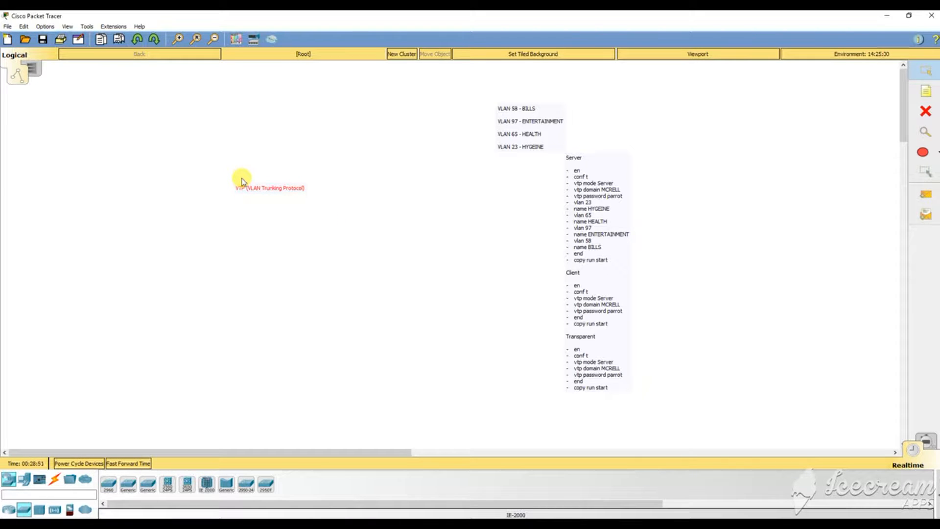
Move the VTP heading and VLAN list notes up, then add a 'Requirement' note beside the commands.
{"action": "left_click_drag", "start_coordinate": [267, 188], "coordinate": [261, 97]}
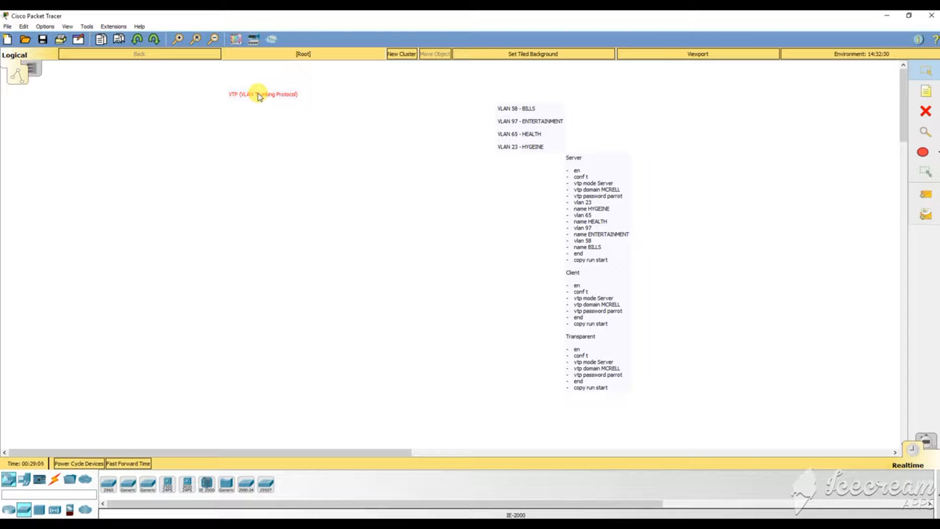
{"action": "mouse_move", "coordinate": [524, 128]}
{"action": "left_mouse_down"}
{"action": "mouse_move", "coordinate": [384, 149]}
{"action": "mouse_move", "coordinate": [290, 244]}
{"action": "mouse_move", "coordinate": [488, 129]}
{"action": "mouse_move", "coordinate": [522, 119]}
{"action": "mouse_move", "coordinate": [525, 132]}
{"action": "left_mouse_up"}
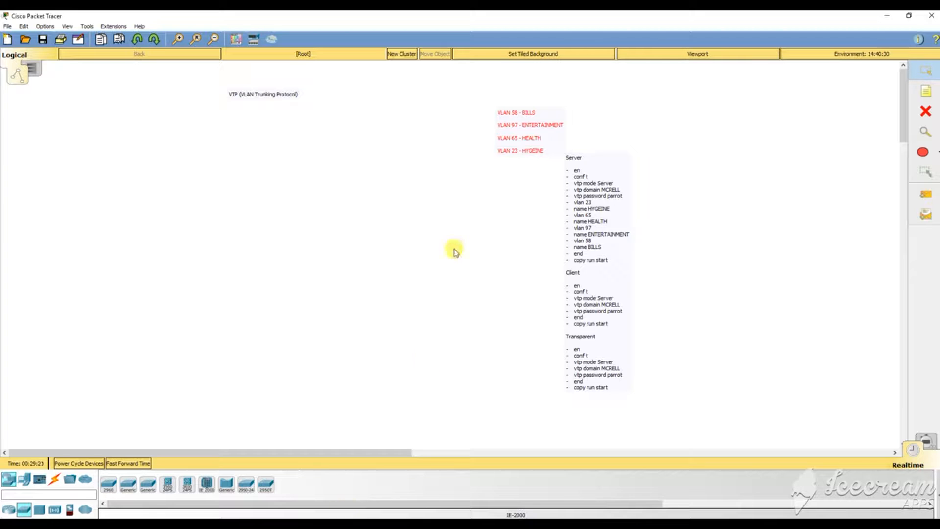
{"action": "left_click", "coordinate": [925, 91]}
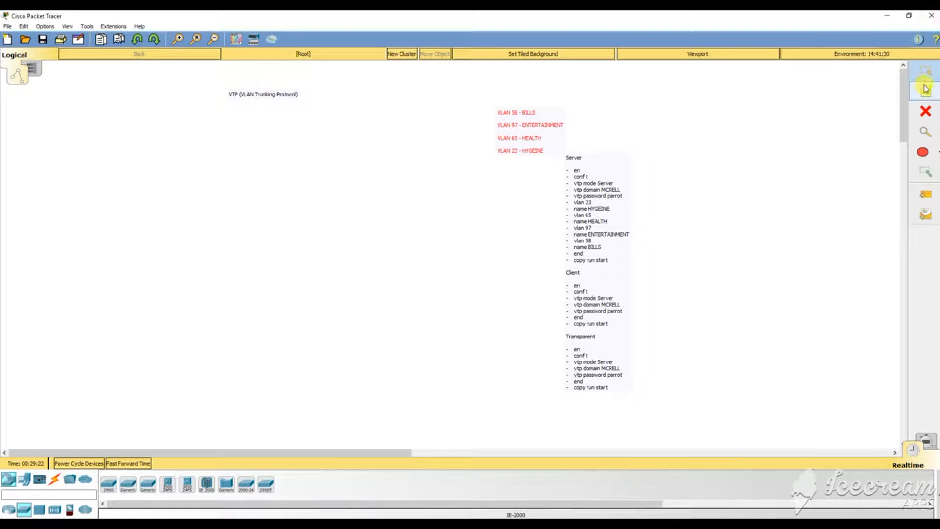
{"action": "left_click", "coordinate": [728, 153]}
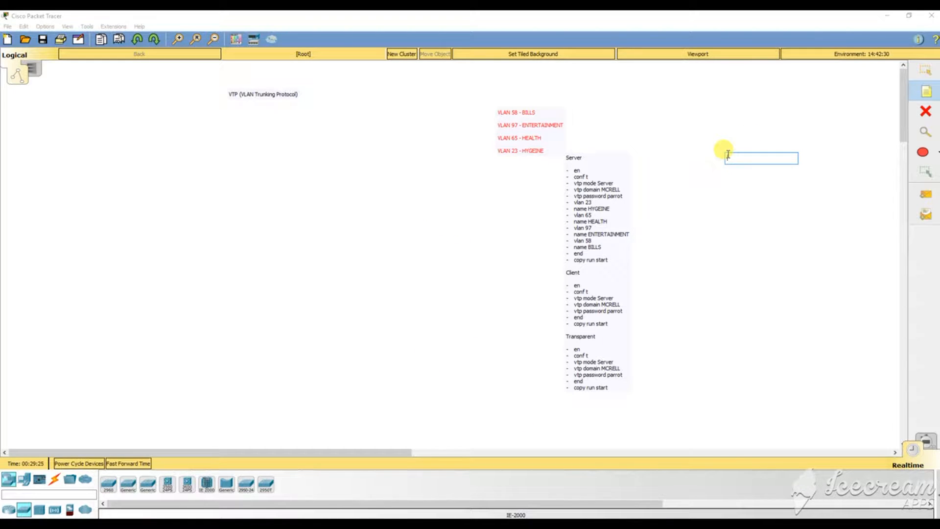
{"action": "type", "text": "Requ"}
{"action": "type", "text": "iremn"}
{"action": "type", "text": "ent"}
{"action": "left_click", "coordinate": [925, 70]}
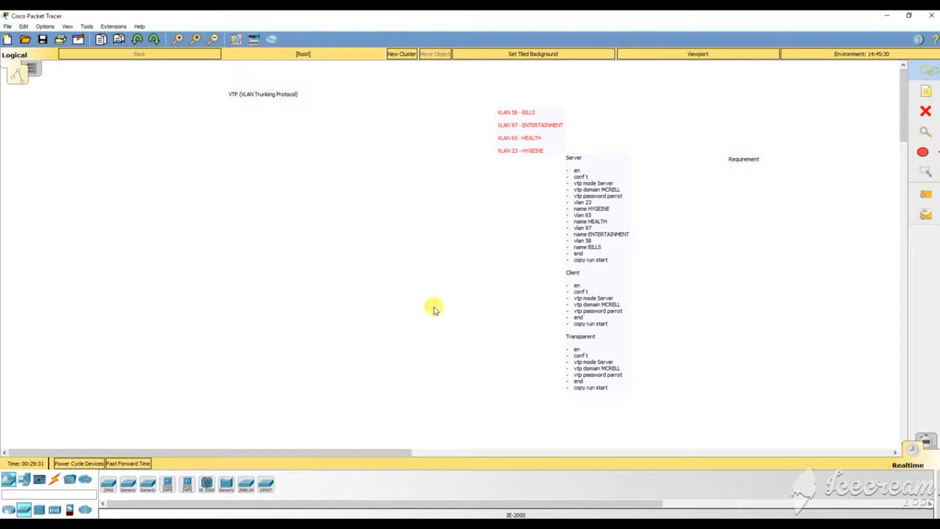
Place three 2960 switches on the canvas as Switch0, Switch1 and Switch2.
{"action": "left_click", "coordinate": [108, 484]}
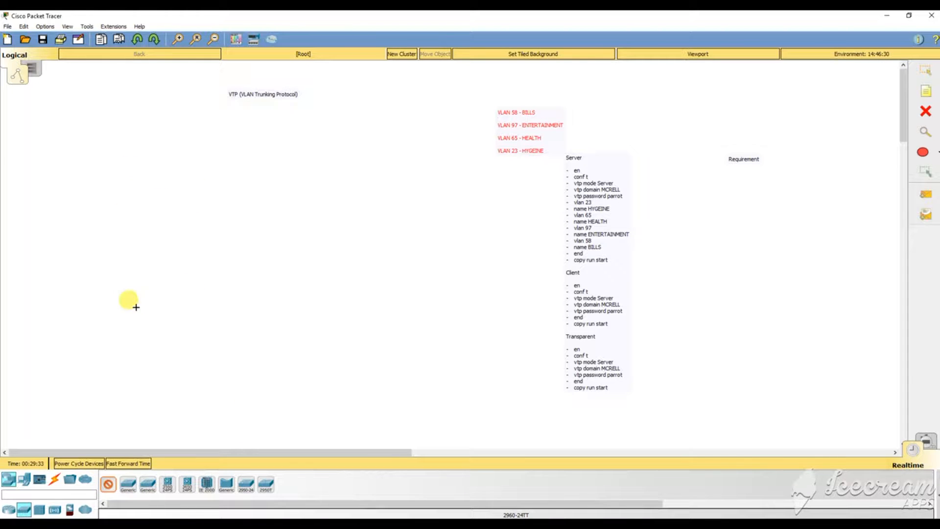
{"action": "left_click", "coordinate": [115, 185]}
{"action": "left_click", "coordinate": [108, 483]}
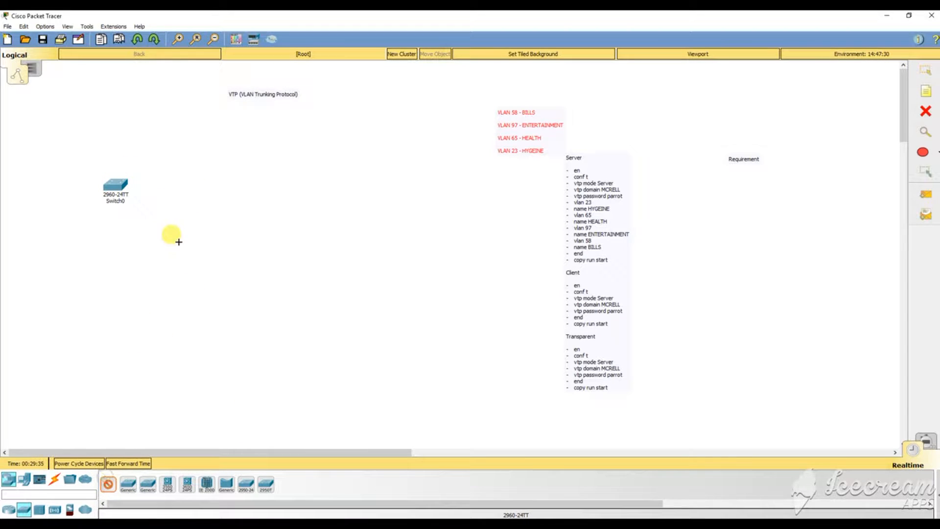
{"action": "left_click", "coordinate": [215, 239]}
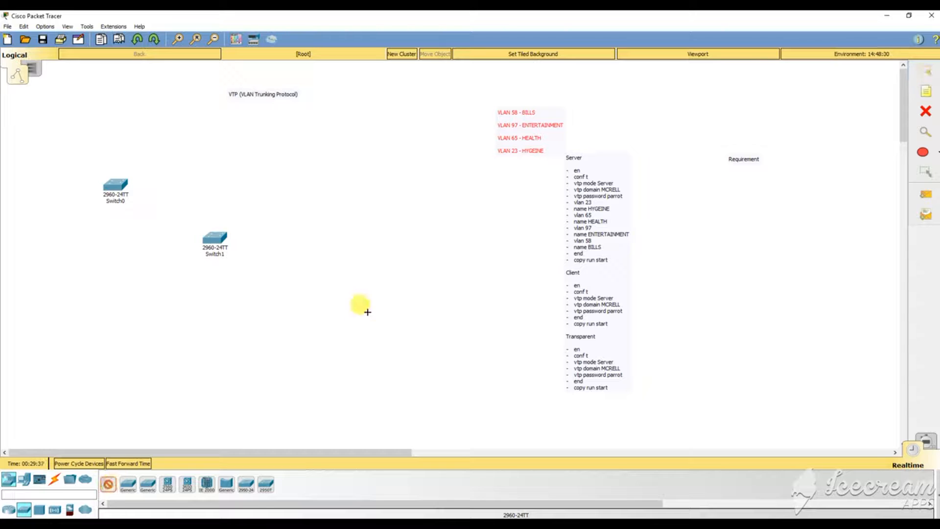
{"action": "left_click", "coordinate": [339, 299]}
Arrange the three switches on the left, then open and close Switch2's window.
{"action": "left_click_drag", "start_coordinate": [211, 247], "coordinate": [173, 299]}
{"action": "left_click_drag", "start_coordinate": [115, 180], "coordinate": [102, 160]}
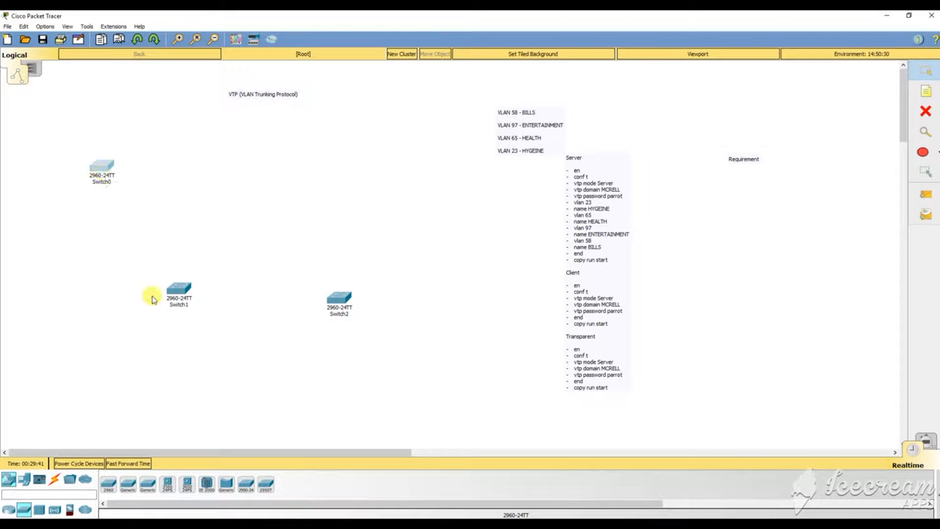
{"action": "left_click_drag", "start_coordinate": [178, 290], "coordinate": [198, 242]}
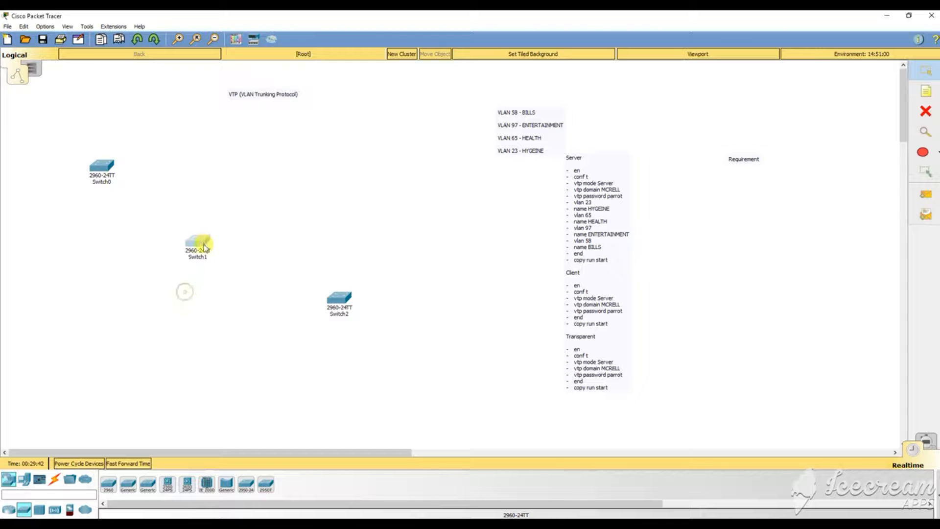
{"action": "left_click", "coordinate": [345, 297]}
{"action": "left_click", "coordinate": [591, 118]}
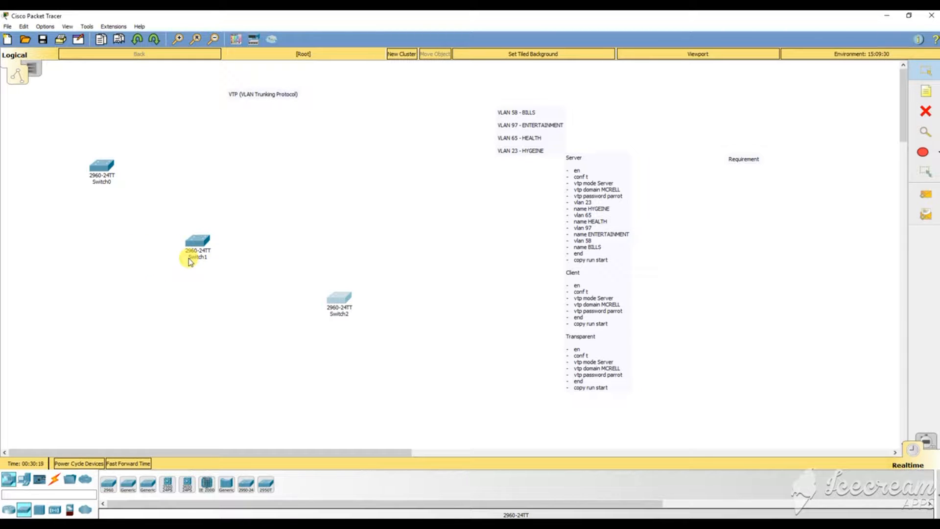
Change the Switch0, Switch1 and Switch2 labels to Server, Transparent and Client.
{"action": "left_click", "coordinate": [101, 182]}
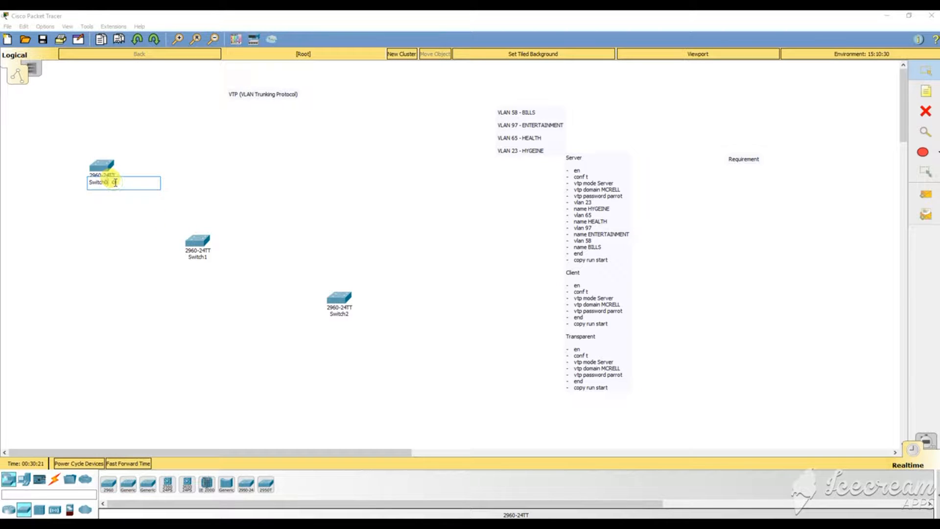
{"action": "key", "text": "BackSpace"}
{"action": "type", "text": "Server"}
{"action": "left_click", "coordinate": [201, 257]}
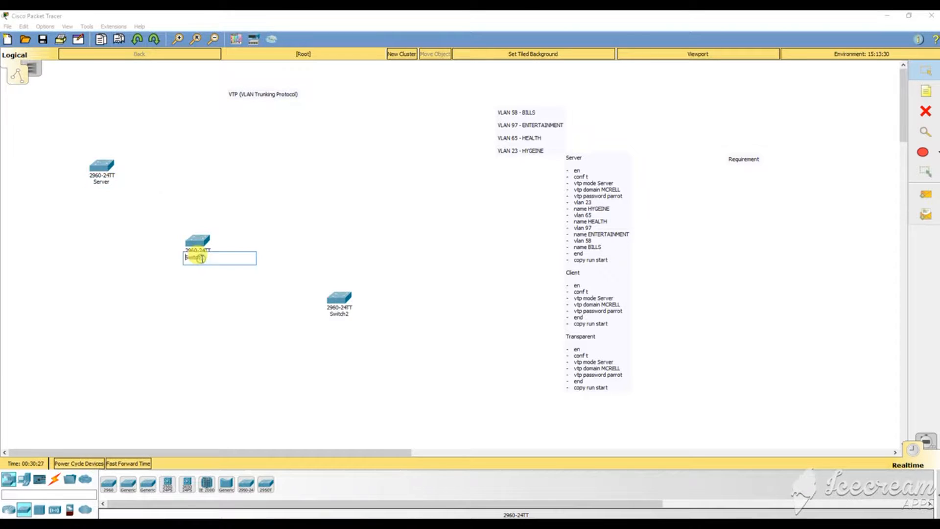
{"action": "key", "text": "BackSpace"}
{"action": "type", "text": "Transparent"}
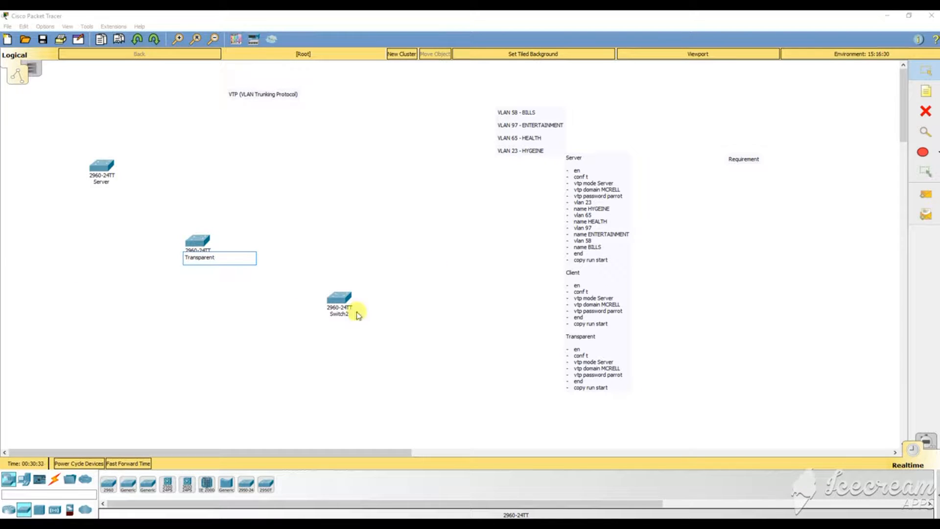
{"action": "left_click", "coordinate": [341, 314]}
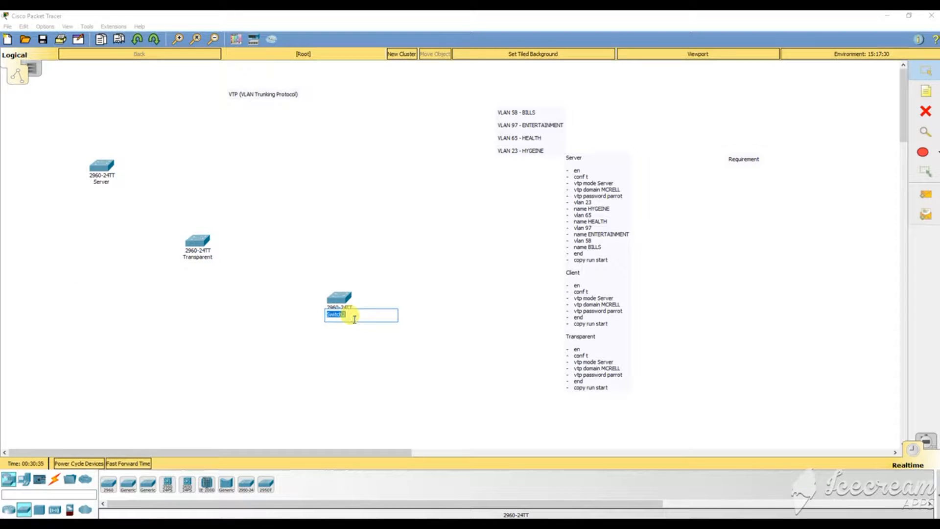
{"action": "key", "text": "BackSpace"}
{"action": "type", "text": "Client"}
{"action": "left_click", "coordinate": [481, 287]}
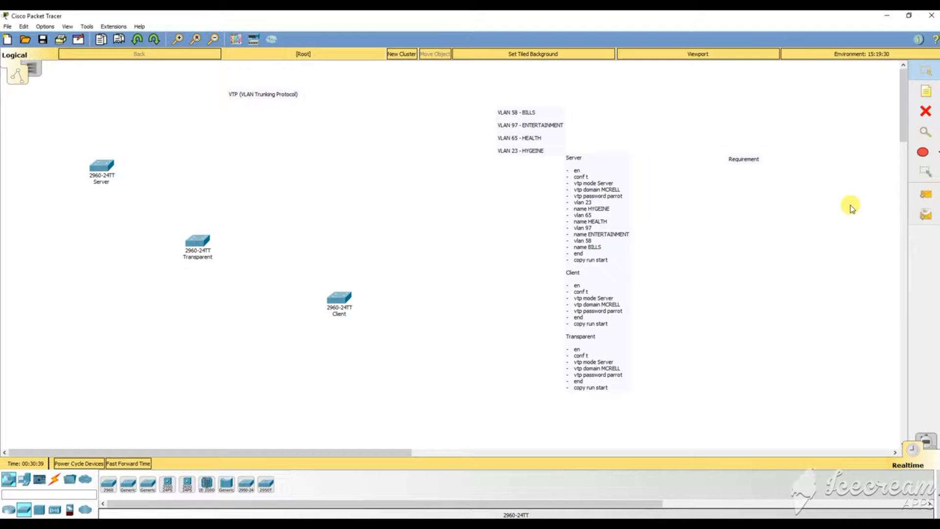
Drag Client and Transparent farther right and Server down, then view Server's port table.
{"action": "left_click_drag", "start_coordinate": [362, 300], "coordinate": [433, 304]}
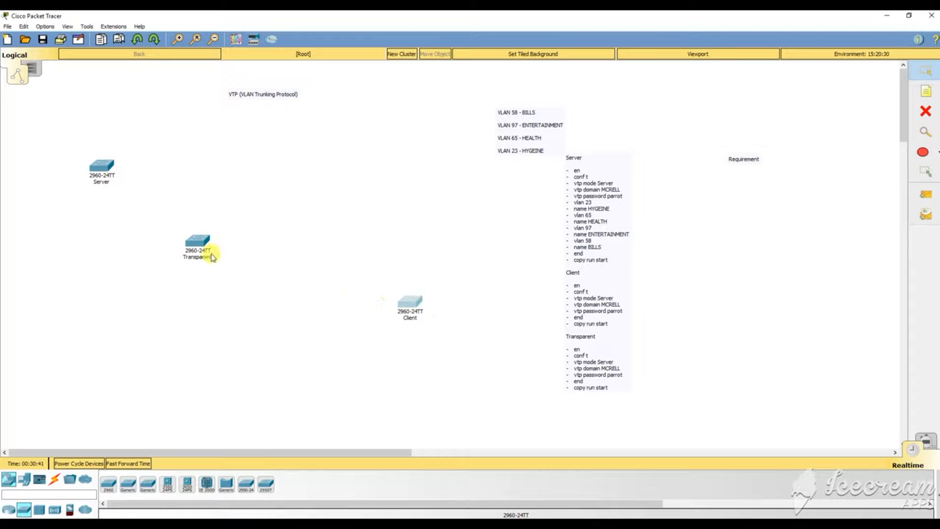
{"action": "left_click_drag", "start_coordinate": [209, 245], "coordinate": [273, 243]}
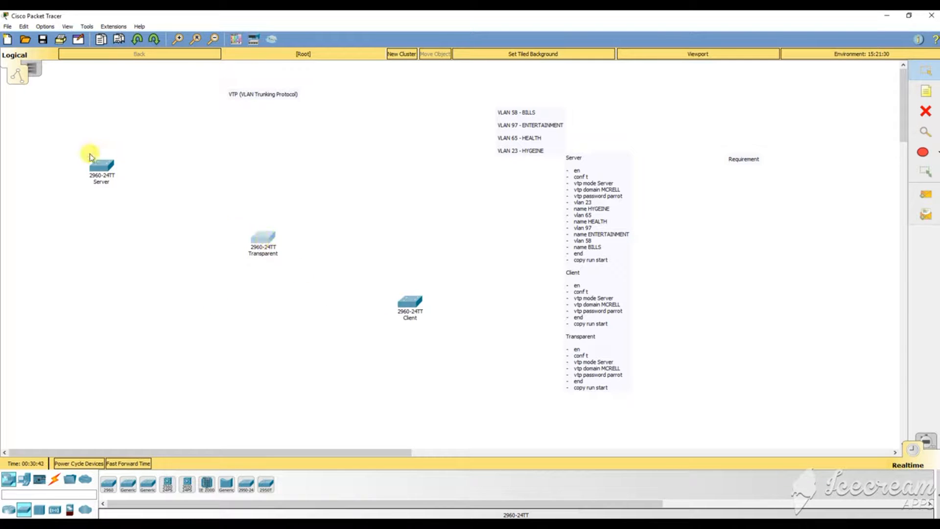
{"action": "left_click_drag", "start_coordinate": [96, 168], "coordinate": [93, 189]}
{"action": "mouse_move", "coordinate": [93, 185]}
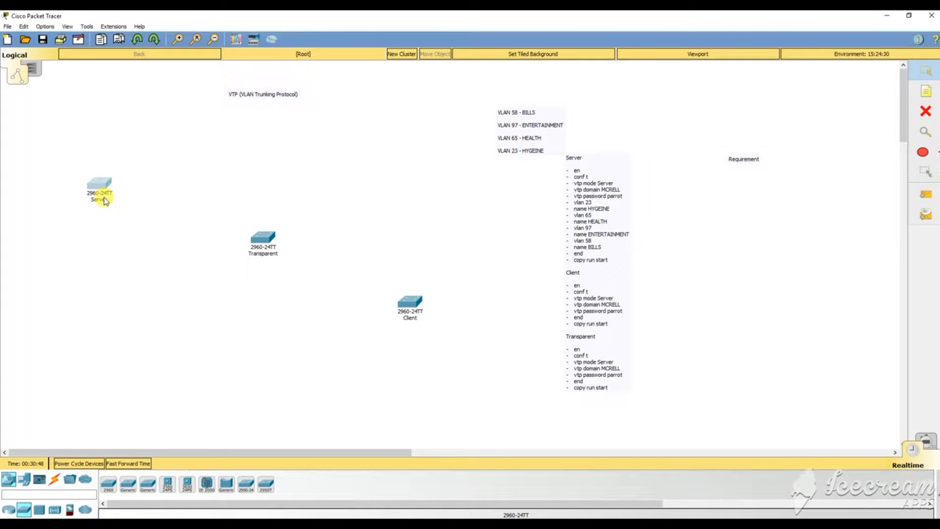
{"action": "mouse_move", "coordinate": [104, 201]}
Dismiss Server's port info box and drop the Client switch below-right of Transparent.
{"action": "left_click_drag", "start_coordinate": [410, 302], "coordinate": [429, 186]}
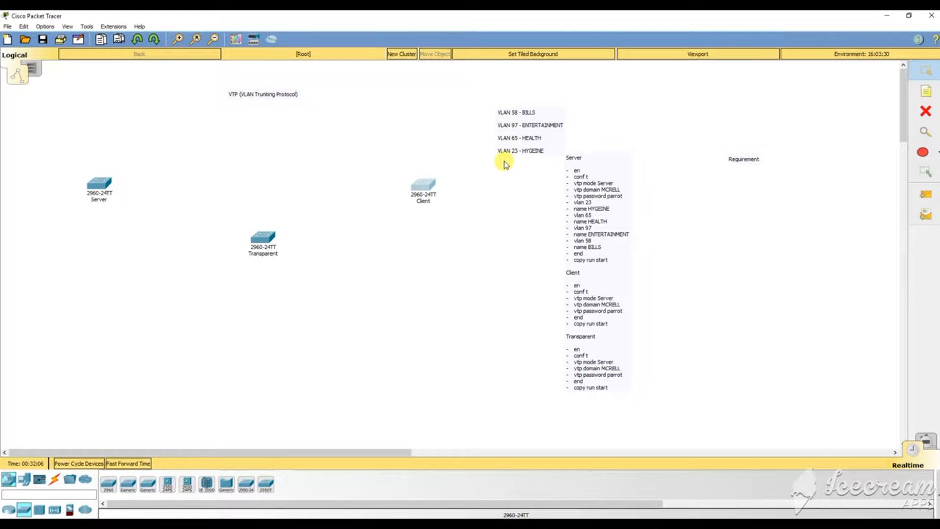
{"action": "left_click_drag", "start_coordinate": [474, 168], "coordinate": [444, 214]}
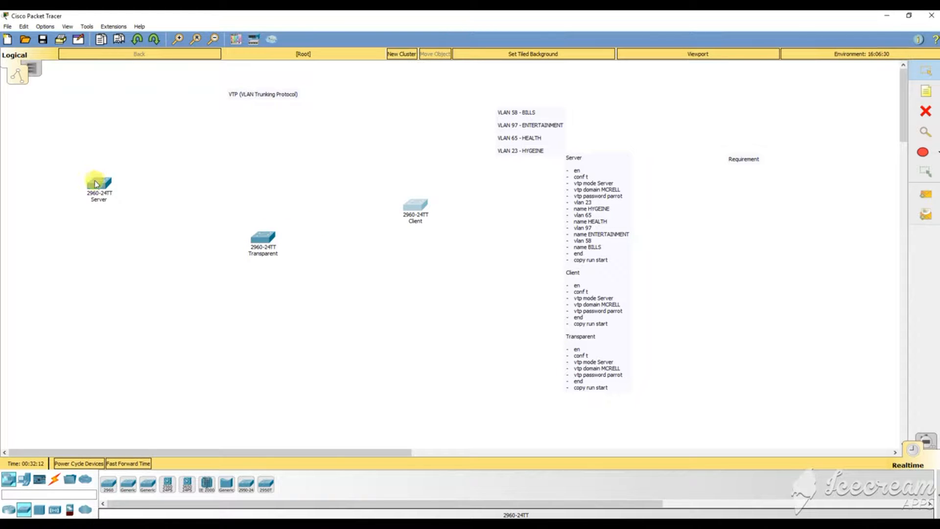
{"action": "mouse_move", "coordinate": [97, 190]}
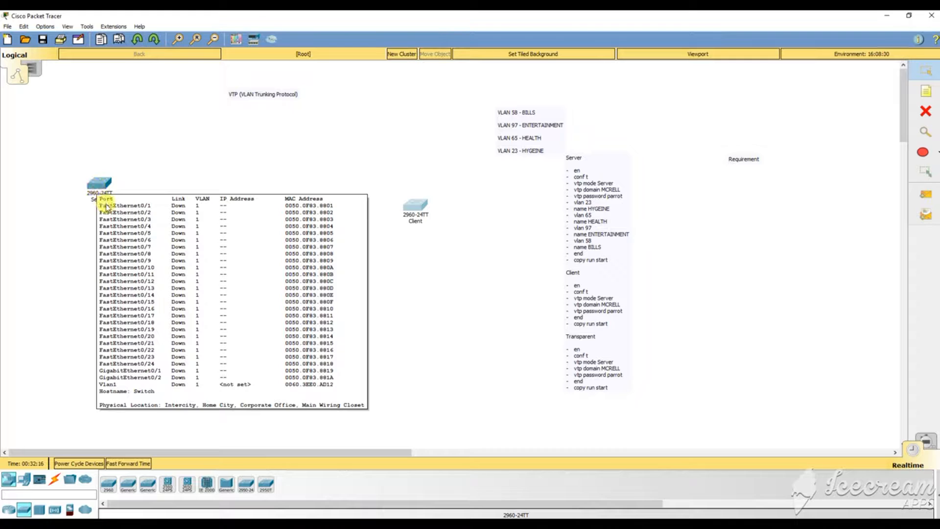
{"action": "left_click", "coordinate": [93, 224]}
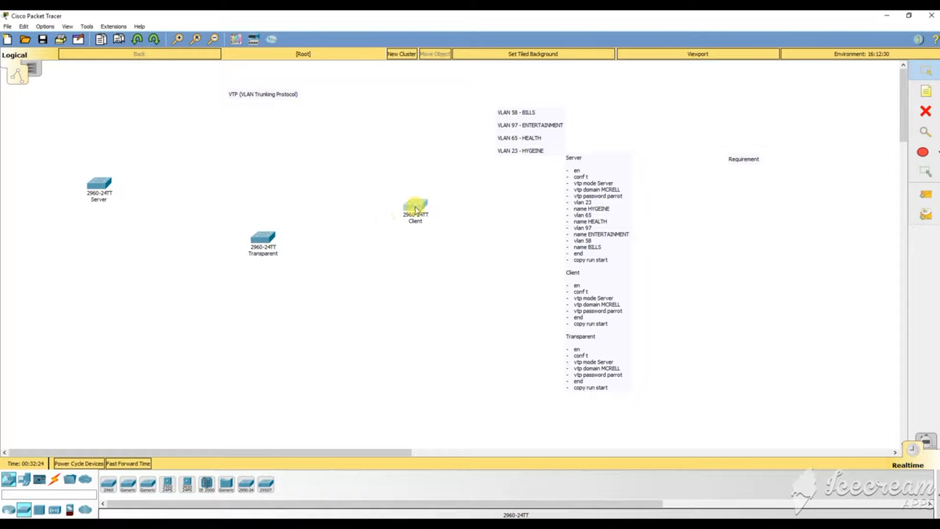
{"action": "left_click_drag", "start_coordinate": [415, 208], "coordinate": [487, 363]}
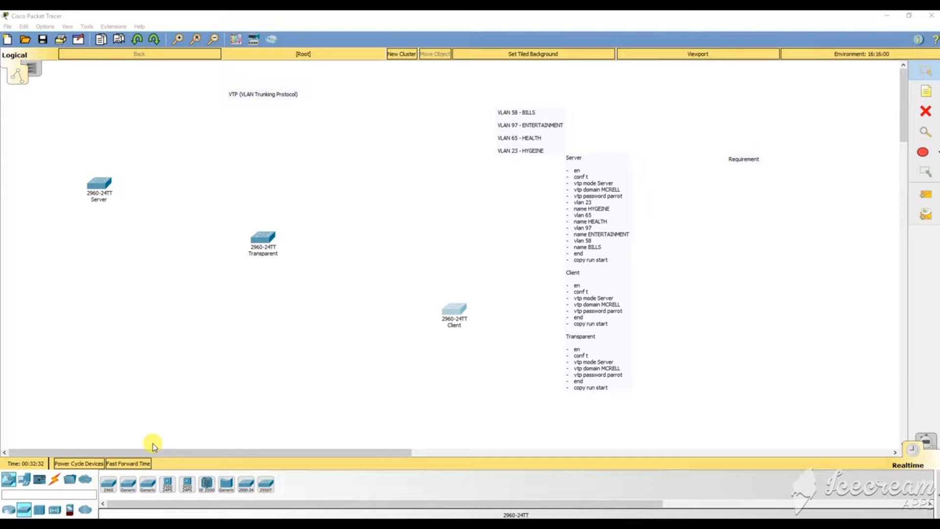
Connect Server Fa0/1 to Transparent Fa0/1 and Transparent Fa0/2 to Client with Copper Cross-Over cables.
{"action": "left_click", "coordinate": [60, 475]}
{"action": "left_click", "coordinate": [60, 475]}
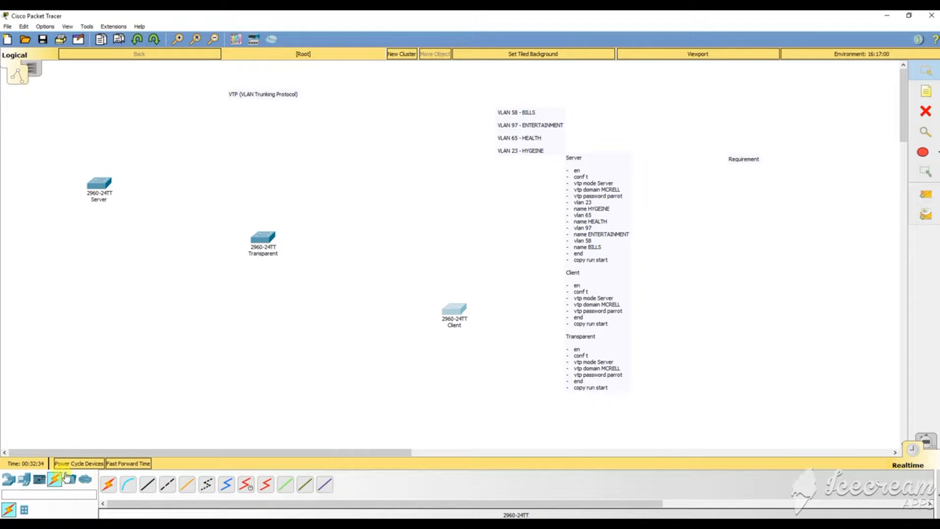
{"action": "left_click", "coordinate": [167, 485]}
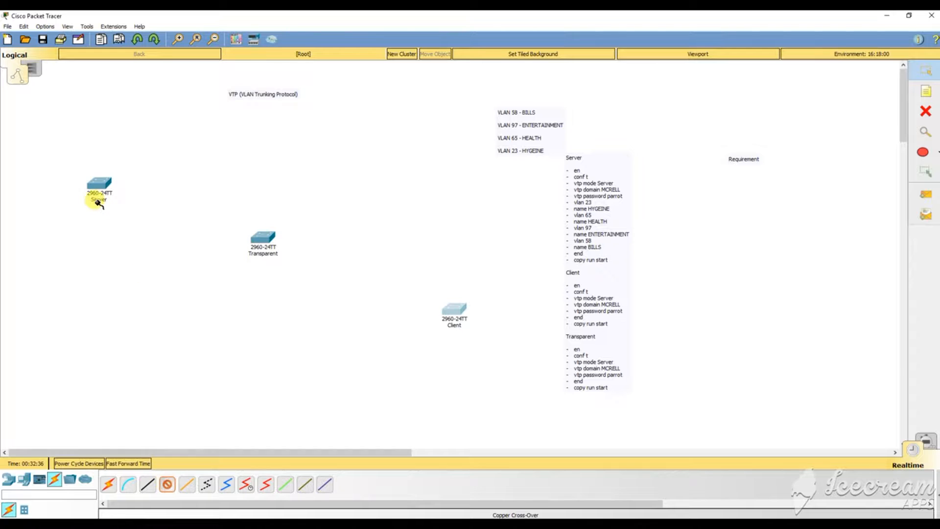
{"action": "left_click", "coordinate": [98, 185]}
{"action": "left_click", "coordinate": [163, 197]}
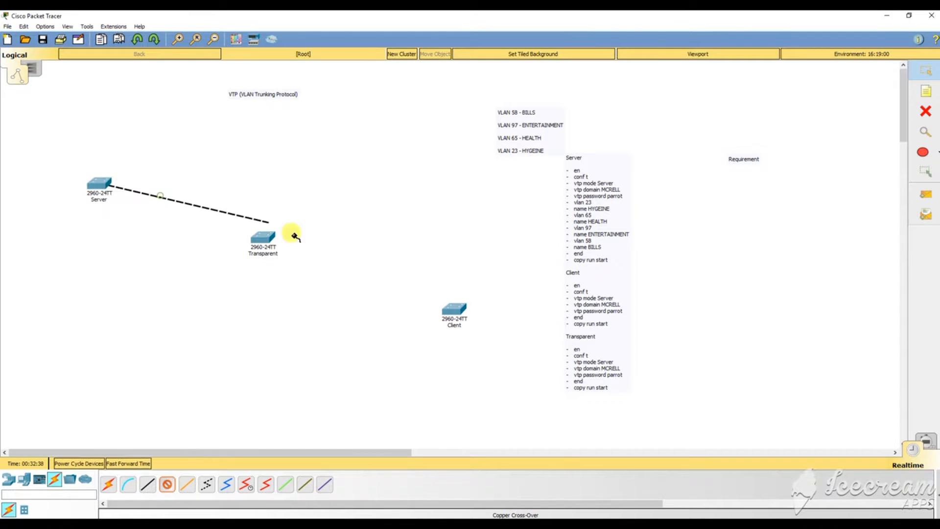
{"action": "left_click", "coordinate": [264, 238]}
{"action": "left_click", "coordinate": [319, 251]}
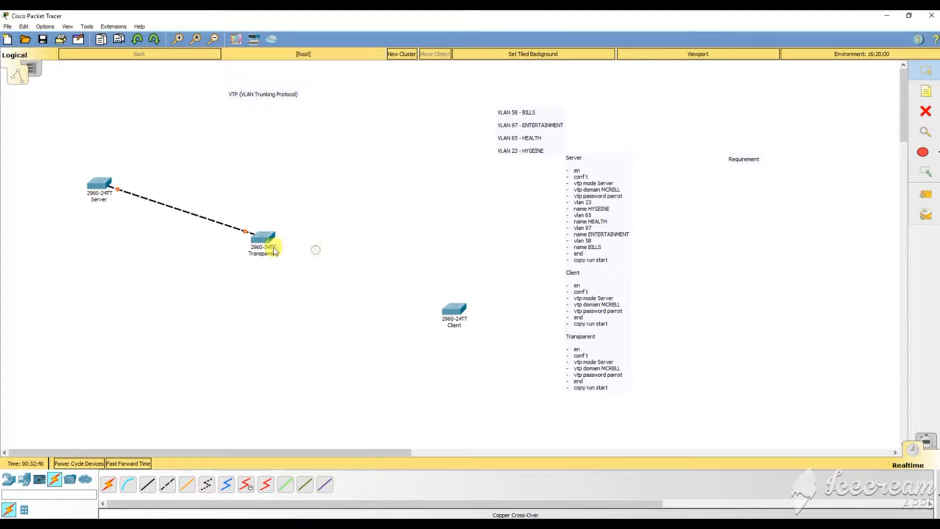
{"action": "left_click", "coordinate": [270, 250]}
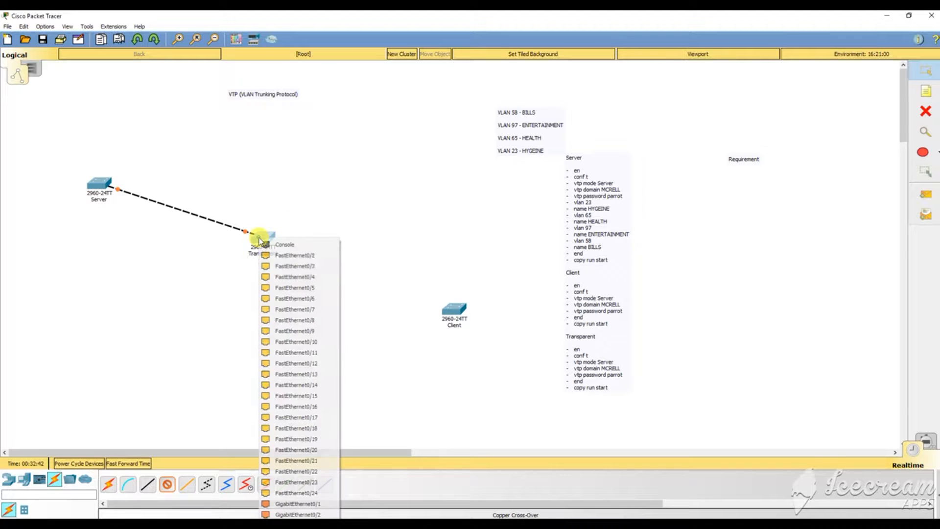
{"action": "left_click", "coordinate": [304, 260]}
{"action": "left_click", "coordinate": [449, 309]}
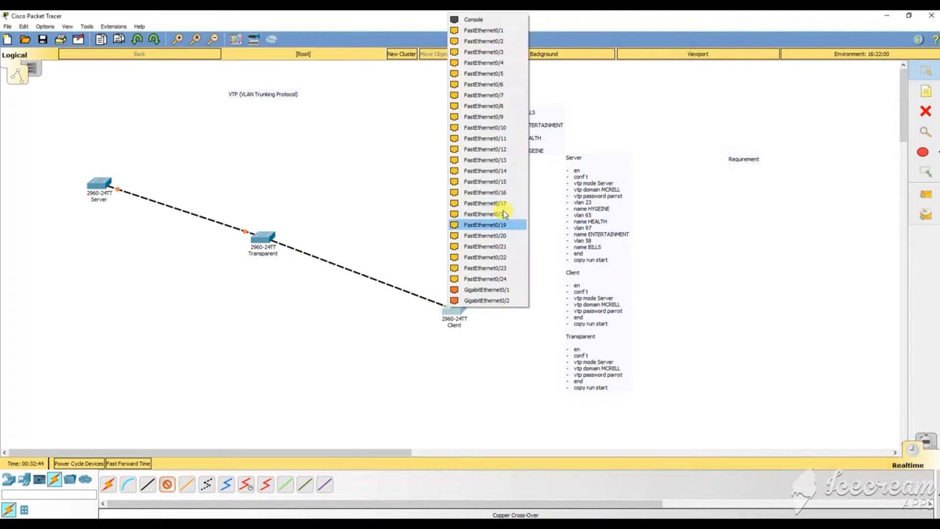
{"action": "left_click", "coordinate": [485, 39]}
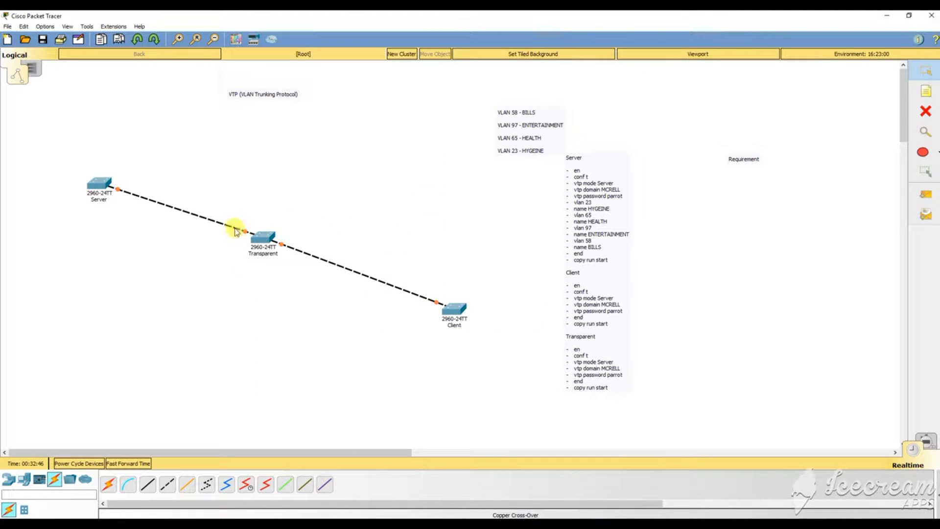
Rearrange the Server, Transparent and Client switches and open Server's configuration window.
{"action": "left_click_drag", "start_coordinate": [260, 235], "coordinate": [185, 314]}
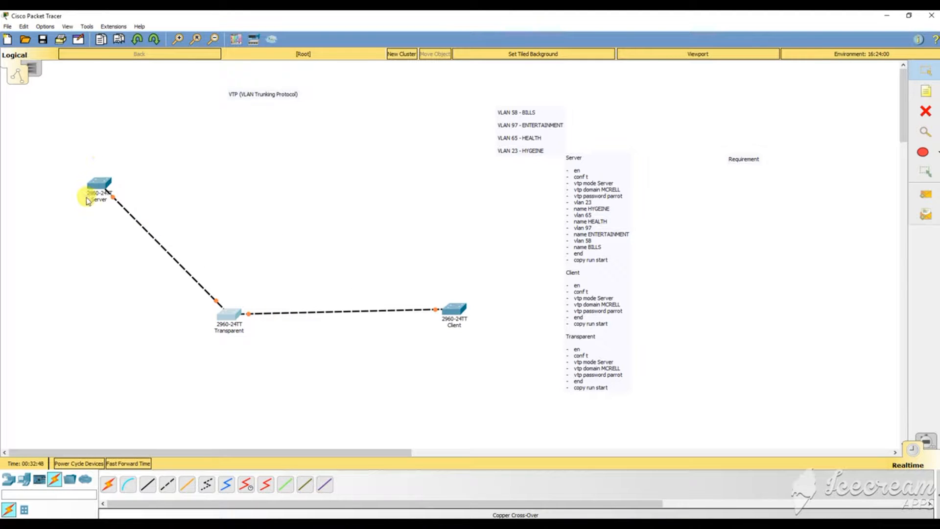
{"action": "left_click_drag", "start_coordinate": [89, 192], "coordinate": [72, 175]}
{"action": "left_click_drag", "start_coordinate": [456, 314], "coordinate": [425, 402]}
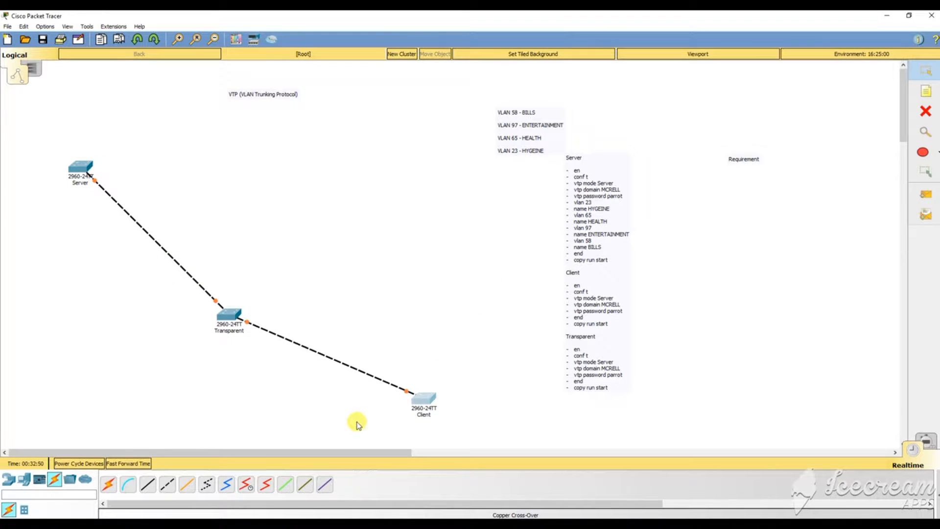
{"action": "left_click_drag", "start_coordinate": [227, 316], "coordinate": [332, 197]}
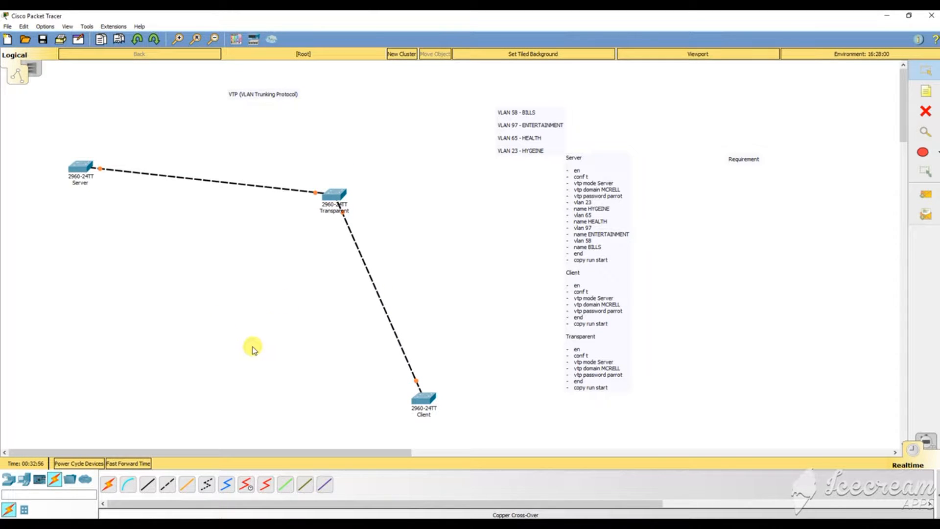
{"action": "mouse_move", "coordinate": [81, 172]}
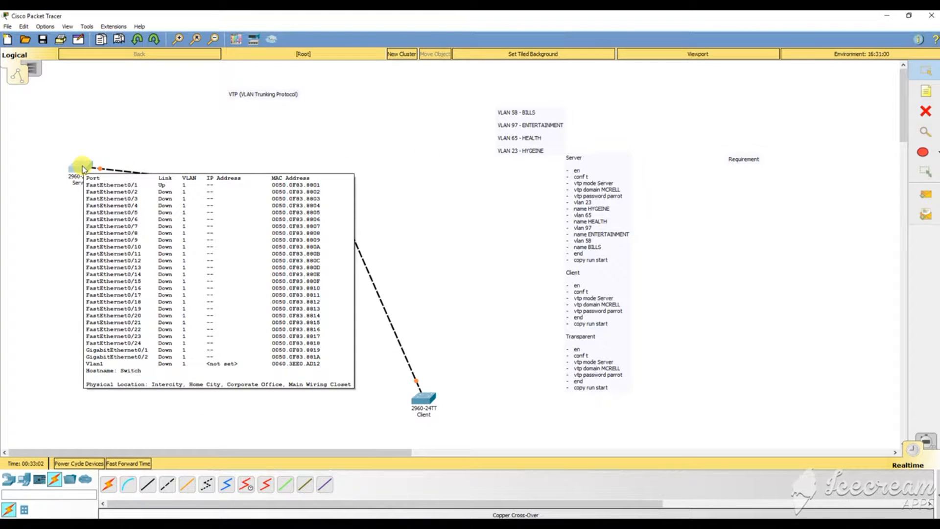
{"action": "left_click", "coordinate": [83, 169]}
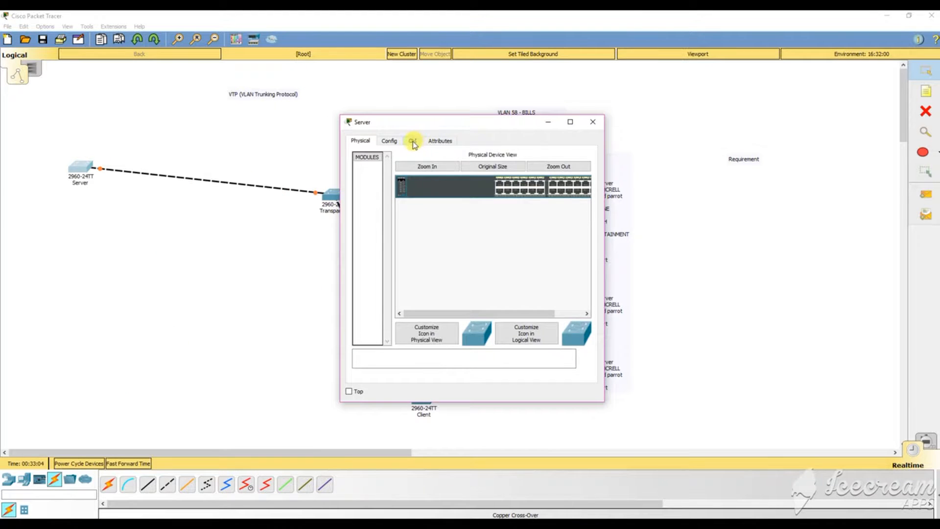
In Server's CLI, run en, conf t and vtp mode server.
{"action": "left_click", "coordinate": [413, 141]}
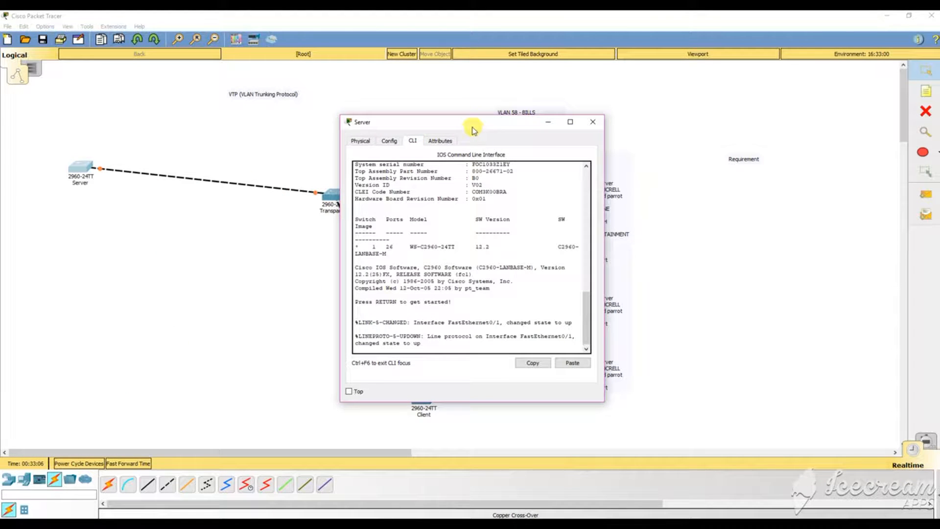
{"action": "left_click_drag", "start_coordinate": [472, 130], "coordinate": [663, 107]}
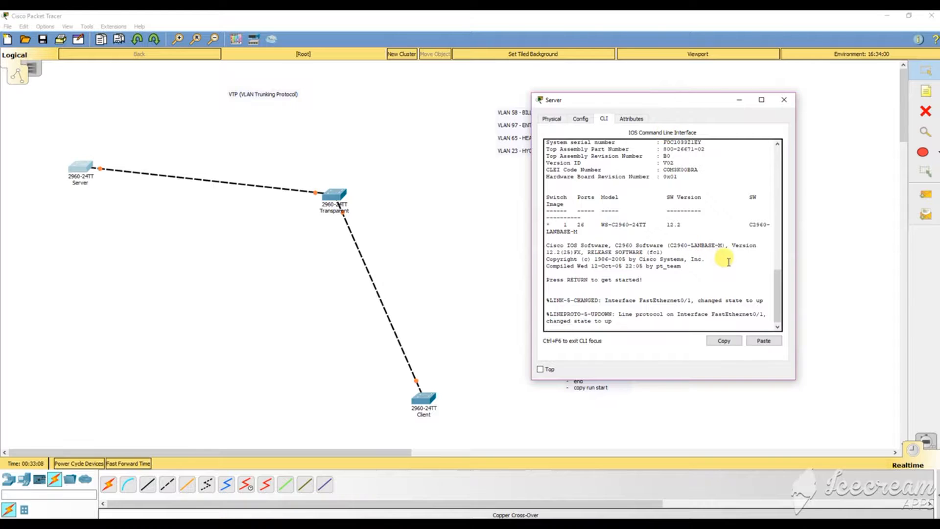
{"action": "key", "text": "Return"}
{"action": "key", "text": "Return"}
{"action": "key", "text": "Return"}
{"action": "key", "text": "Return"}
{"action": "key", "text": "Return"}
{"action": "key", "text": "Return"}
{"action": "key", "text": "Return"}
{"action": "key", "text": "Return"}
{"action": "key", "text": "Return"}
{"action": "key", "text": "Return"}
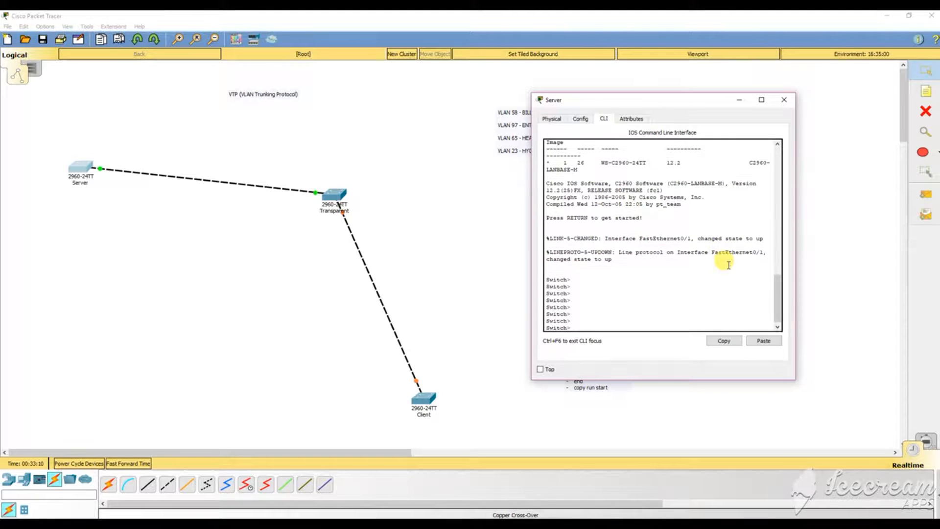
{"action": "left_click_drag", "start_coordinate": [655, 107], "coordinate": [240, 140]}
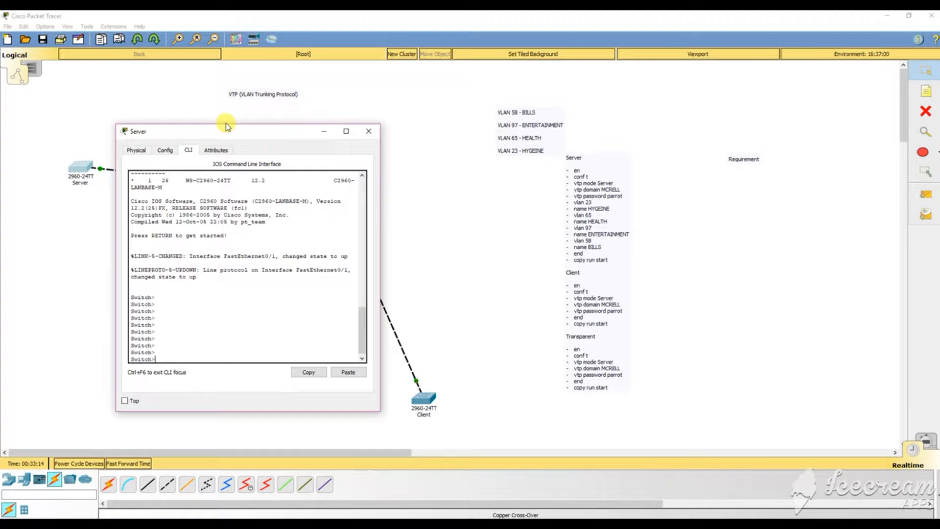
{"action": "key", "text": "Return"}
{"action": "key", "text": "Return"}
{"action": "key", "text": "Return"}
{"action": "key", "text": "Return"}
{"action": "key", "text": "Return"}
{"action": "key", "text": "Return"}
{"action": "key", "text": "Return"}
{"action": "key", "text": "Return"}
{"action": "key", "text": "Return"}
{"action": "key", "text": "Return"}
{"action": "key", "text": "Return"}
{"action": "key", "text": "Return"}
{"action": "key", "text": "Return"}
{"action": "key", "text": "Return"}
{"action": "key", "text": "Return"}
{"action": "key", "text": "Return"}
{"action": "key", "text": "Return"}
{"action": "key", "text": "Return"}
{"action": "key", "text": "Return"}
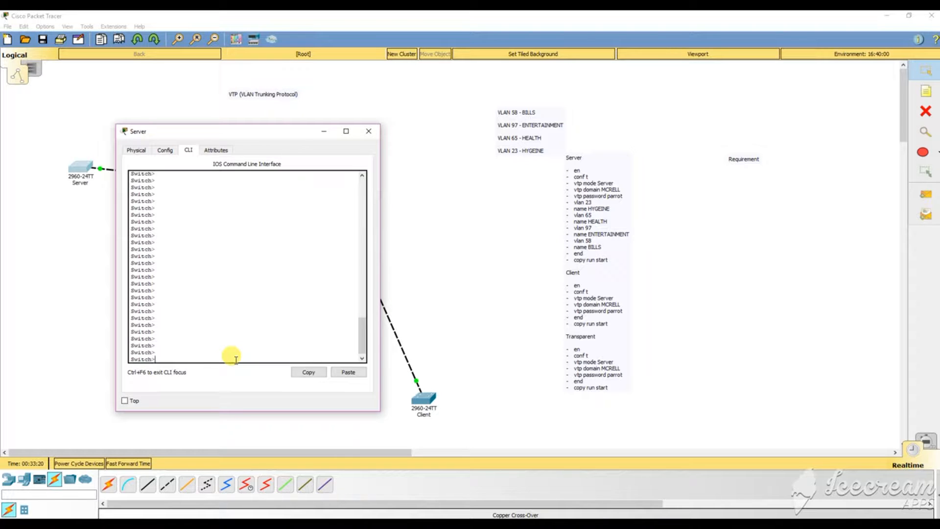
{"action": "type", "text": "en"}
{"action": "key", "text": "Return"}
{"action": "type", "text": "ch#conf t"}
{"action": "key", "text": "Return"}
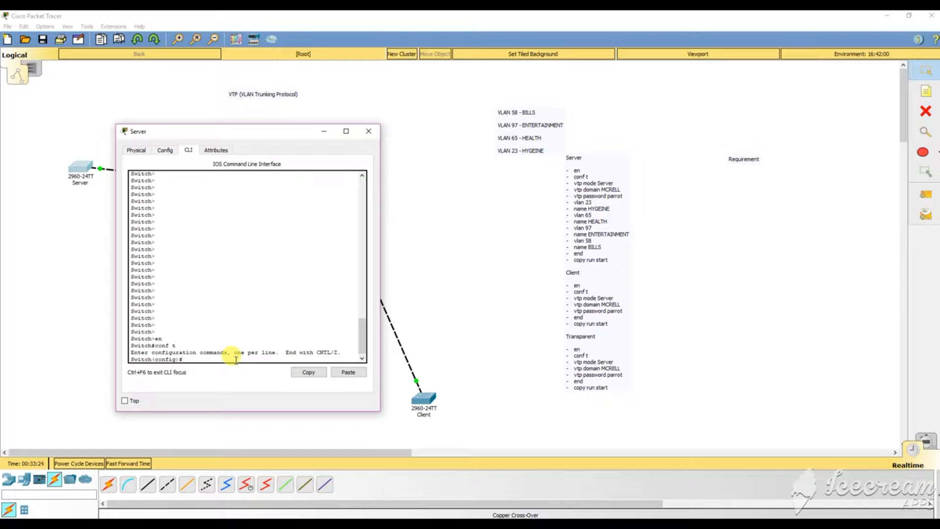
{"action": "type", "text": "vtp mode server"}
{"action": "key", "text": "Return"}
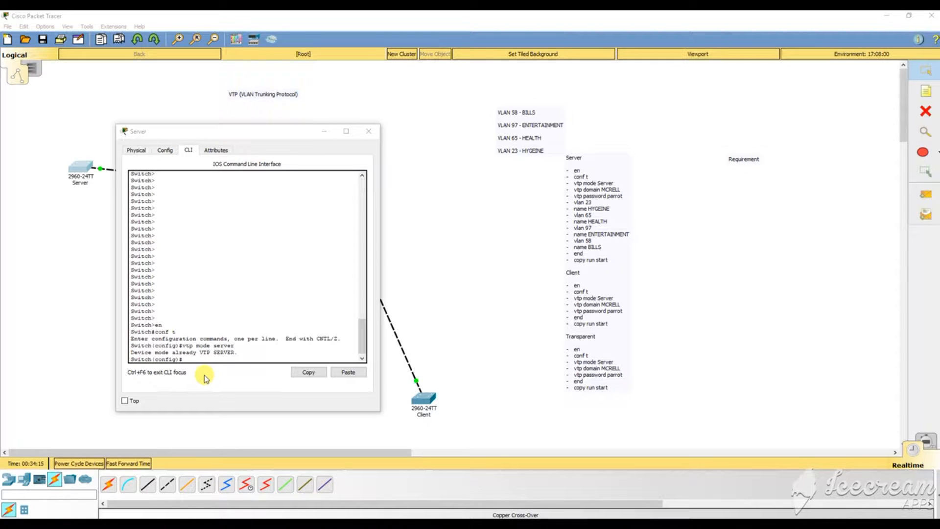
Highlight the 'already VTP SERVER' reply and the 'mode server' part of the command.
{"action": "left_click_drag", "start_coordinate": [130, 351], "coordinate": [242, 353]}
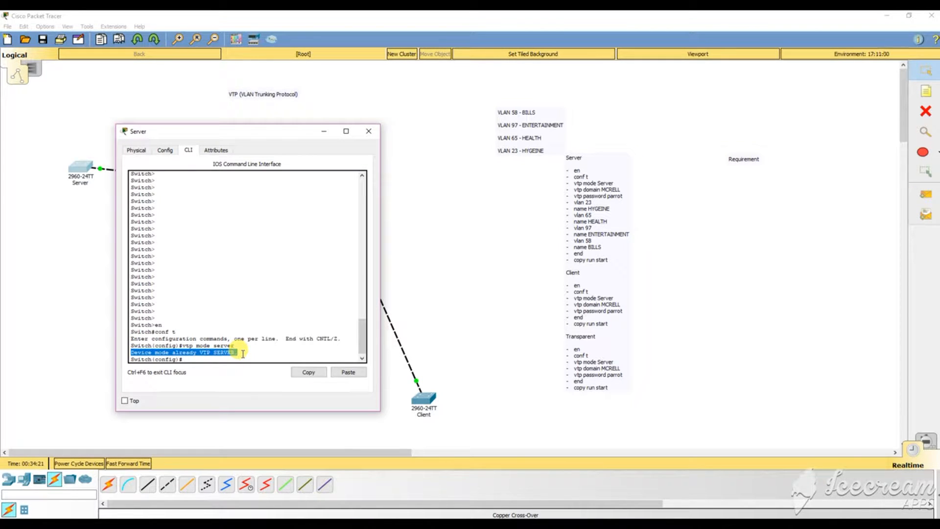
{"action": "left_click", "coordinate": [235, 358]}
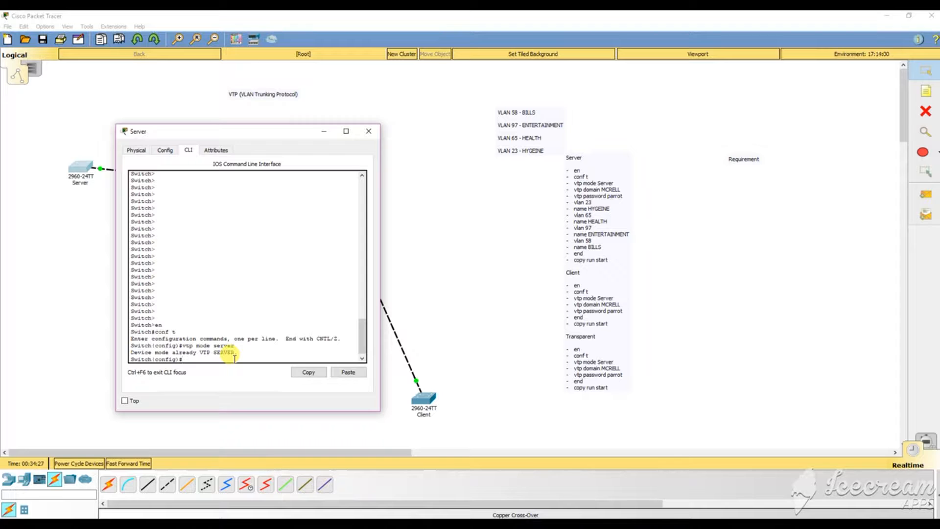
{"action": "left_click_drag", "start_coordinate": [196, 345], "coordinate": [243, 347]}
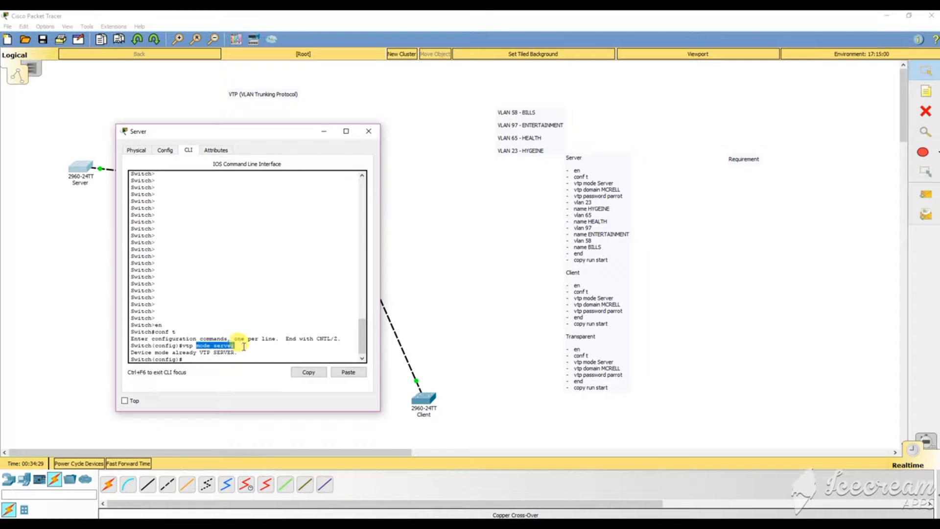
{"action": "left_click", "coordinate": [231, 356]}
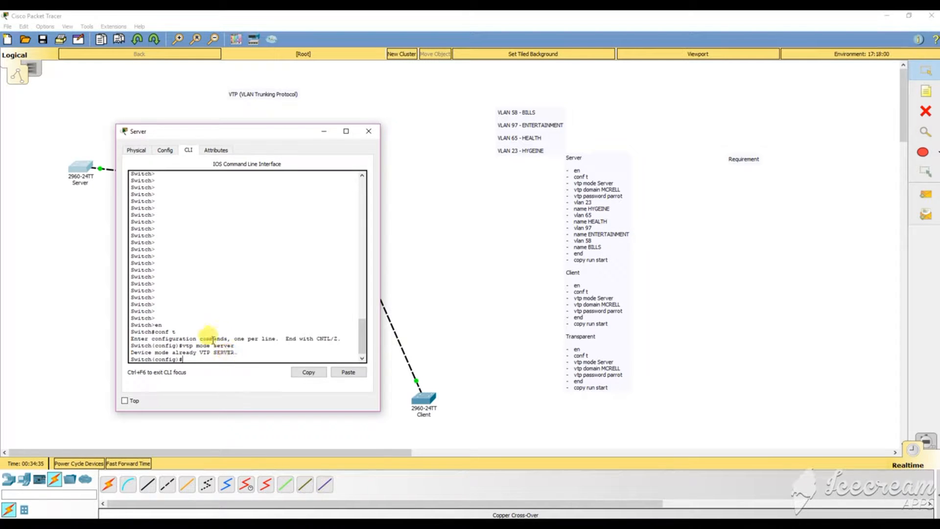
{"action": "left_click_drag", "start_coordinate": [196, 345], "coordinate": [273, 346]}
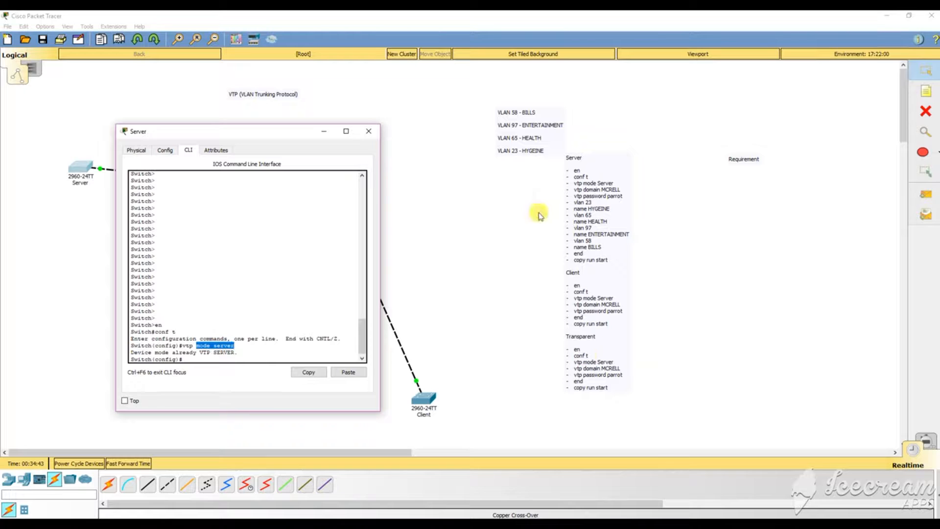
{"action": "left_click", "coordinate": [196, 358]}
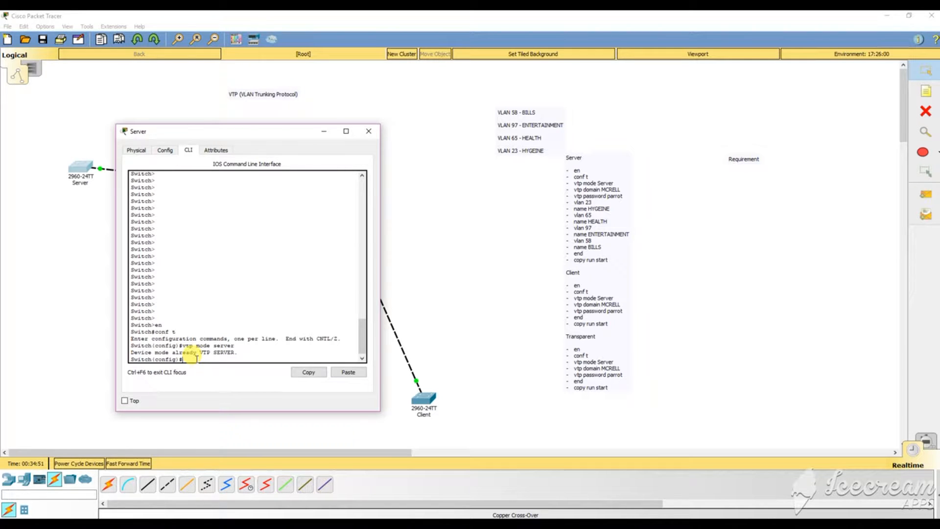
Set Server's VTP domain to MCRELL with vtp domain MCRELL, then enter vlan 23.
{"action": "type", "text": "vtp domain MCRELL"}
{"action": "key", "text": "Return"}
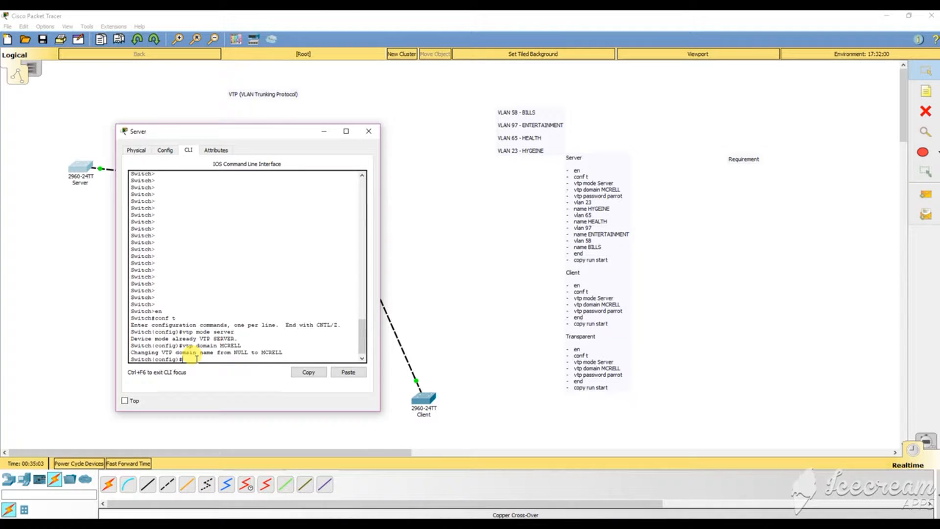
{"action": "type", "text": "vlan 23"}
{"action": "key", "text": "Return"}
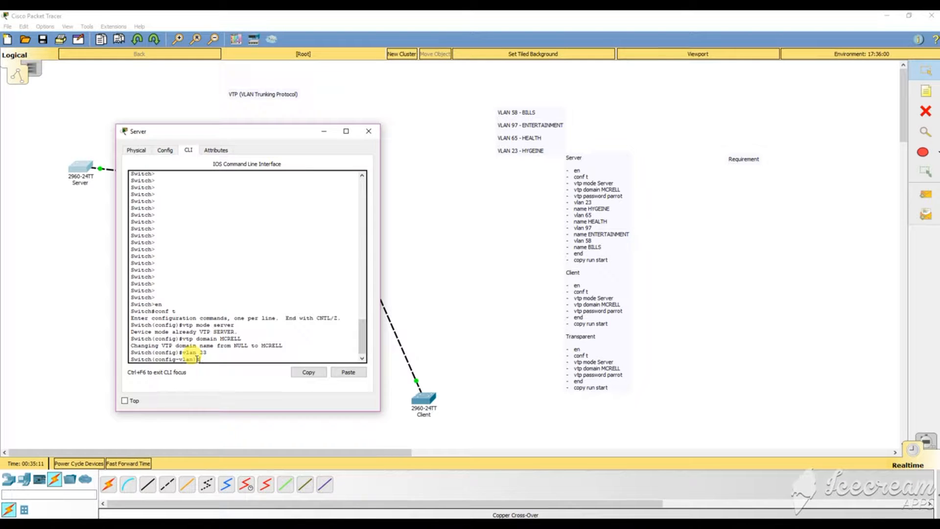
Name VLAN 23 HYGEINE, highlight the earlier output lines, and exit back to global configuration.
{"action": "type", "text": "name"}
{"action": "type", "text": " H"}
{"action": "type", "text": "y"}
{"action": "type", "text": "YGEIN"}
{"action": "type", "text": "E"}
{"action": "key", "text": "Return"}
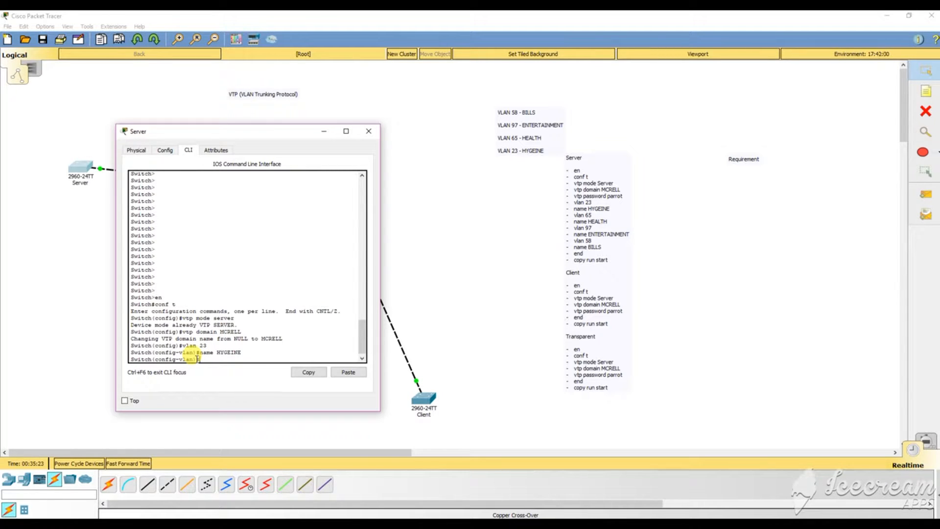
{"action": "type", "text": "vlan 65"}
{"action": "key", "text": "Return"}
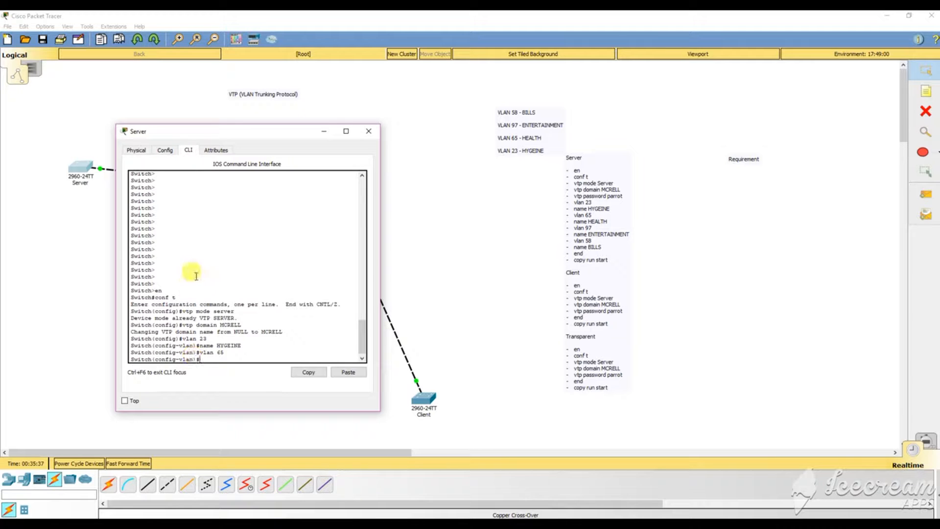
{"action": "left_click_drag", "start_coordinate": [211, 339], "coordinate": [224, 353]}
{"action": "left_click", "coordinate": [179, 333]}
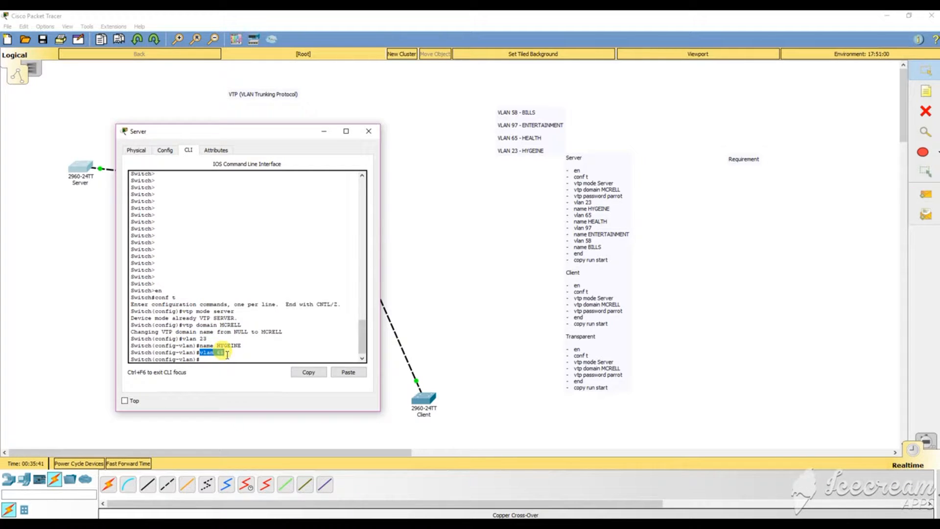
{"action": "left_click", "coordinate": [223, 355]}
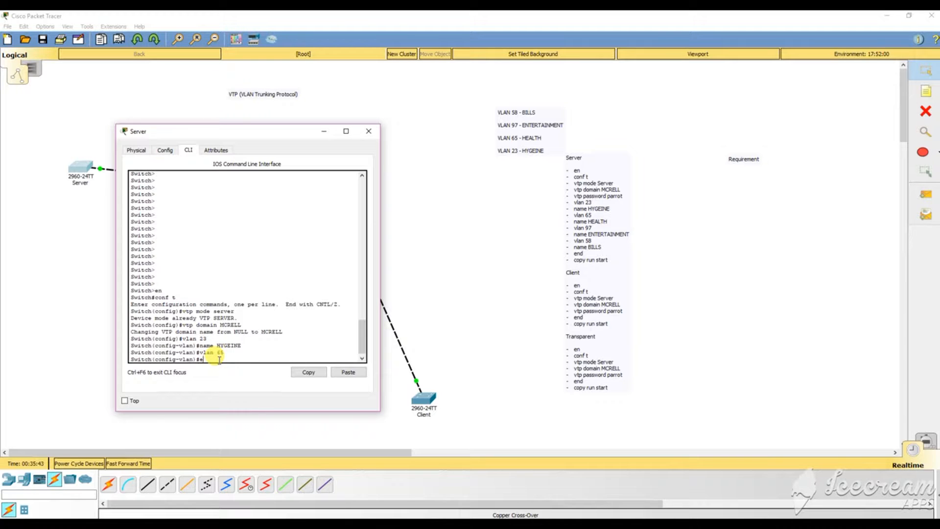
{"action": "type", "text": "exit"}
{"action": "key", "text": "Return"}
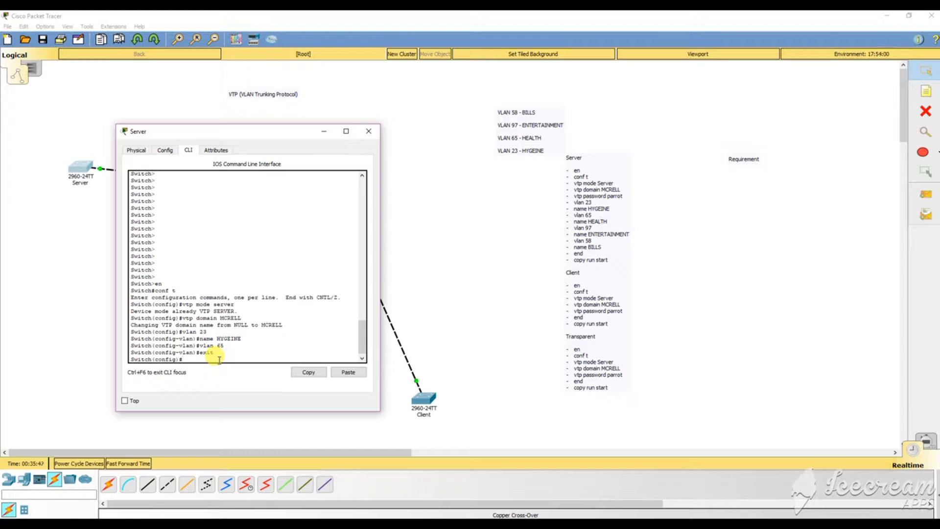
Create VLAN 65 named HEALTH and VLAN 97 named ENTERTAINMENT.
{"action": "type", "text": "vlan 65"}
{"action": "key", "text": "Return"}
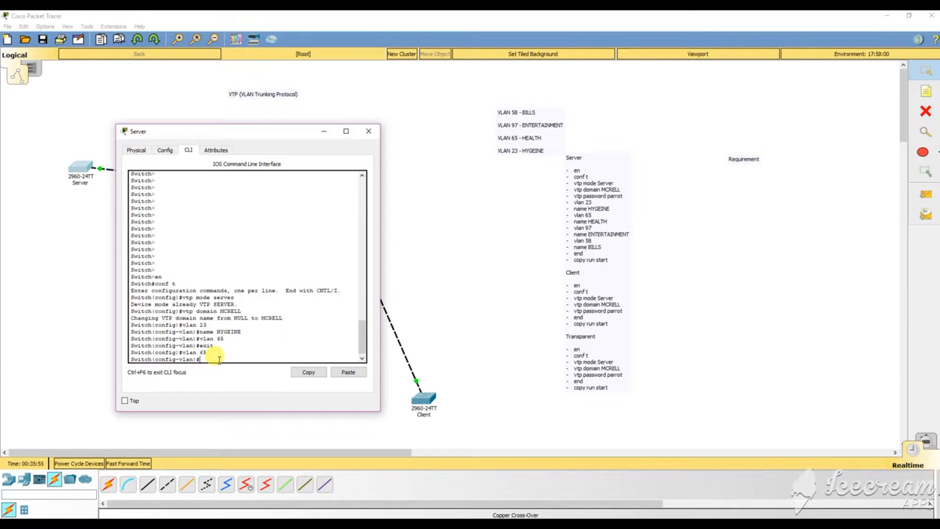
{"action": "type", "text": "name HEALTH"}
{"action": "key", "text": "Return"}
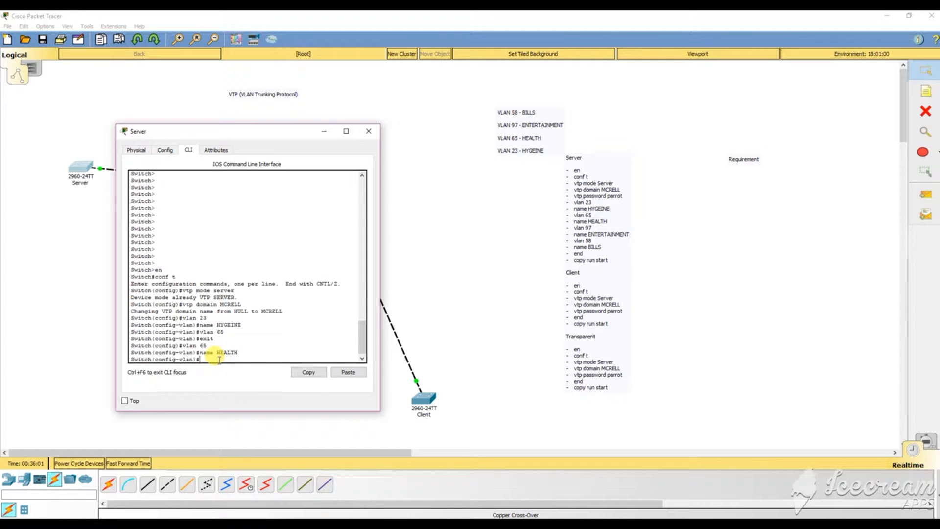
{"action": "type", "text": "an 97"}
{"action": "key", "text": "Return"}
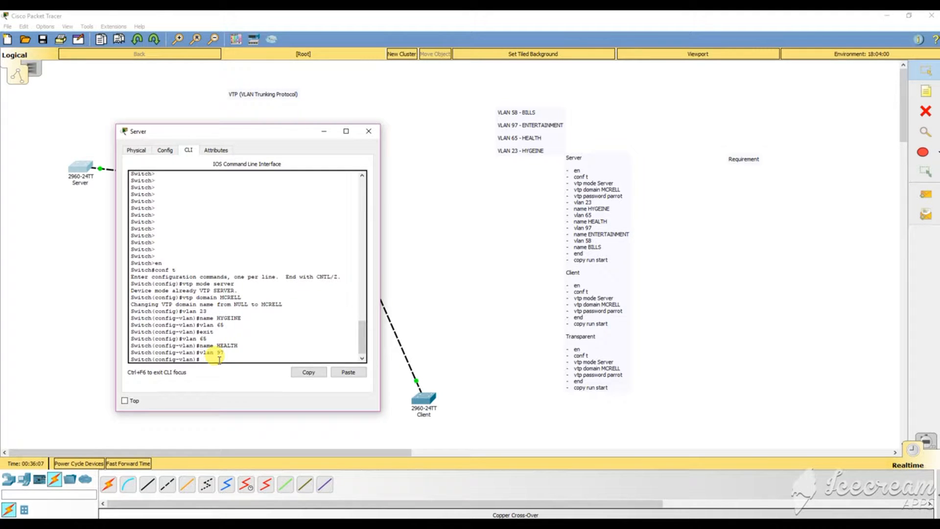
{"action": "type", "text": "name ENTERTAINMENT"}
{"action": "key", "text": "Return"}
Create VLAN 58 named BILLS and leave configuration mode with end.
{"action": "type", "text": "vlan"}
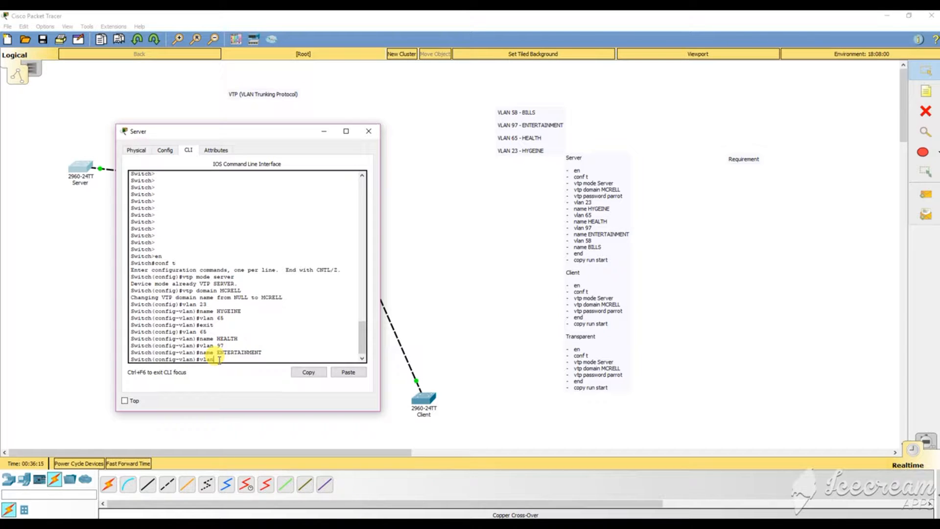
{"action": "type", "text": " 58"}
{"action": "key", "text": "Return"}
{"action": "type", "text": "name"}
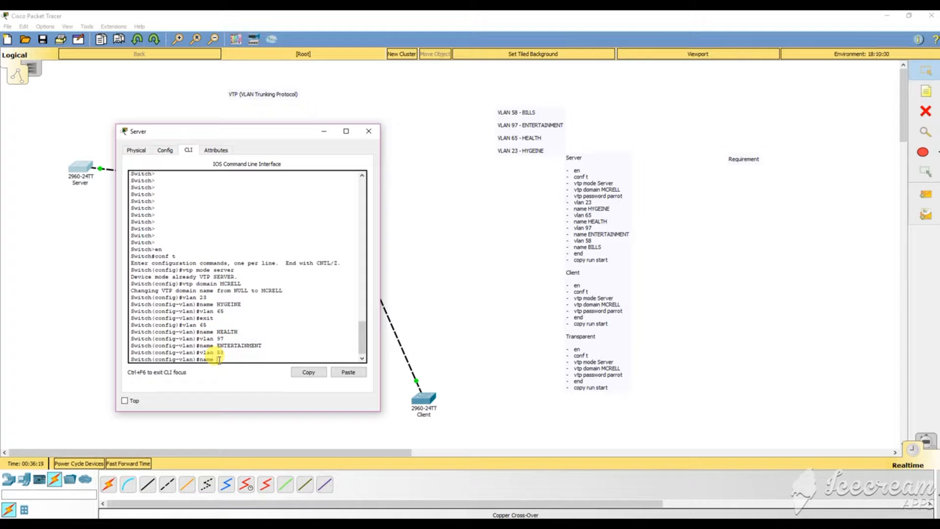
{"action": "type", "text": " BILLS"}
{"action": "key", "text": "Return"}
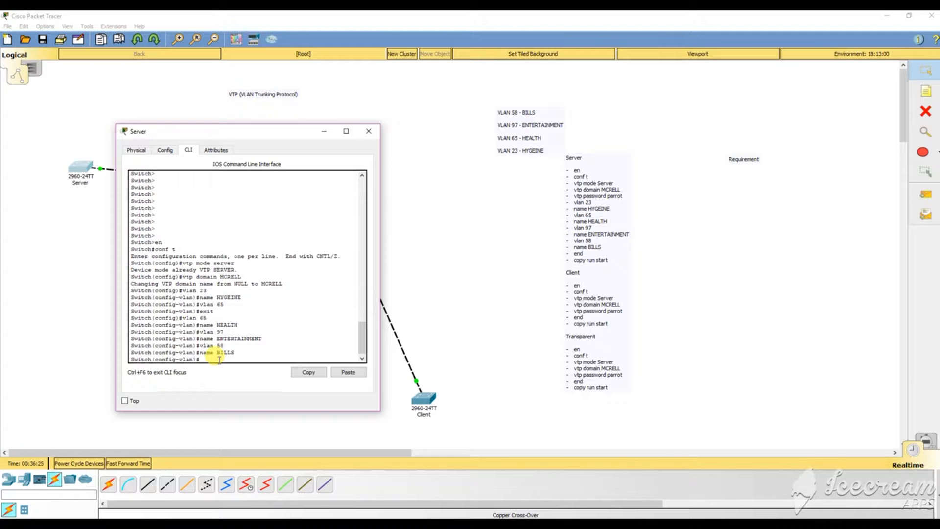
{"action": "type", "text": "end"}
{"action": "key", "text": "Return"}
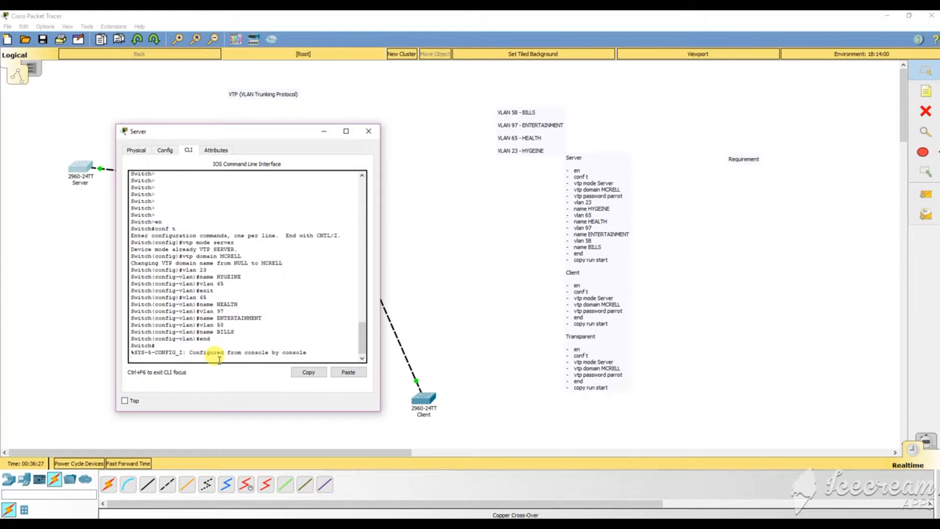
Build the copy running-config command, using ? help to check the destination options.
{"action": "key", "text": "Return"}
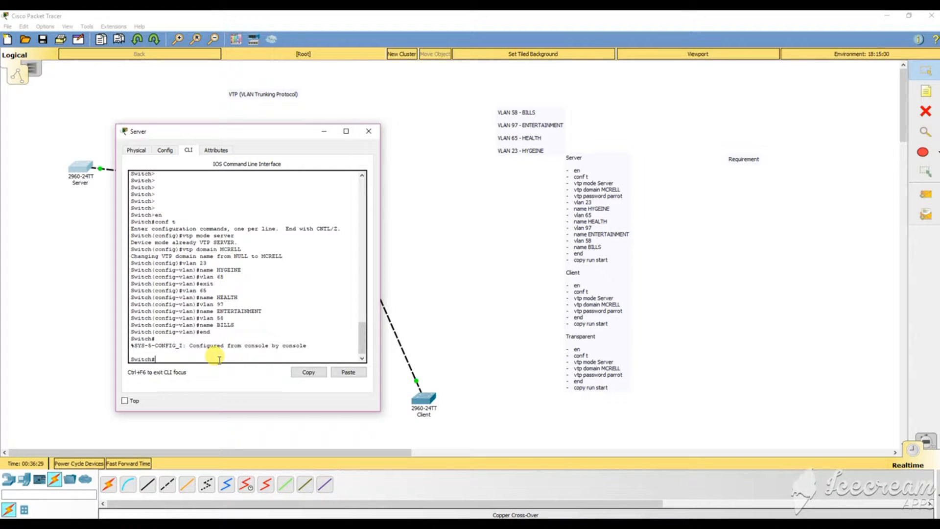
{"action": "type", "text": "cop"}
{"action": "type", "text": "y run start"}
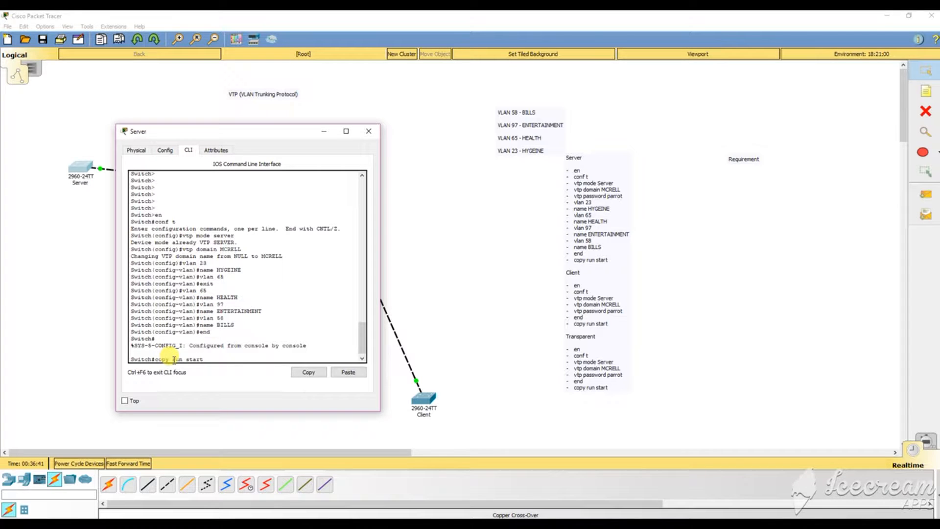
{"action": "double_click", "coordinate": [177, 359]}
{"action": "left_click", "coordinate": [217, 360]}
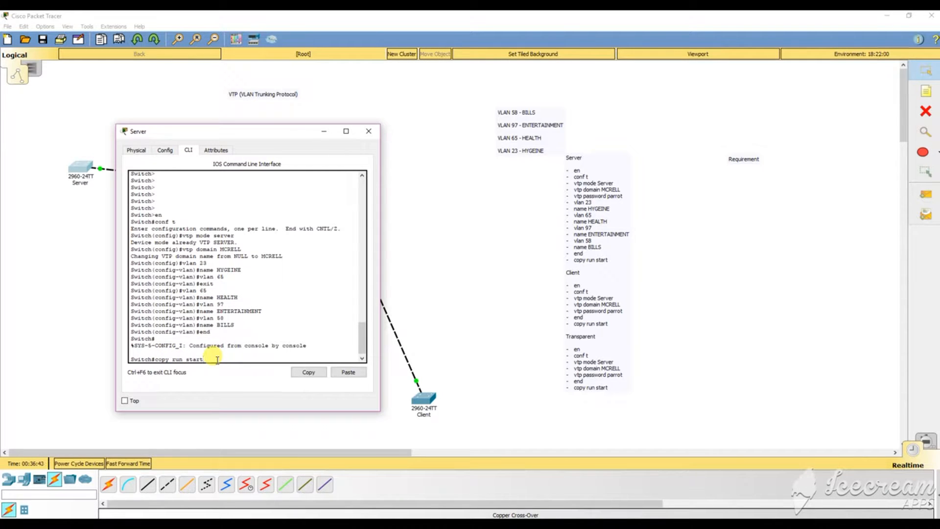
{"action": "key", "text": "BackSpace"}
{"action": "key", "text": "BackSpace"}
{"action": "key", "text": "BackSpace"}
{"action": "key", "text": "BackSpace"}
{"action": "key", "text": "BackSpace"}
{"action": "type", "text": "?"}
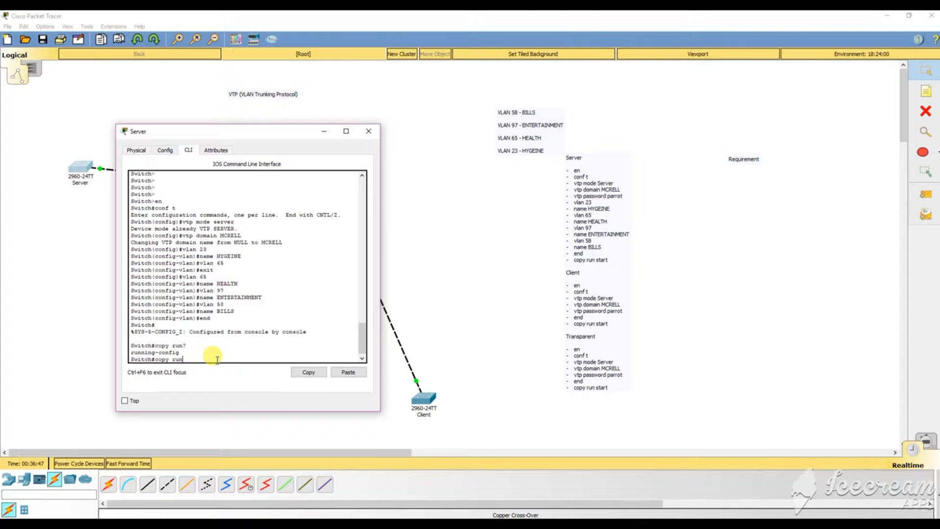
{"action": "key", "text": "Tab"}
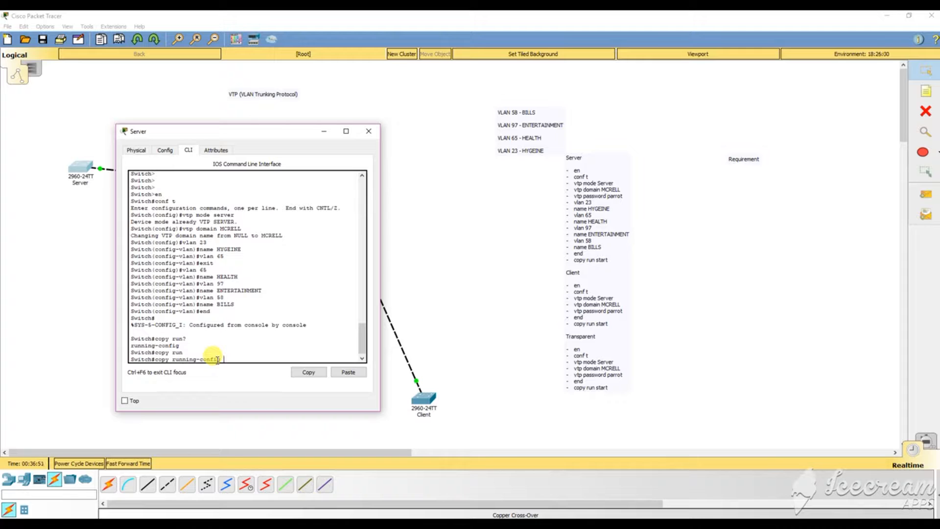
{"action": "type", "text": "?"}
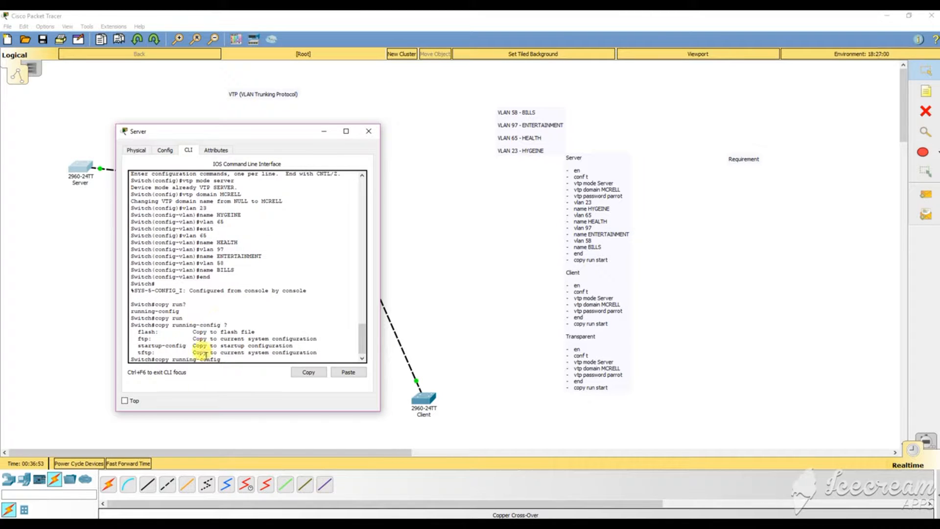
{"action": "left_click_drag", "start_coordinate": [183, 345], "coordinate": [139, 350]}
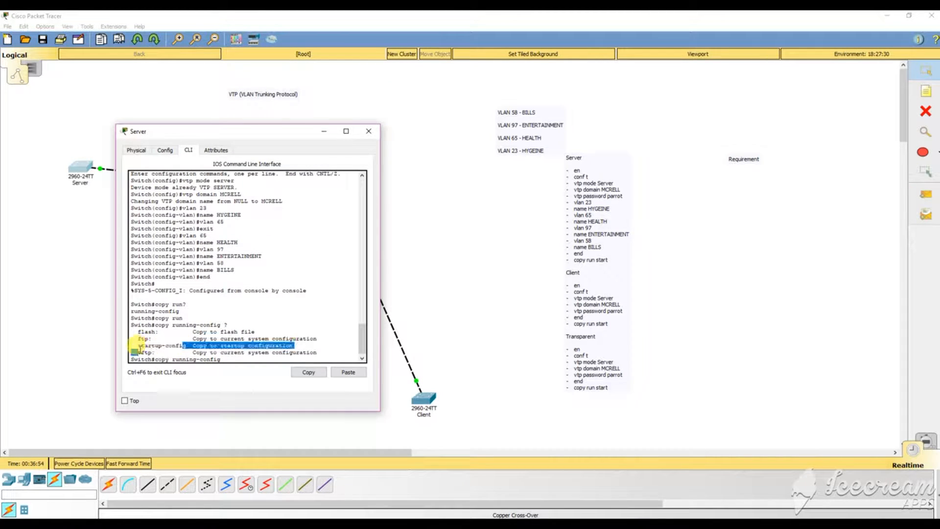
{"action": "left_click", "coordinate": [235, 359]}
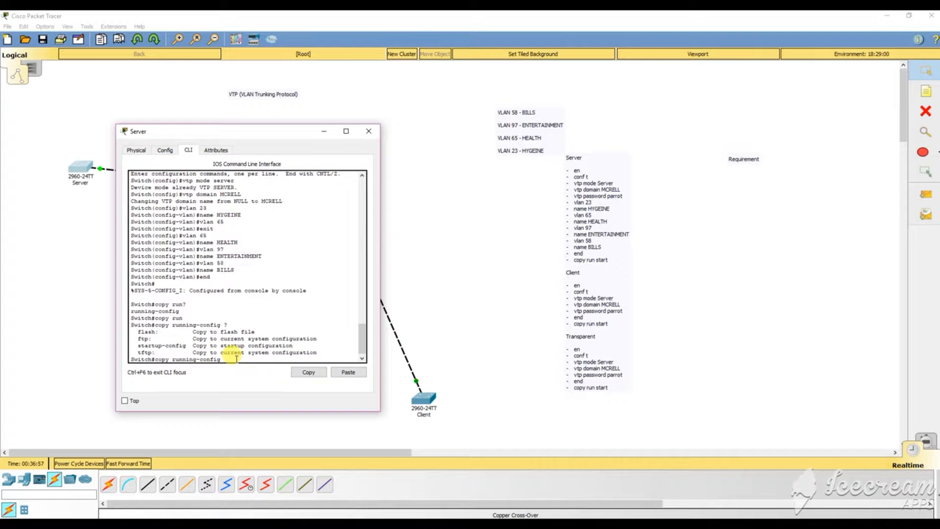
Complete copy running-config startup-config, accept the default filename, and close the Server window.
{"action": "type", "text": "start"}
{"action": "key", "text": "Tab"}
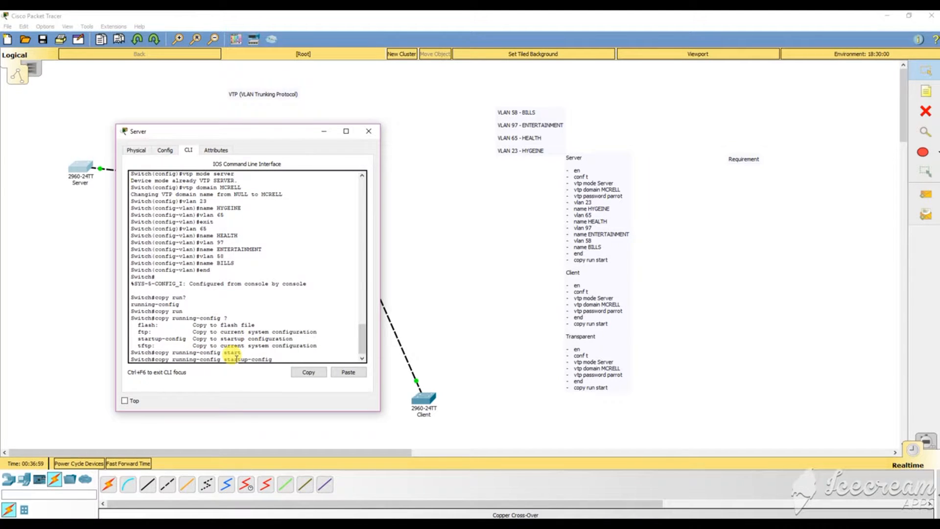
{"action": "key", "text": "Return"}
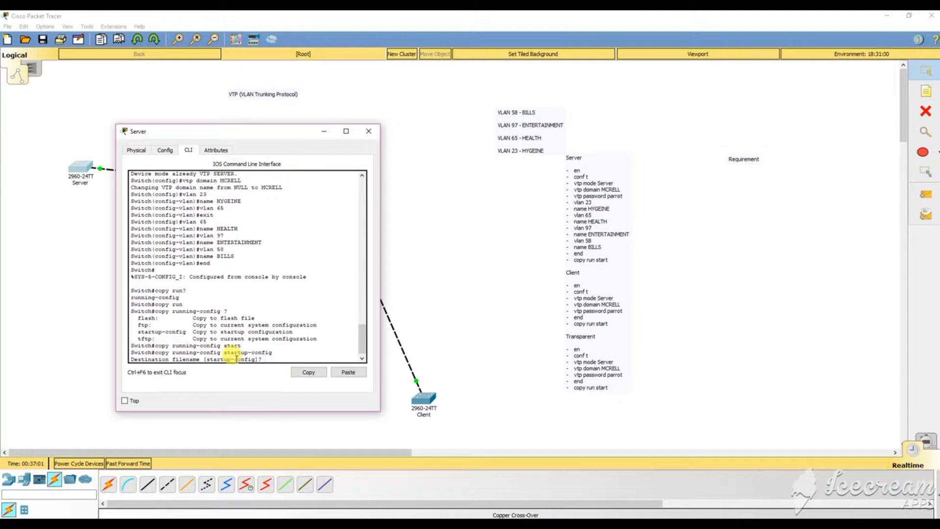
{"action": "key", "text": "Return"}
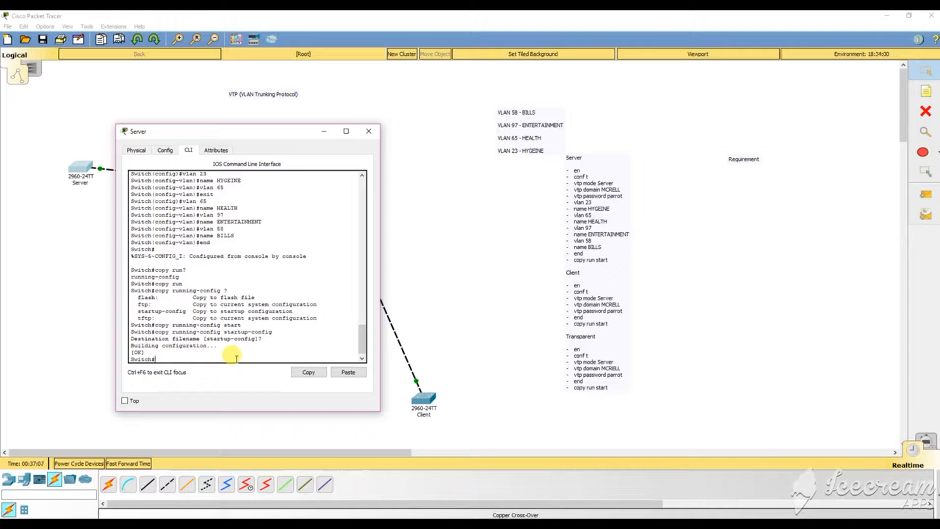
{"action": "key", "text": "Return"}
{"action": "key", "text": "Return"}
{"action": "key", "text": "Return"}
{"action": "key", "text": "Return"}
{"action": "key", "text": "Return"}
{"action": "key", "text": "Return"}
{"action": "key", "text": "Return"}
{"action": "key", "text": "Return"}
{"action": "key", "text": "Return"}
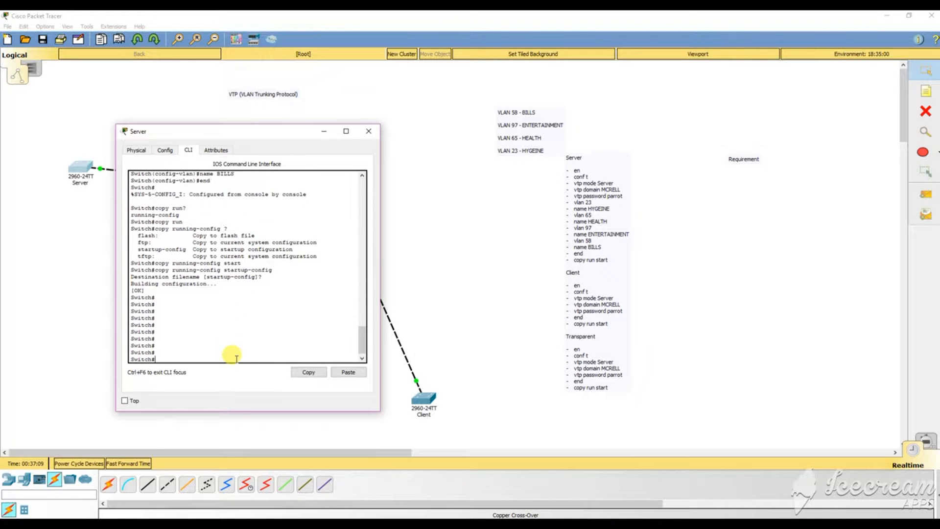
{"action": "type", "text": "'"}
{"action": "key", "text": "Return"}
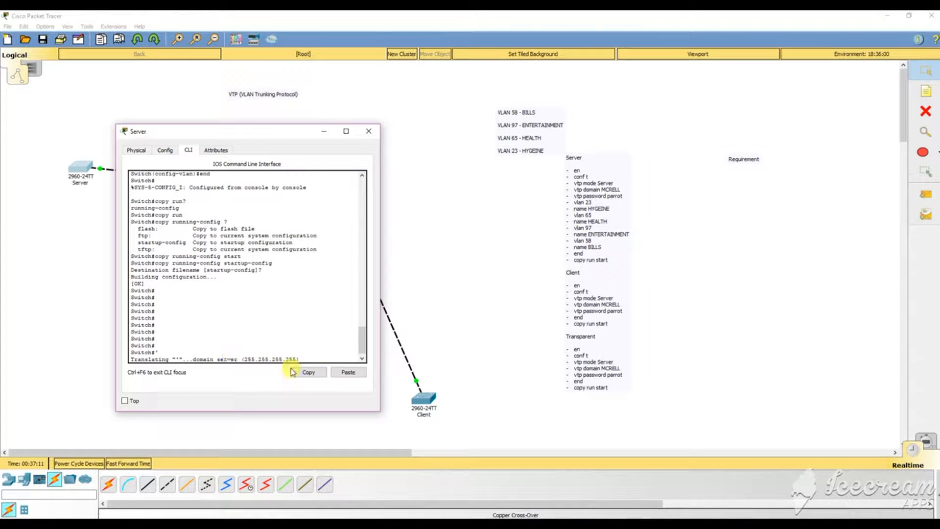
{"action": "left_click", "coordinate": [369, 130]}
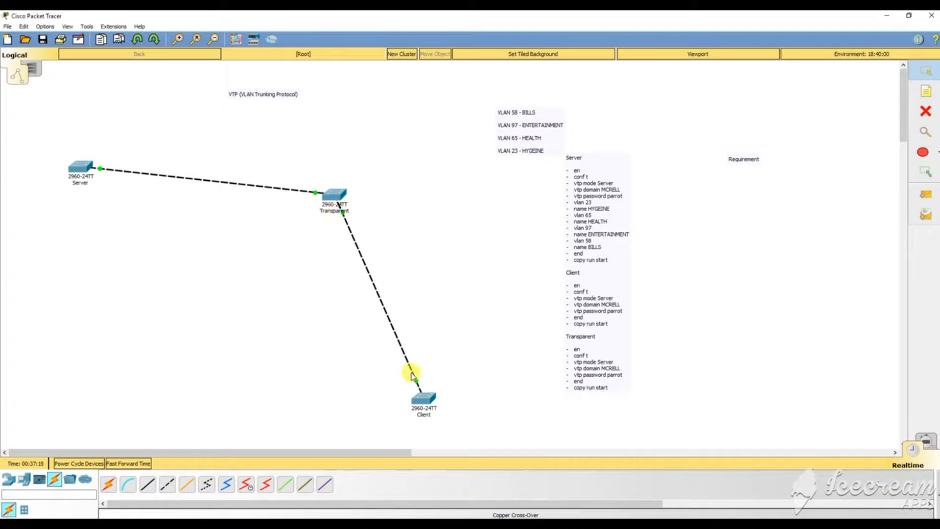
Open the Client switch's CLI and enter privileged then global configuration mode with en and conf t.
{"action": "left_click", "coordinate": [427, 405]}
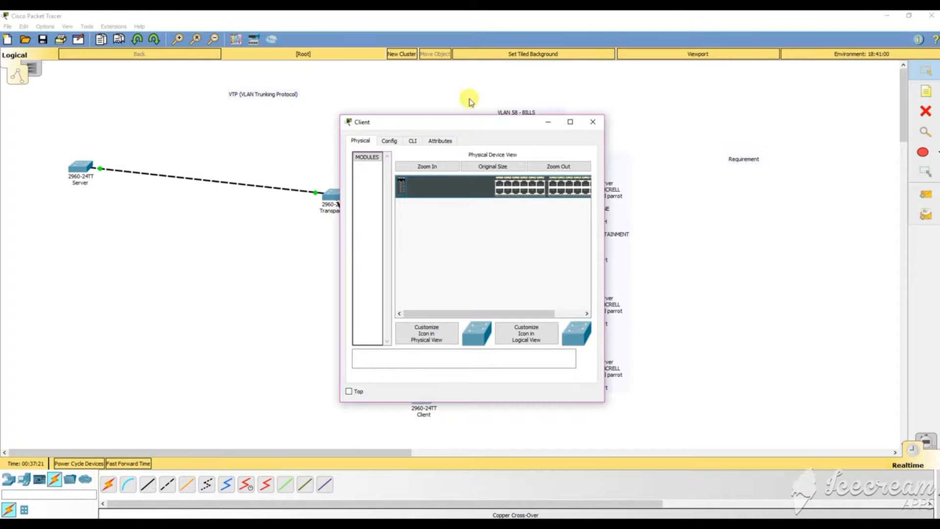
{"action": "left_click_drag", "start_coordinate": [457, 126], "coordinate": [201, 110]}
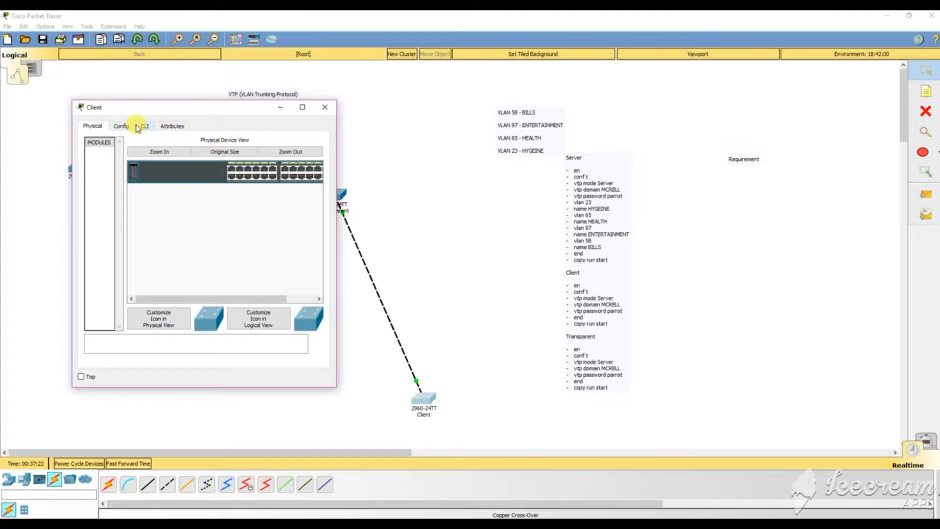
{"action": "left_click", "coordinate": [144, 126]}
{"action": "key", "text": "Return"}
{"action": "key", "text": "Return"}
{"action": "key", "text": "Return"}
{"action": "key", "text": "Return"}
{"action": "key", "text": "Return"}
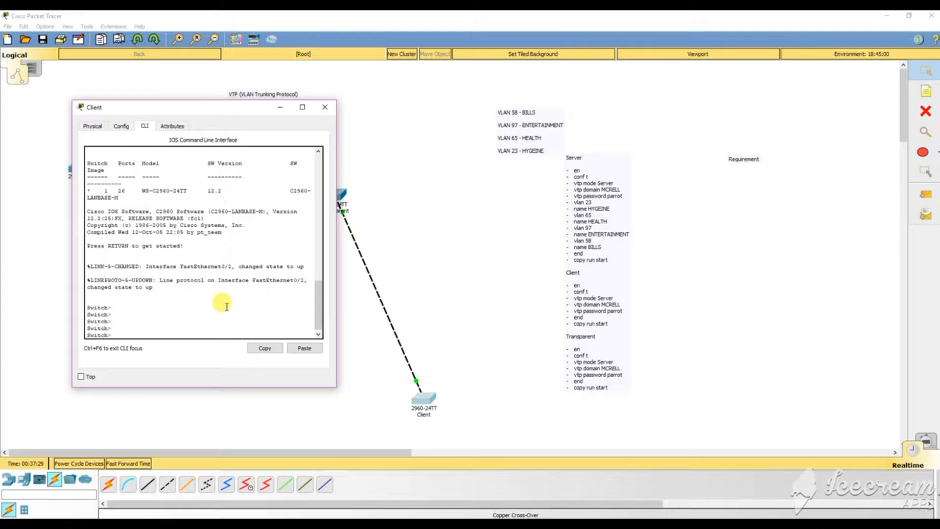
{"action": "type", "text": "en"}
{"action": "key", "text": "Return"}
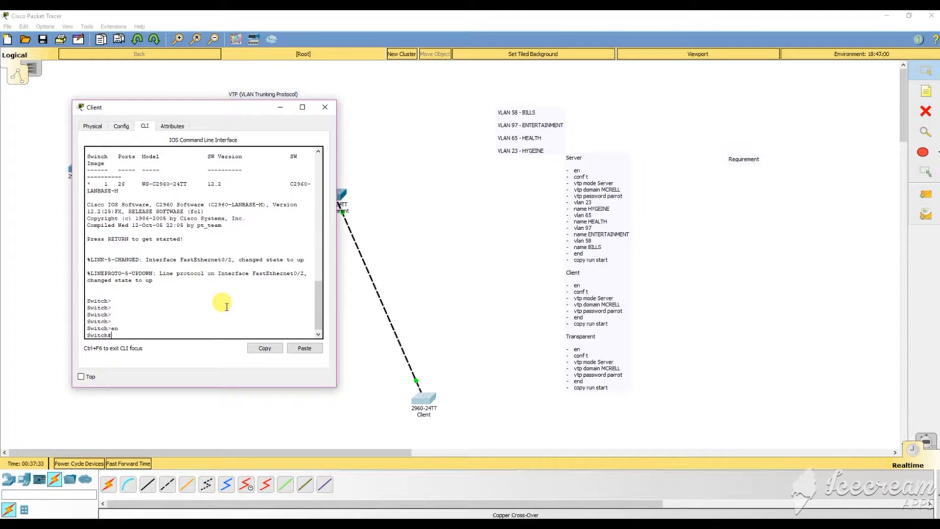
{"action": "type", "text": "conf t"}
{"action": "key", "text": "Return"}
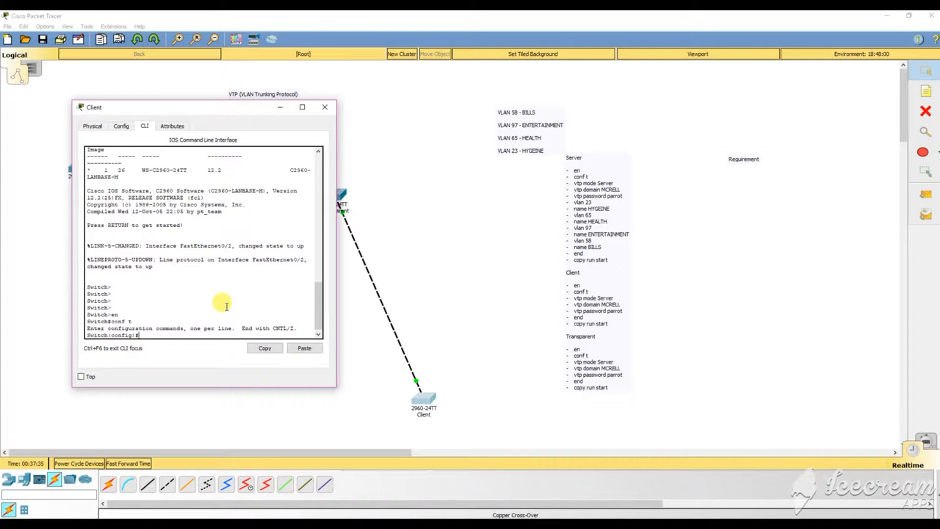
{"action": "type", "text": "vtpo"}
{"action": "left_click", "coordinate": [615, 297]}
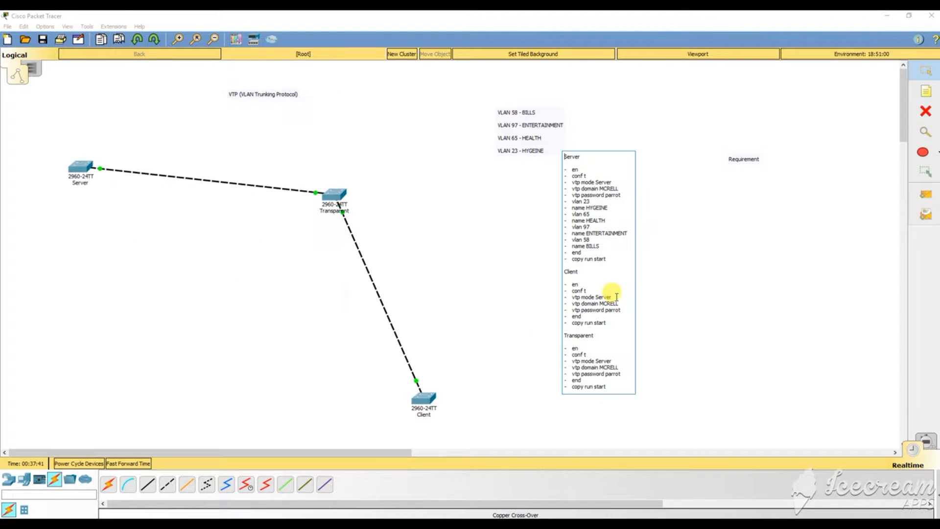
Change the Client note line from 'vtp mode Server' to 'vtp mode Client' and reselect the Client switch.
{"action": "key", "text": "BackSpace"}
{"action": "key", "text": "BackSpace"}
{"action": "key", "text": "BackSpace"}
{"action": "key", "text": "BackSpace"}
{"action": "key", "text": "BackSpace"}
{"action": "key", "text": "BackSpace"}
{"action": "type", "text": "Client"}
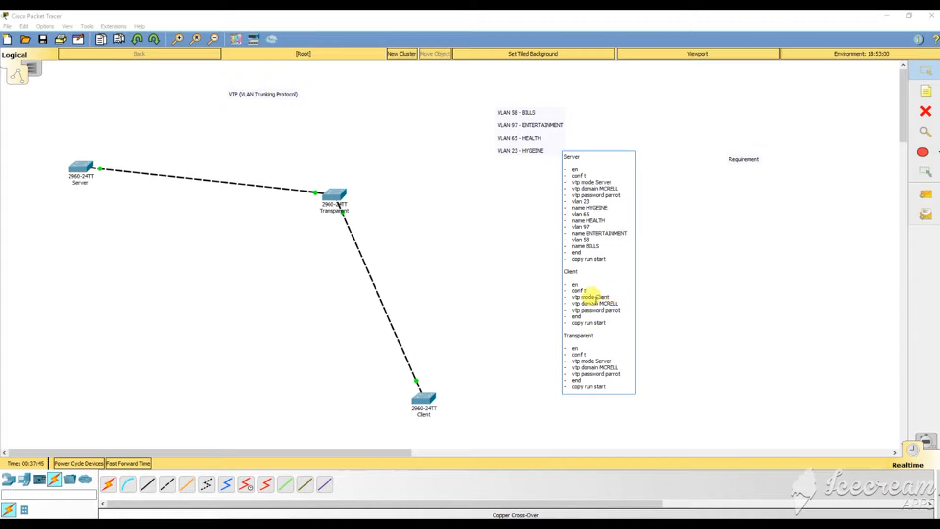
{"action": "left_click", "coordinate": [529, 305]}
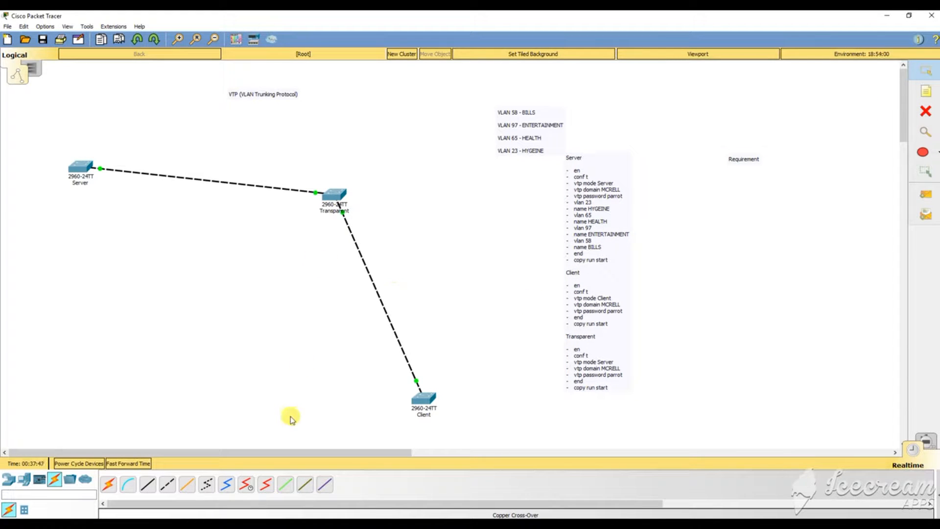
{"action": "left_click", "coordinate": [422, 397]}
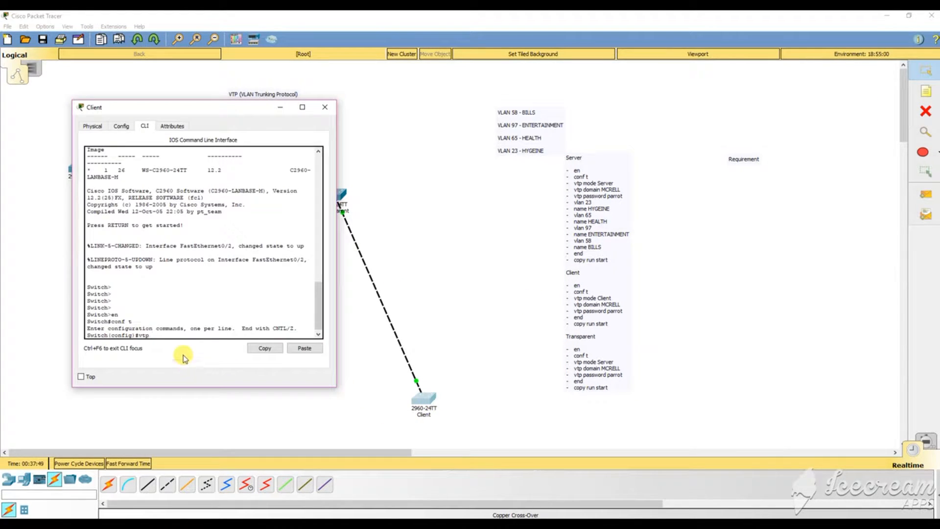
Set the Client switch to VTP client mode and join domain MCRELL.
{"action": "type", "text": "mode "}
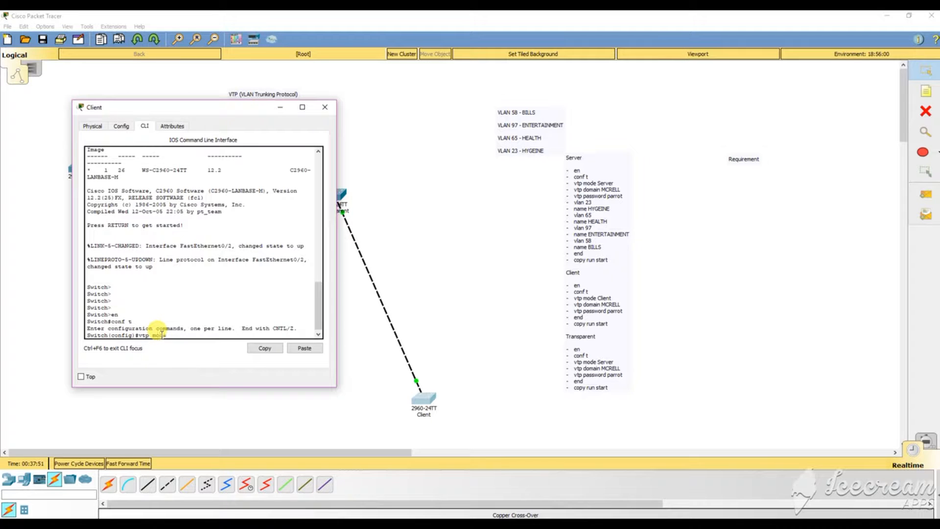
{"action": "type", "text": "client"}
{"action": "key", "text": "Return"}
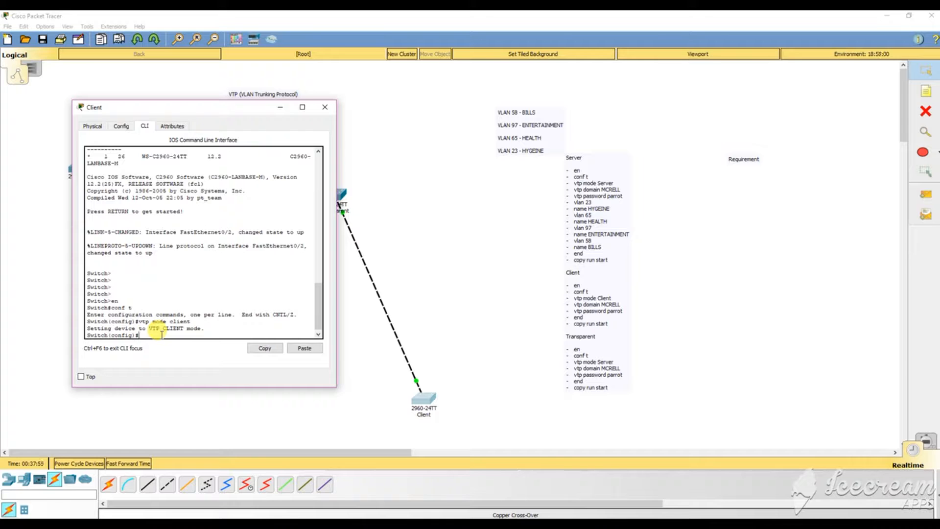
{"action": "type", "text": "vtp domain MCRELL"}
{"action": "key", "text": "Return"}
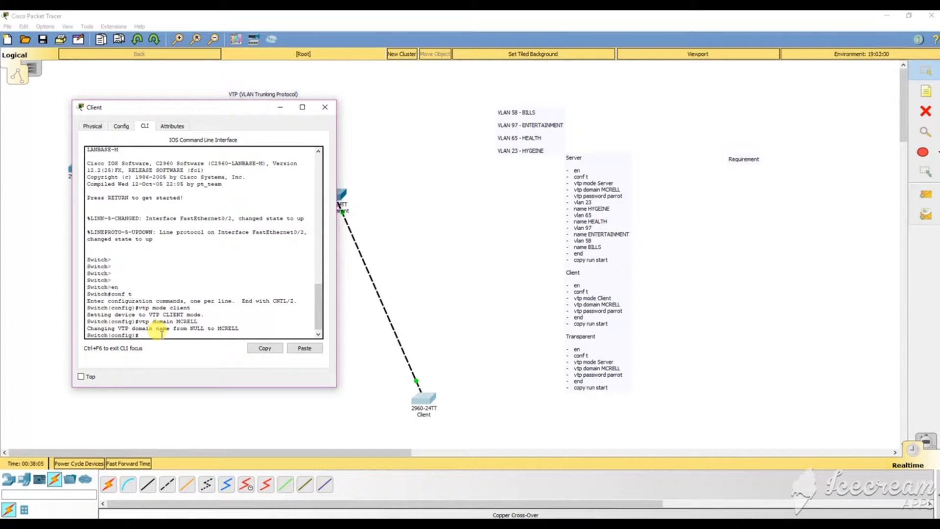
Set the Client's VTP password and close its console window.
{"action": "type", "text": "vtp password parrot"}
{"action": "key", "text": "Return"}
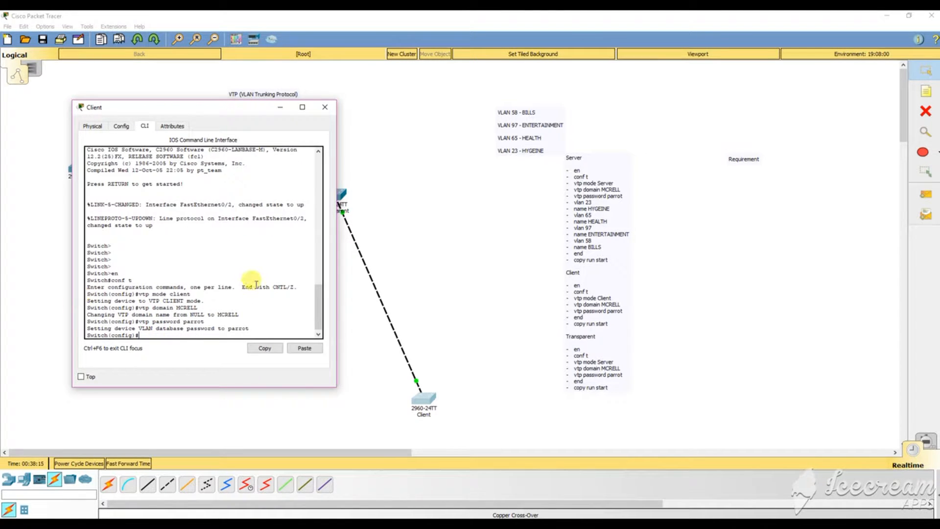
{"action": "left_click_drag", "start_coordinate": [196, 109], "coordinate": [571, 162]}
{"action": "left_click", "coordinate": [138, 256]}
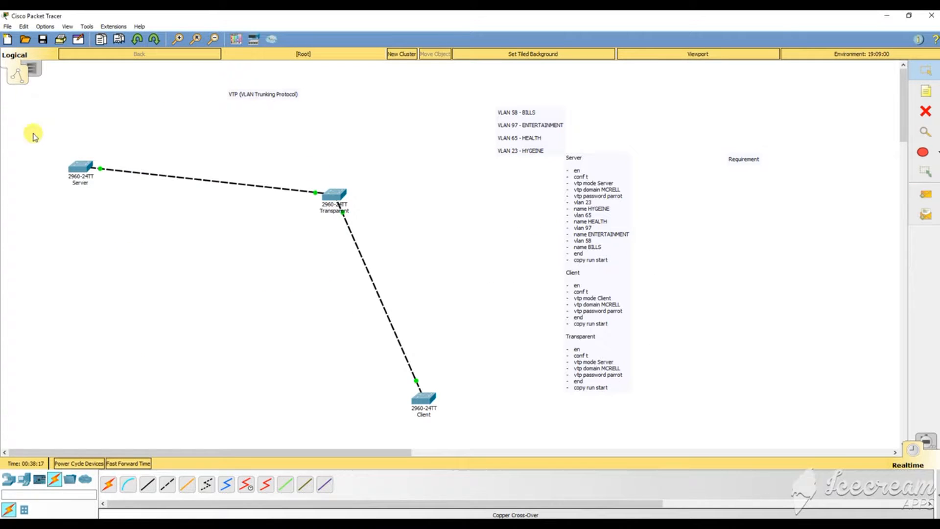
On the Server switch CLI, enter conf t and set the VTP password.
{"action": "left_click", "coordinate": [80, 167]}
{"action": "left_click", "coordinate": [186, 356]}
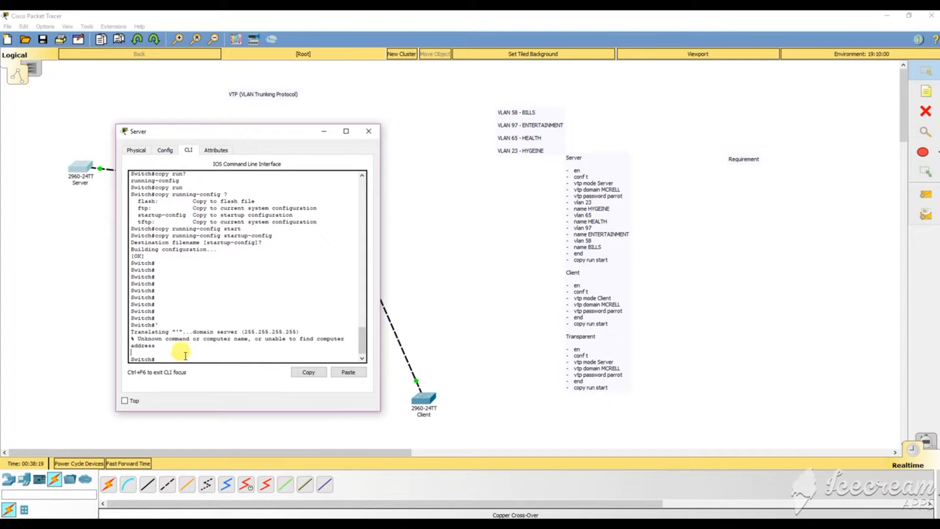
{"action": "type", "text": "conf t"}
{"action": "key", "text": "Return"}
{"action": "key", "text": "Return"}
{"action": "key", "text": "Return"}
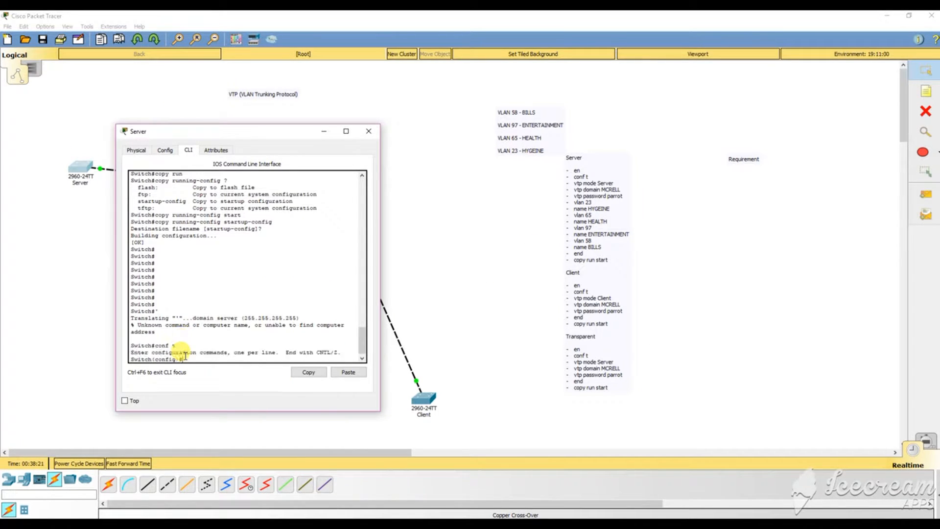
{"action": "type", "text": "vtp"}
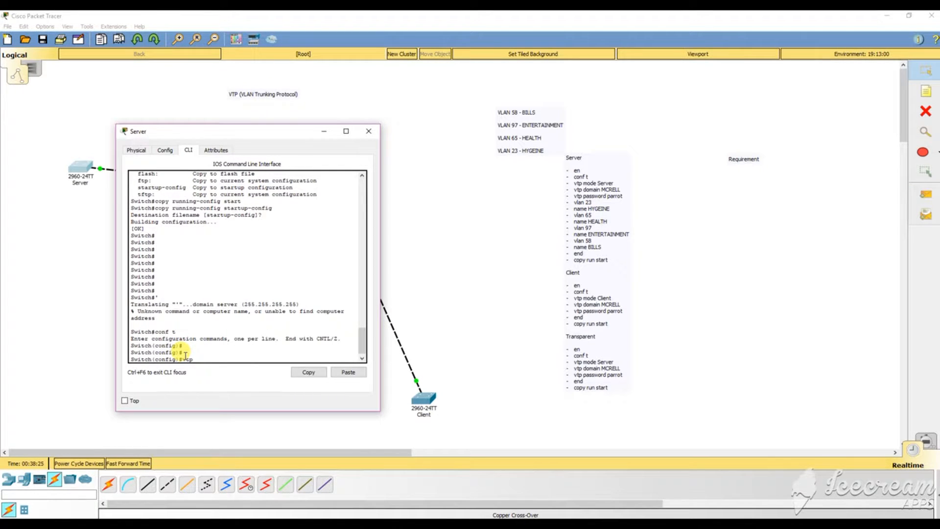
{"action": "type", "text": " password parrt"}
{"action": "key", "text": "BackSpace"}
{"action": "type", "text": "ot"}
{"action": "key", "text": "Return"}
Leave config mode with end, save with copy r s, and close the Server window.
{"action": "key", "text": "Return"}
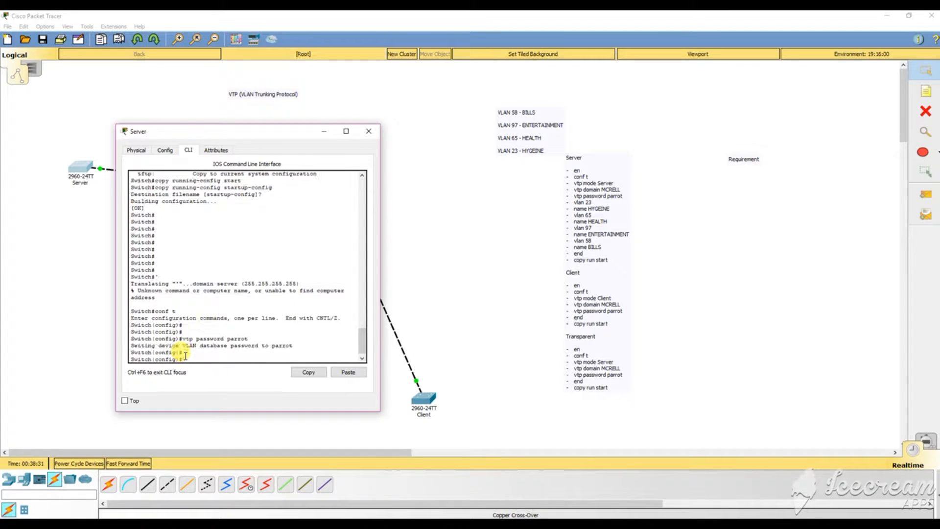
{"action": "type", "text": "end"}
{"action": "key", "text": "Return"}
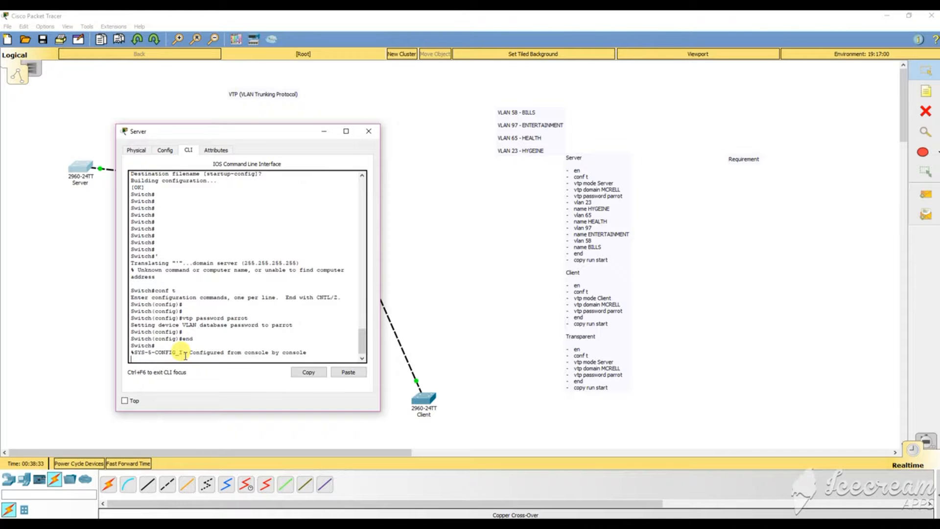
{"action": "key", "text": "Return"}
{"action": "type", "text": "copy r s"}
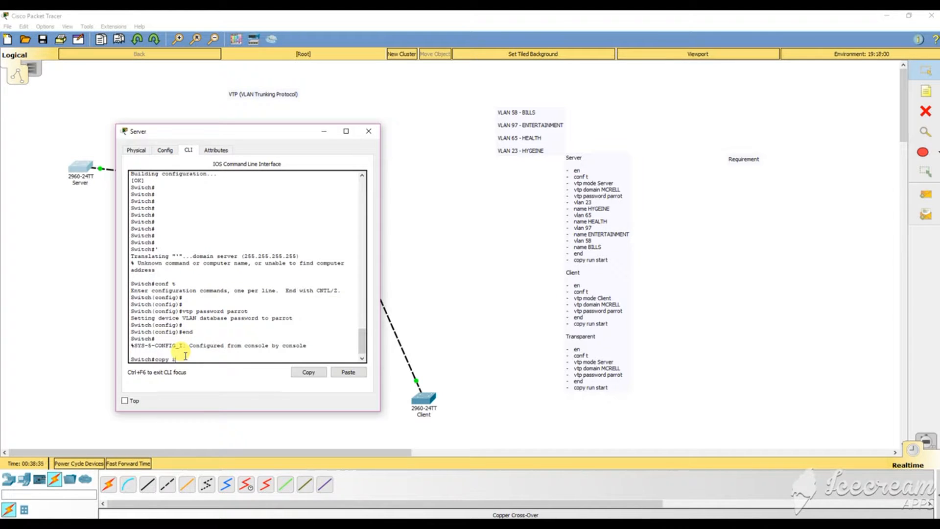
{"action": "key", "text": "Return"}
{"action": "key", "text": "Return"}
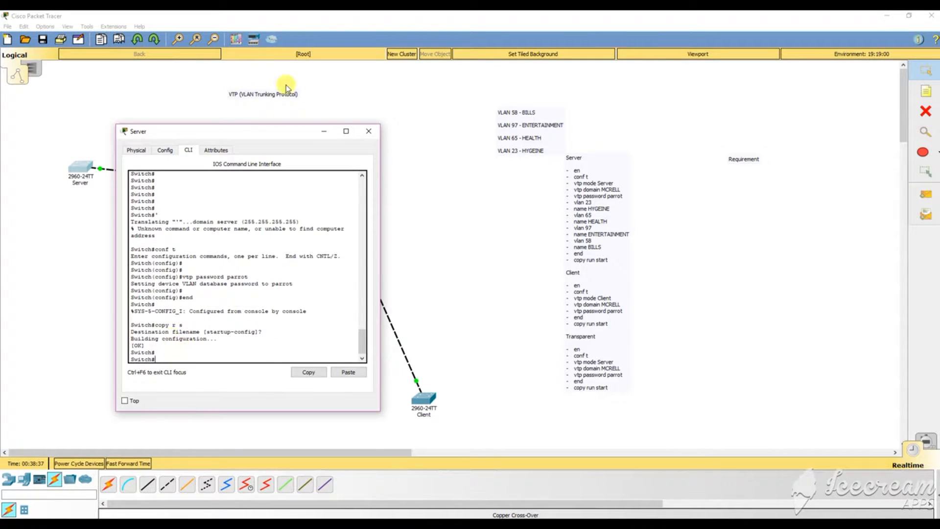
{"action": "left_click", "coordinate": [369, 131]}
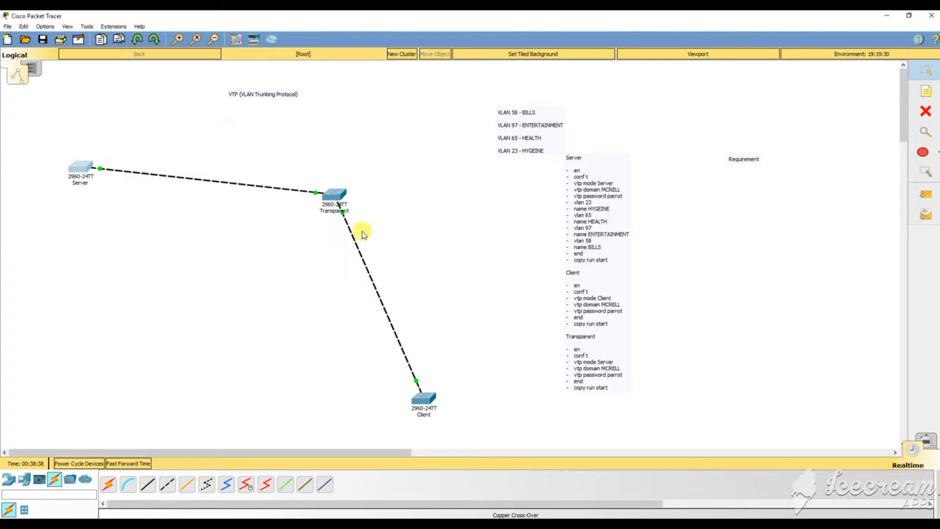
On the Client CLI run end and copy r s to save to startup-config, then close it.
{"action": "left_click", "coordinate": [424, 397]}
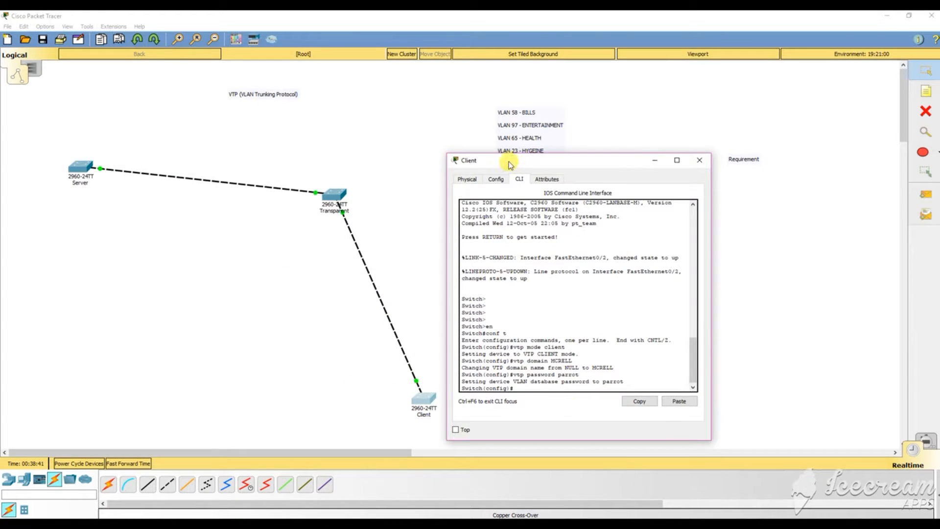
{"action": "left_click_drag", "start_coordinate": [511, 161], "coordinate": [127, 123]}
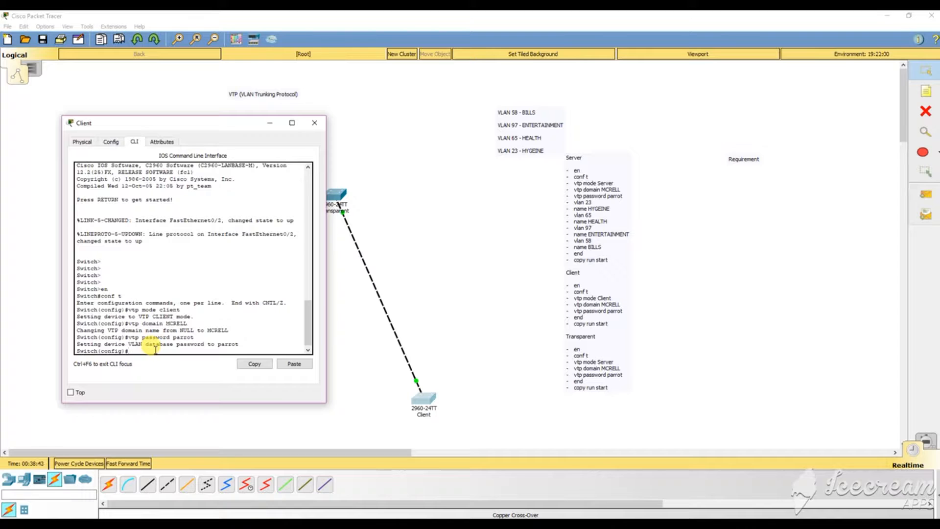
{"action": "type", "text": "end"}
{"action": "key", "text": "Return"}
{"action": "key", "text": "Return"}
{"action": "key", "text": "Return"}
{"action": "key", "text": "Return"}
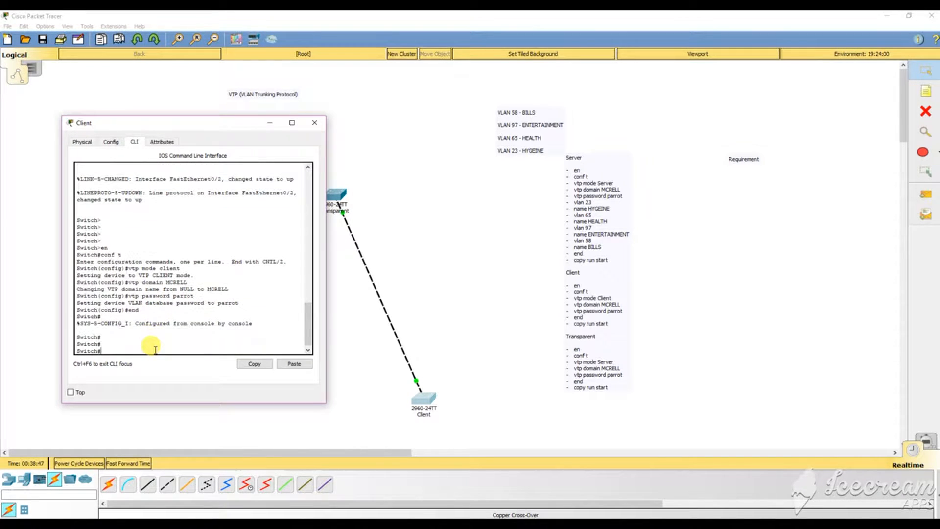
{"action": "type", "text": "copy r s"}
{"action": "key", "text": "Return"}
{"action": "key", "text": "Return"}
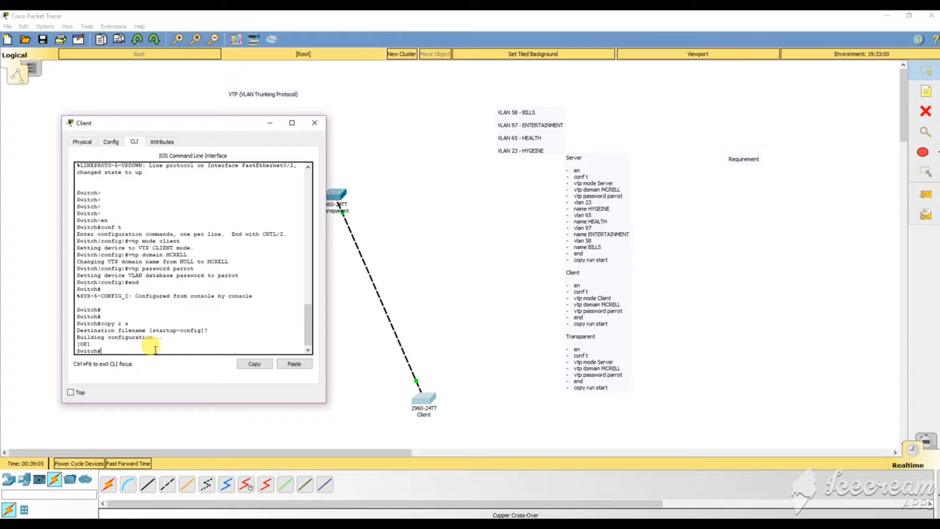
{"action": "left_click", "coordinate": [317, 123]}
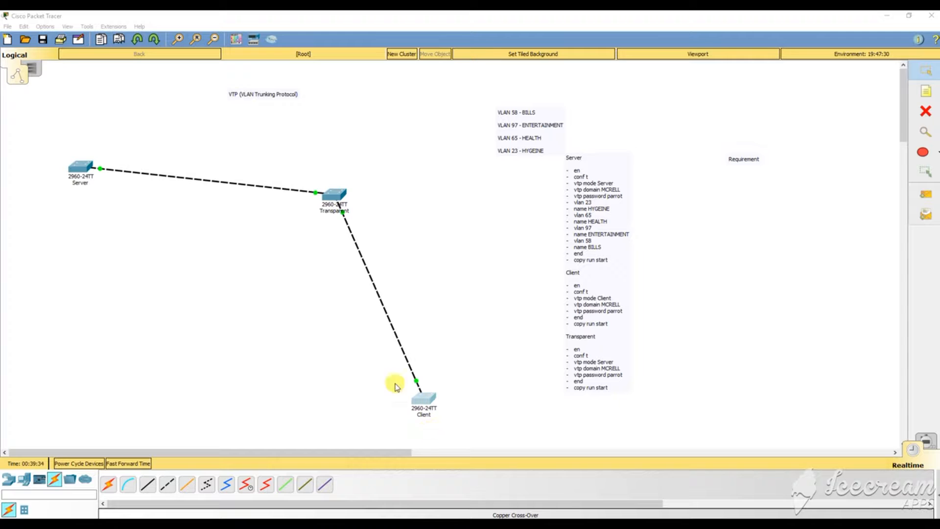
Move the Server window aside and place a new empty note below the Requirement heading.
{"action": "left_click", "coordinate": [77, 179]}
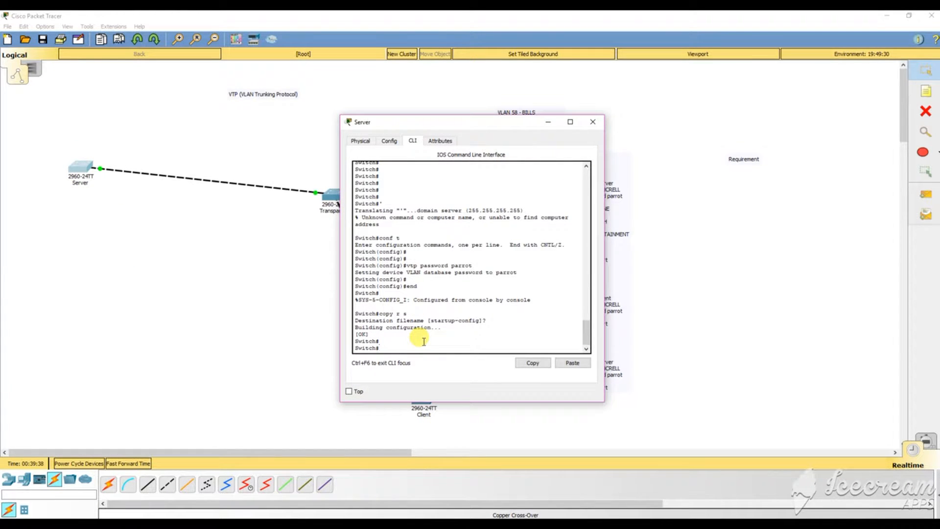
{"action": "left_click_drag", "start_coordinate": [455, 122], "coordinate": [301, 113]}
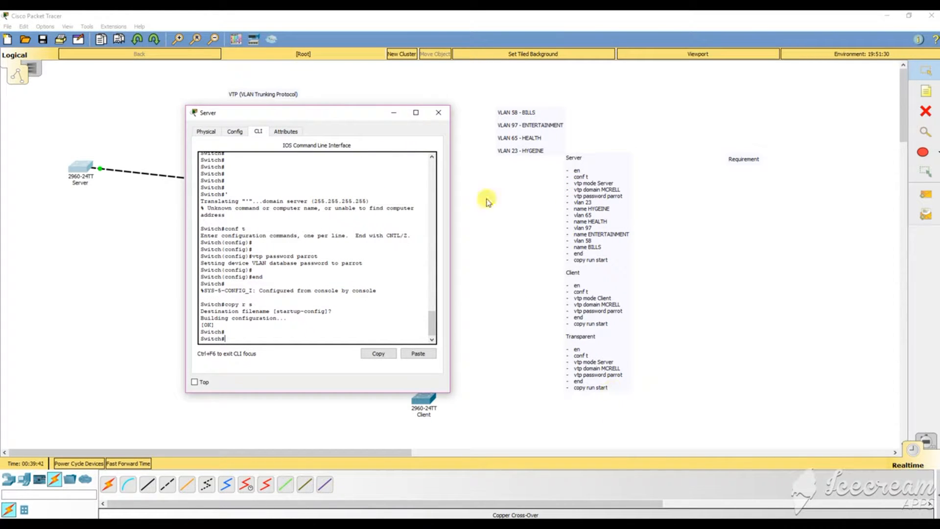
{"action": "left_click", "coordinate": [394, 113]}
{"action": "left_click", "coordinate": [619, 390]}
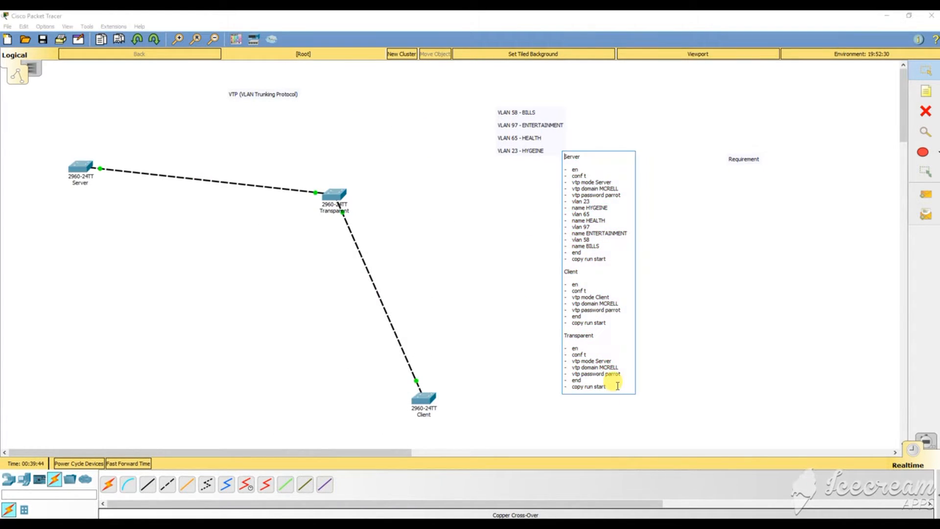
{"action": "key", "text": "Return"}
{"action": "key", "text": "Return"}
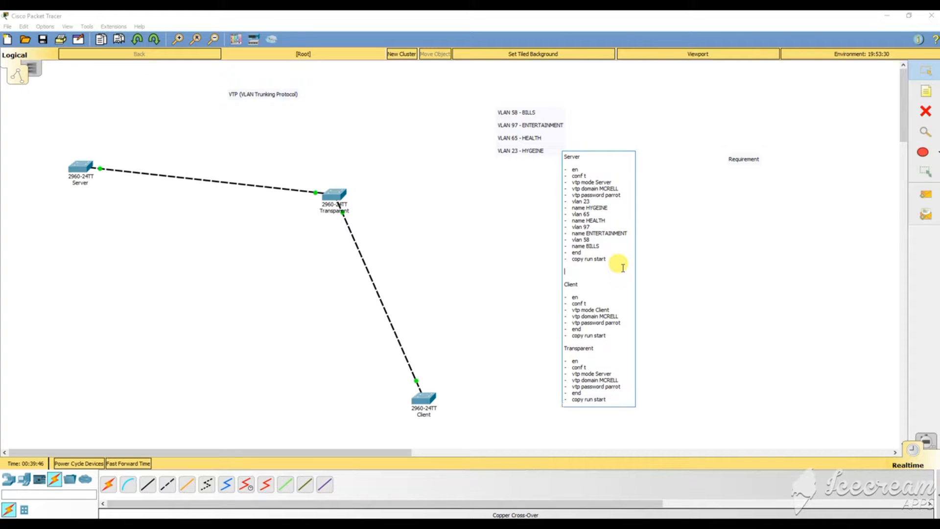
{"action": "key", "text": "BackSpace"}
{"action": "key", "text": "BackSpace"}
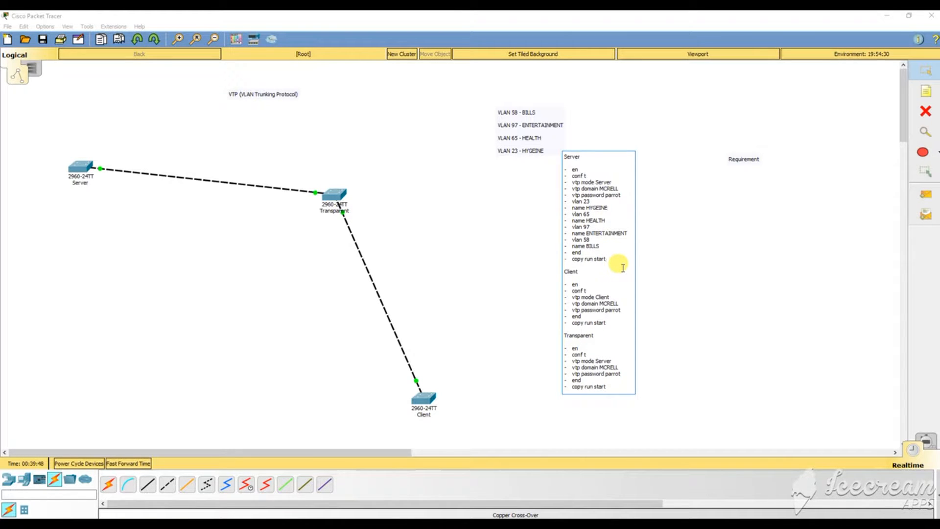
{"action": "left_click", "coordinate": [926, 92]}
{"action": "left_click", "coordinate": [694, 230]}
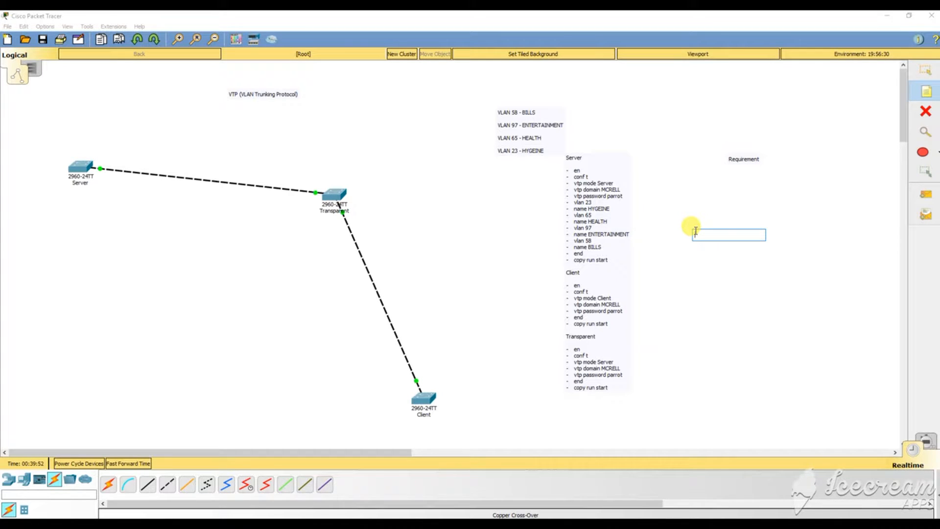
Write the note lines '- en', '- show vtp status' and '- show vlan' under Requirement.
{"action": "type", "text": "- show"}
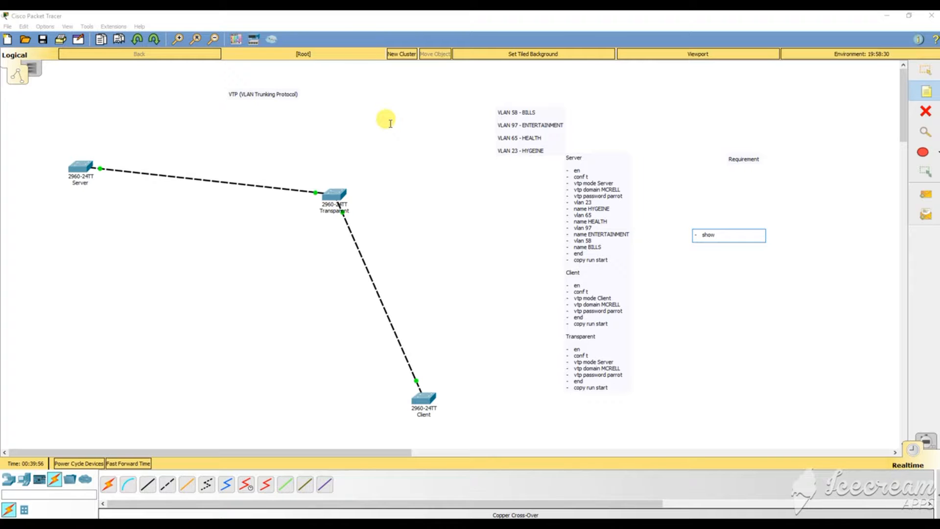
{"action": "key", "text": "BackSpace"}
{"action": "key", "text": "BackSpace"}
{"action": "key", "text": "BackSpace"}
{"action": "type", "text": "en"}
{"action": "key", "text": "Return"}
{"action": "type", "text": "show vtp status"}
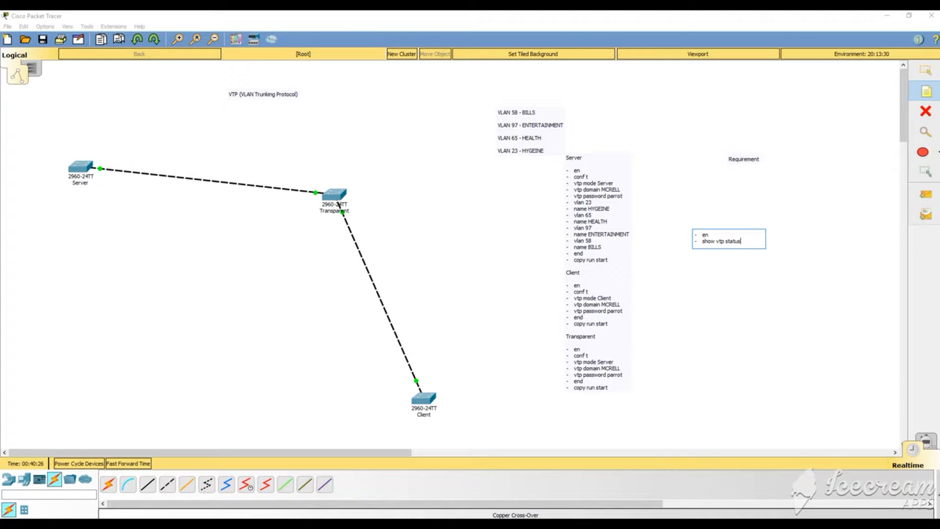
{"action": "key", "text": "Return"}
{"action": "type", "text": "show"}
{"action": "key", "text": "BackSpace"}
{"action": "key", "text": "BackSpace"}
{"action": "key", "text": "BackSpace"}
{"action": "type", "text": "show"}
{"action": "key", "text": "BackSpace"}
{"action": "type", "text": "show"}
{"action": "key", "text": "BackSpace"}
{"action": "key", "text": "BackSpace"}
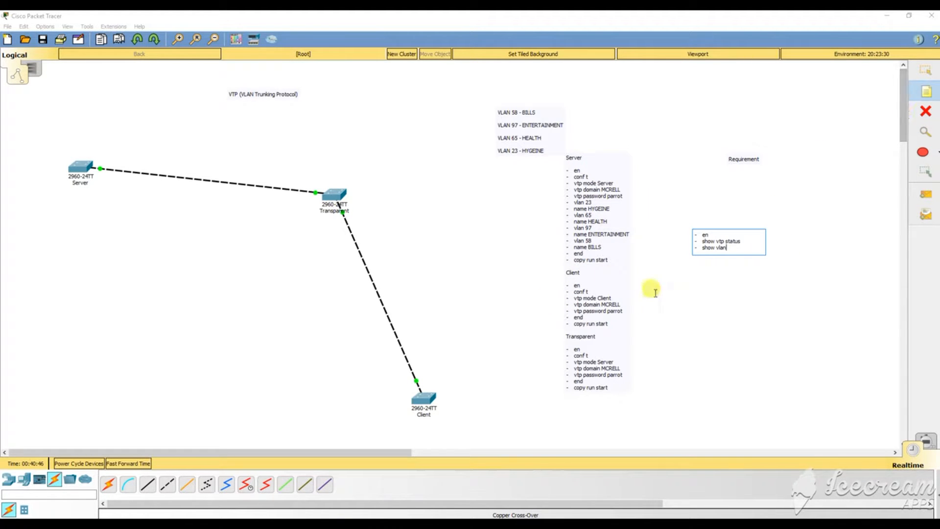
{"action": "left_click", "coordinate": [926, 70]}
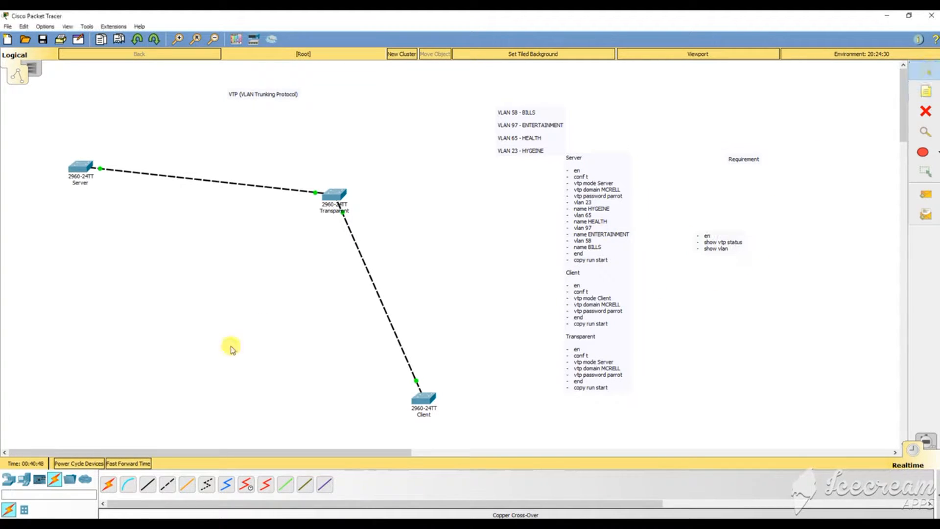
Run show vtp status on the Server switch: Server mode, domain MCRELL, 9 VLANs.
{"action": "left_click", "coordinate": [80, 167]}
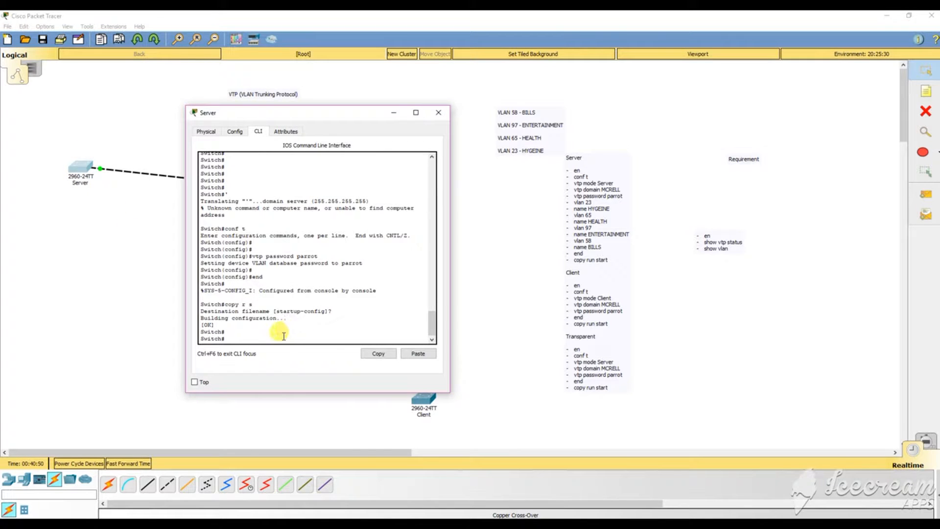
{"action": "type", "text": "show vtp status"}
{"action": "key", "text": "Return"}
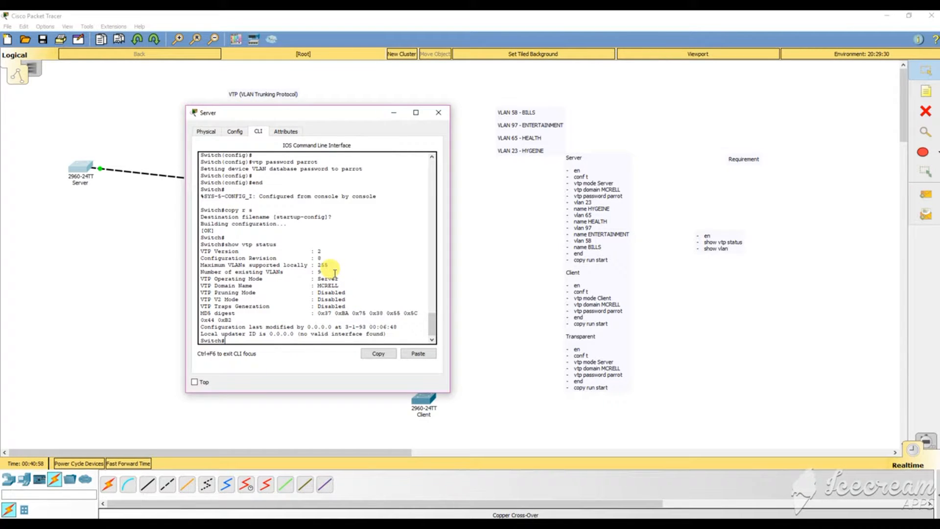
{"action": "left_click_drag", "start_coordinate": [279, 112], "coordinate": [183, 94]}
{"action": "left_click", "coordinate": [425, 400]}
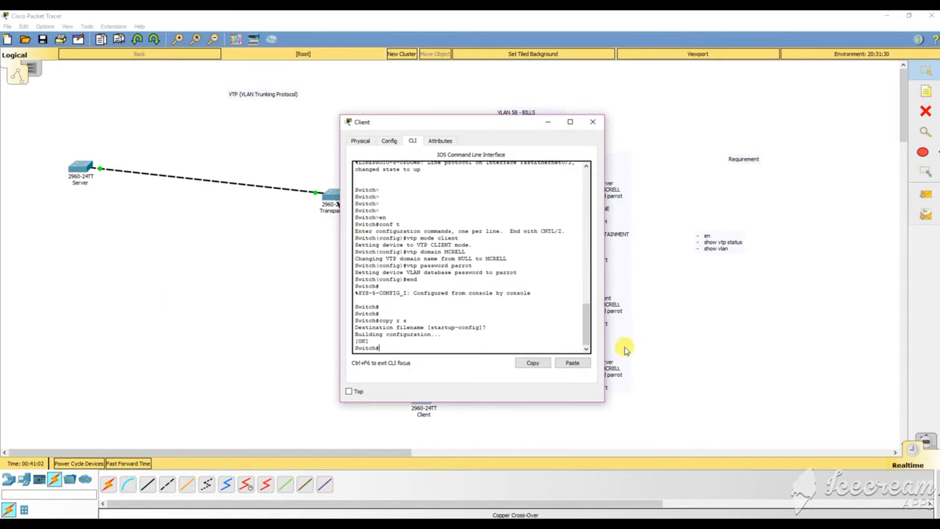
Run show vtp status on the Client switch, showing Client mode in domain MCRELL.
{"action": "left_click_drag", "start_coordinate": [439, 122], "coordinate": [627, 117]}
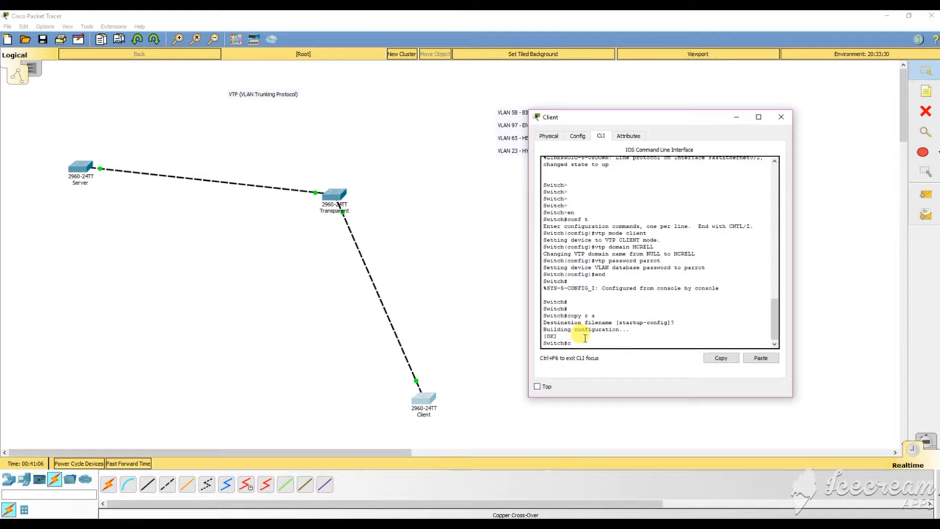
{"action": "type", "text": "show vtp startus"}
{"action": "key", "text": "Return"}
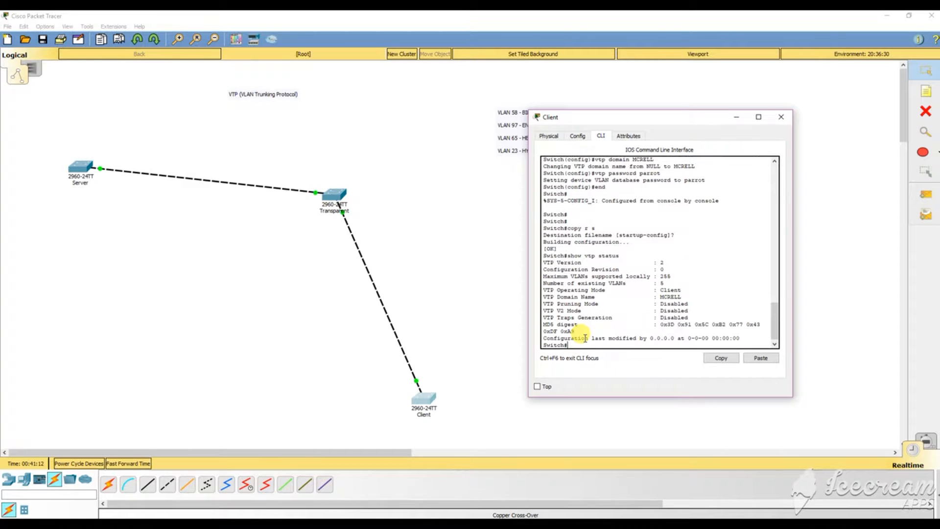
{"action": "mouse_move", "coordinate": [651, 118]}
{"action": "left_mouse_down"}
{"action": "mouse_move", "coordinate": [682, 116]}
{"action": "mouse_move", "coordinate": [655, 116]}
{"action": "left_mouse_up"}
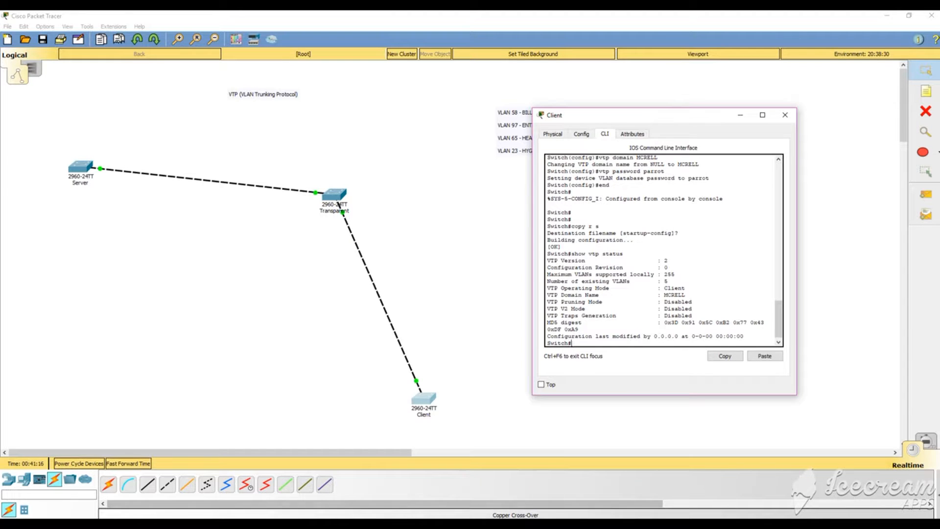
Bring the Server console forward and highlight its operating mode, settings and VLAN count of 9.
{"action": "mouse_move", "coordinate": [446, 523]}
{"action": "left_click", "coordinate": [460, 487]}
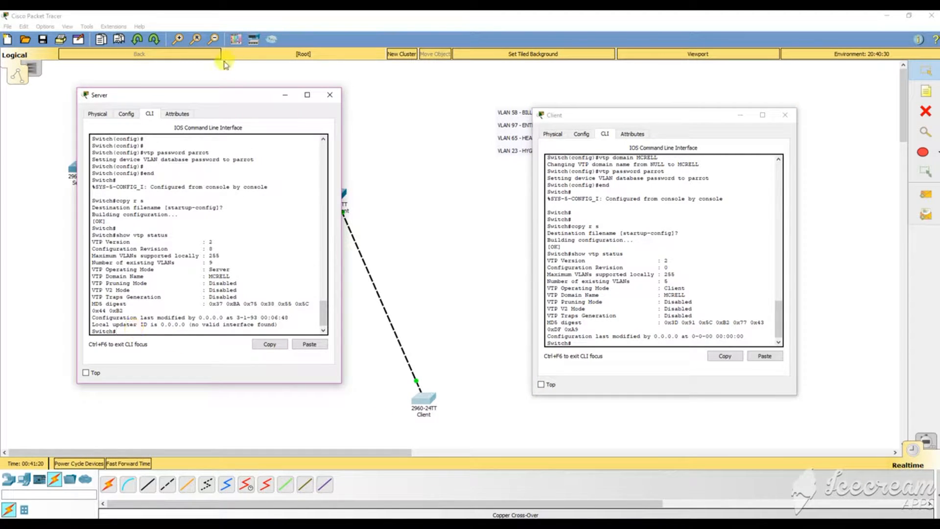
{"action": "left_click_drag", "start_coordinate": [182, 95], "coordinate": [314, 126]}
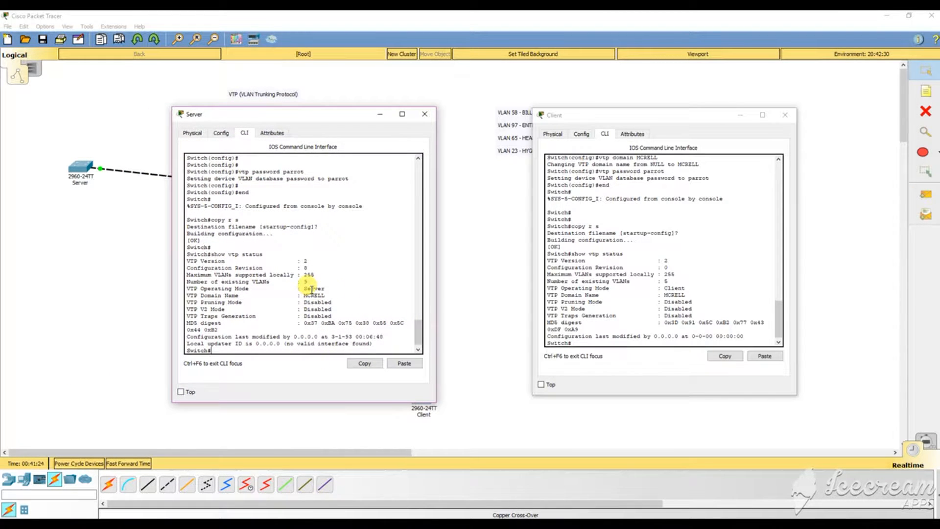
{"action": "left_click_drag", "start_coordinate": [332, 316], "coordinate": [247, 268]}
{"action": "left_click", "coordinate": [211, 288]}
{"action": "left_click_drag", "start_coordinate": [303, 289], "coordinate": [345, 295]}
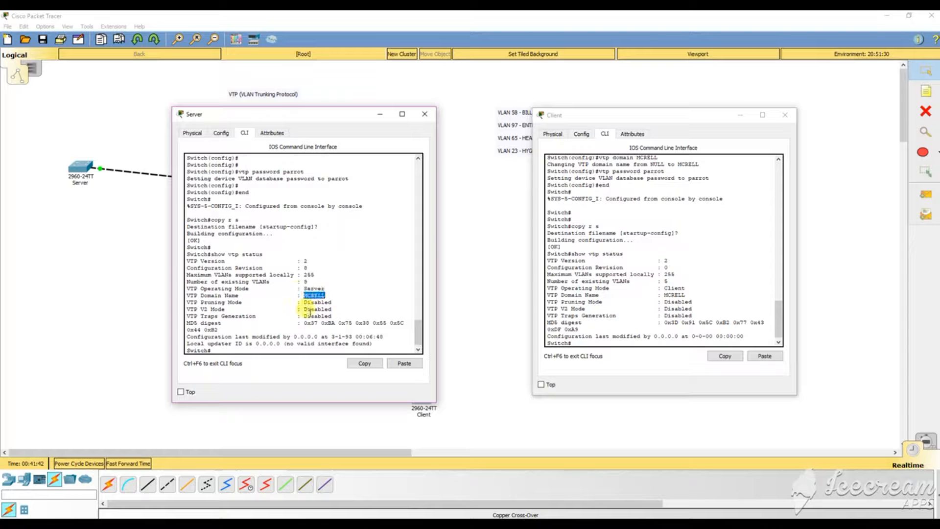
{"action": "left_click_drag", "start_coordinate": [204, 303], "coordinate": [334, 317]}
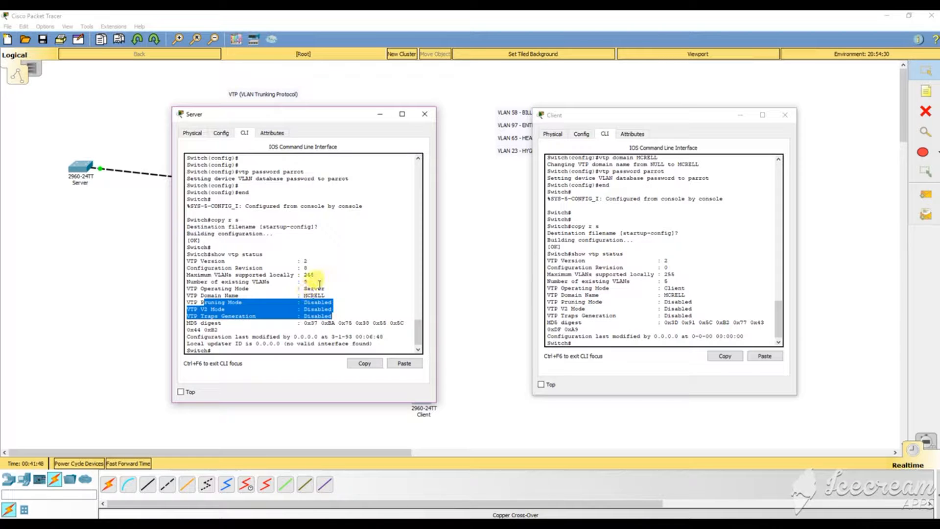
{"action": "left_click_drag", "start_coordinate": [324, 296], "coordinate": [200, 282]}
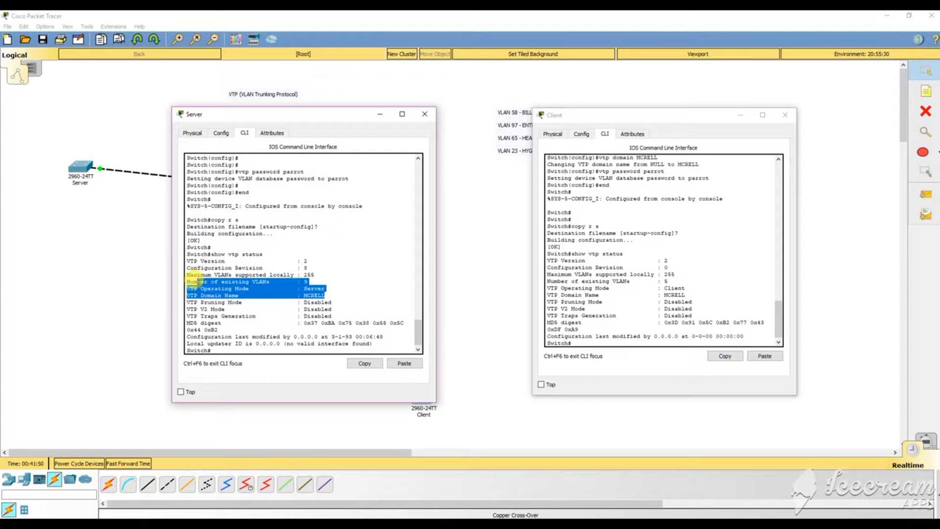
{"action": "left_click", "coordinate": [679, 309]}
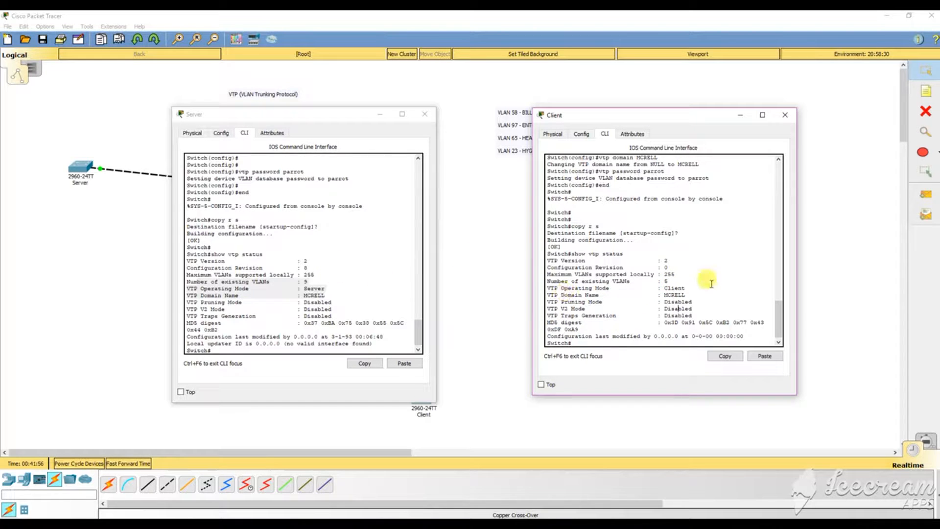
{"action": "left_click", "coordinate": [296, 294]}
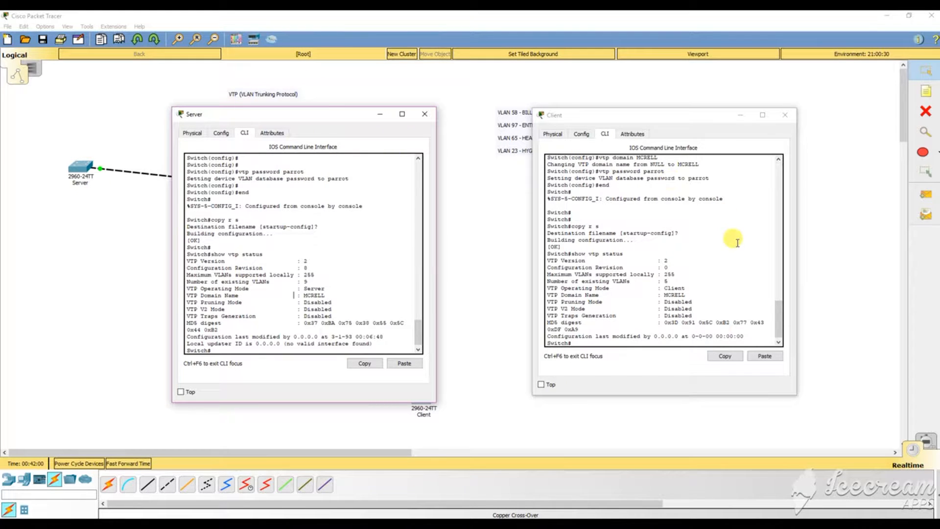
{"action": "double_click", "coordinate": [306, 281]}
{"action": "left_click_drag", "start_coordinate": [289, 276], "coordinate": [272, 275]}
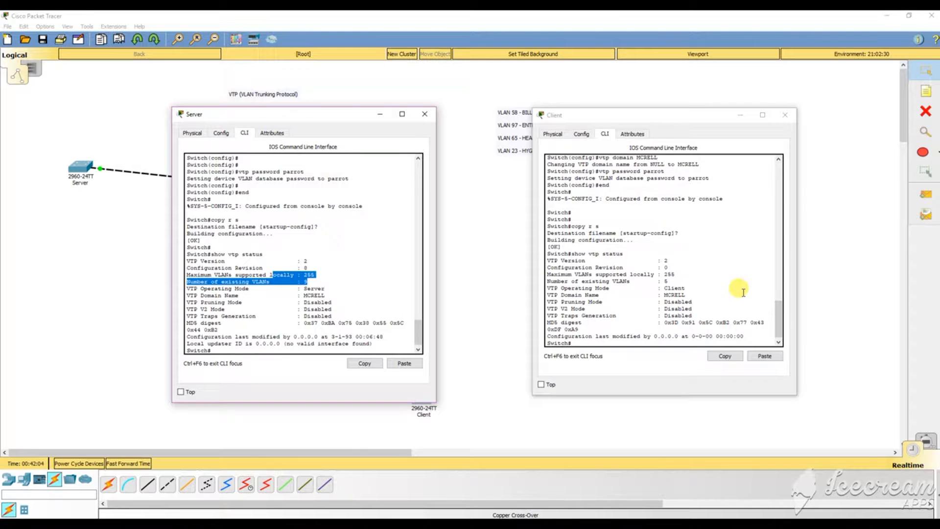
Compare the Client's 5 VLANs against the Server's 9, then close the Server window.
{"action": "left_click_drag", "start_coordinate": [304, 114], "coordinate": [729, 94]}
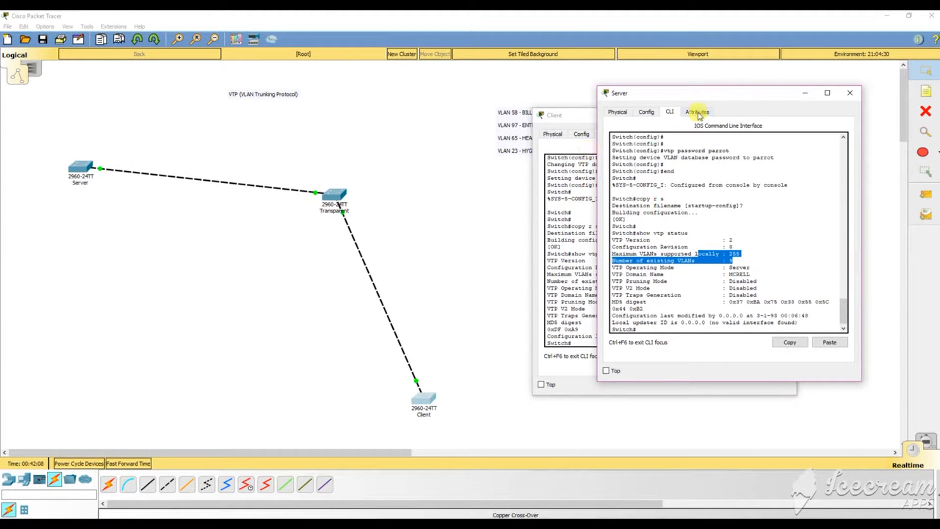
{"action": "left_click_drag", "start_coordinate": [705, 93], "coordinate": [334, 112]}
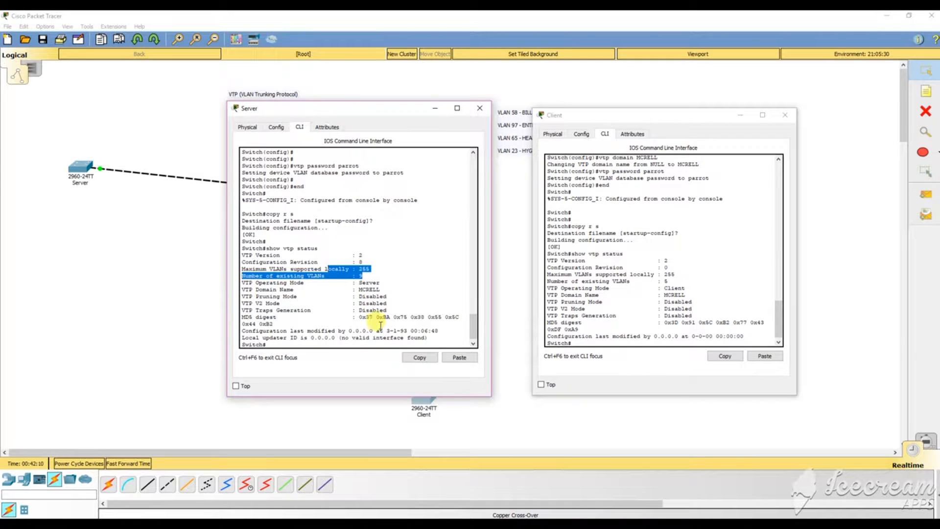
{"action": "left_click", "coordinate": [374, 272]}
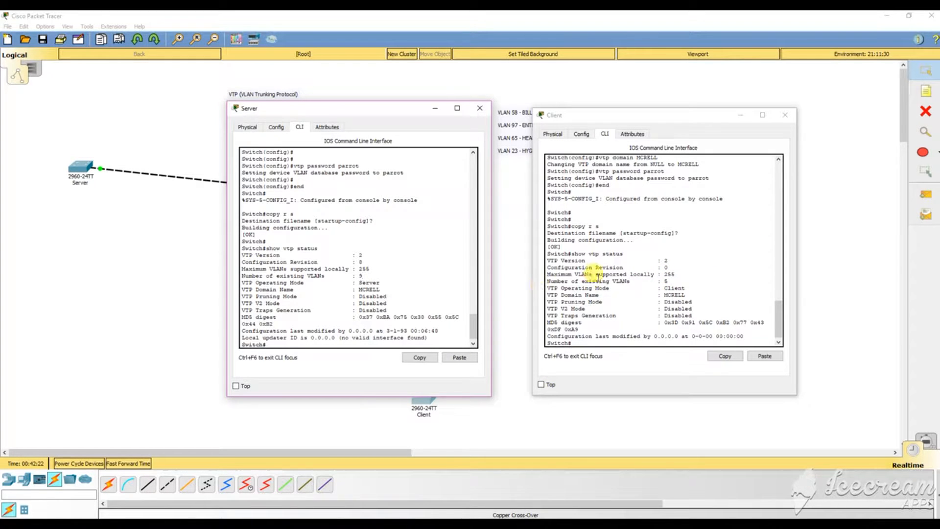
{"action": "left_click", "coordinate": [664, 280]}
{"action": "mouse_move", "coordinate": [665, 281]}
{"action": "left_mouse_down"}
{"action": "mouse_move", "coordinate": [648, 282]}
{"action": "mouse_move", "coordinate": [665, 280]}
{"action": "left_mouse_up"}
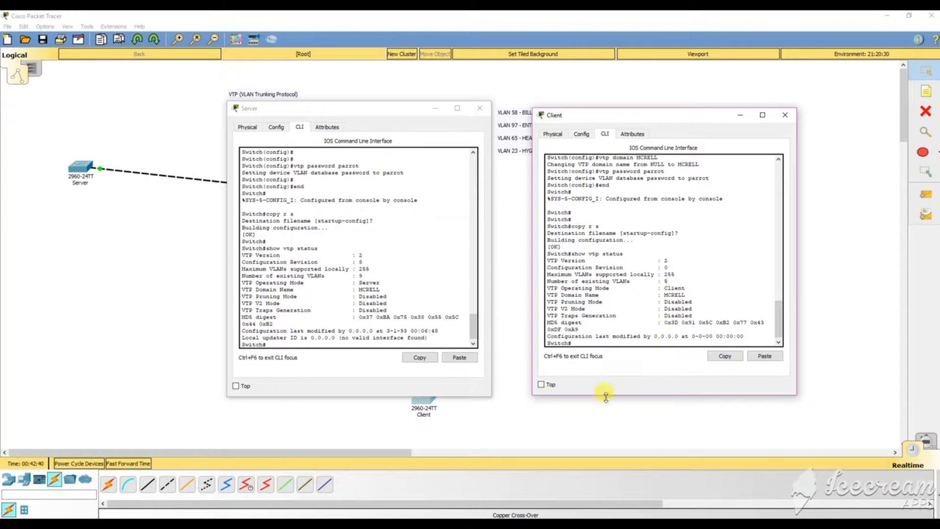
{"action": "left_click", "coordinate": [354, 339]}
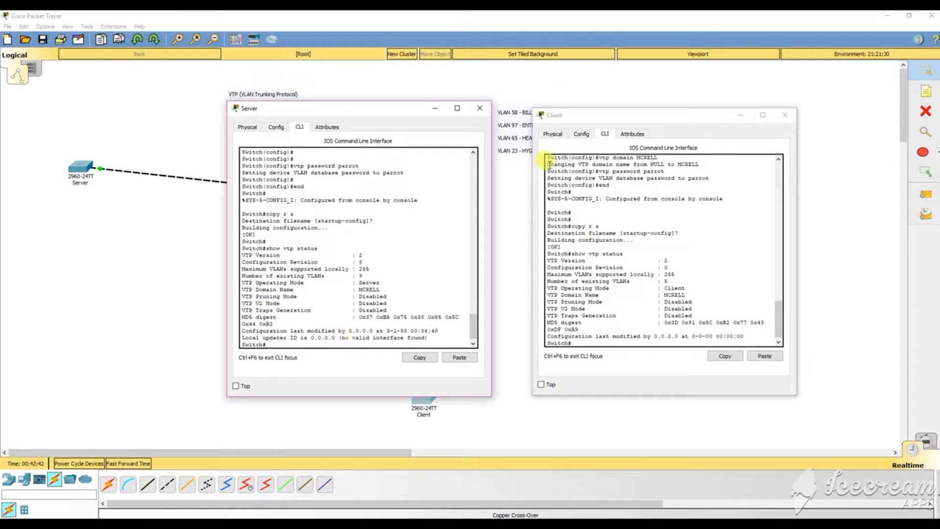
{"action": "left_click", "coordinate": [479, 108]}
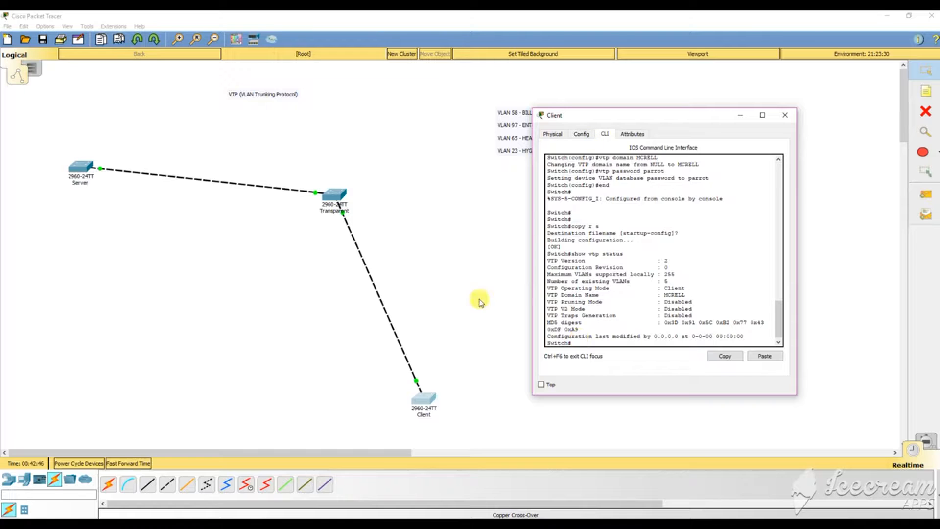
Run show vlan on the Server and review VLANs 23 HYGEINE, 58 BILLS, 65 HEALTH, 97 ENTERTAINMENT.
{"action": "left_click", "coordinate": [80, 171]}
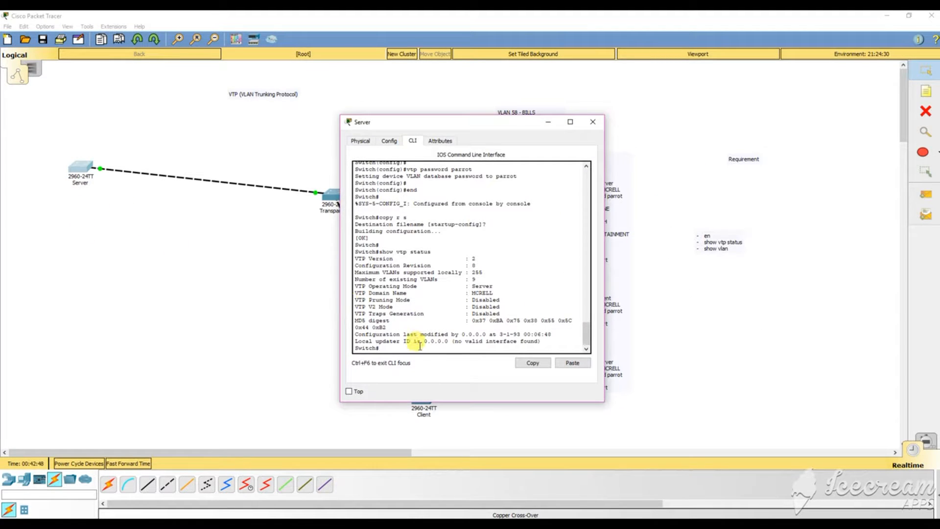
{"action": "type", "text": "show vlan"}
{"action": "key", "text": "Return"}
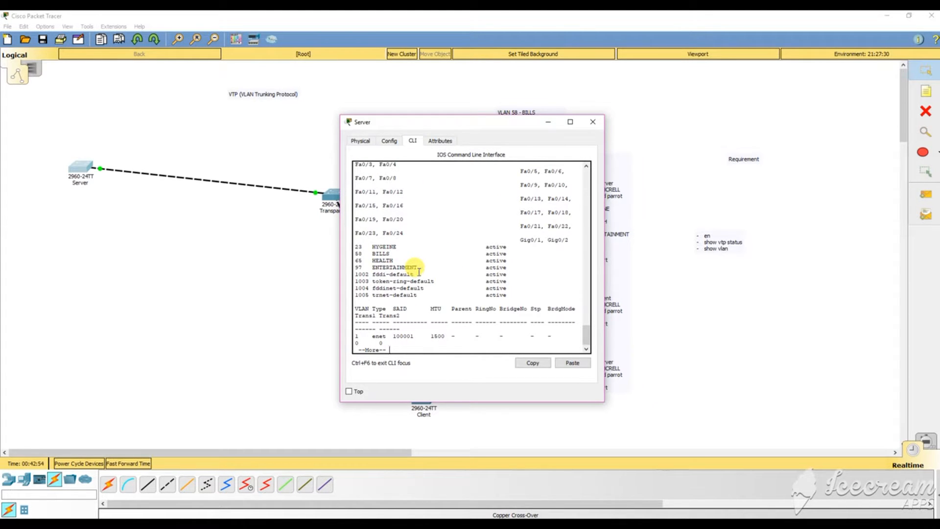
{"action": "scroll", "coordinate": [419, 270], "scroll_direction": "up", "scroll_amount": 2}
{"action": "left_click_drag", "start_coordinate": [372, 216], "coordinate": [398, 217]}
{"action": "scroll", "coordinate": [410, 230], "scroll_direction": "down", "scroll_amount": 2}
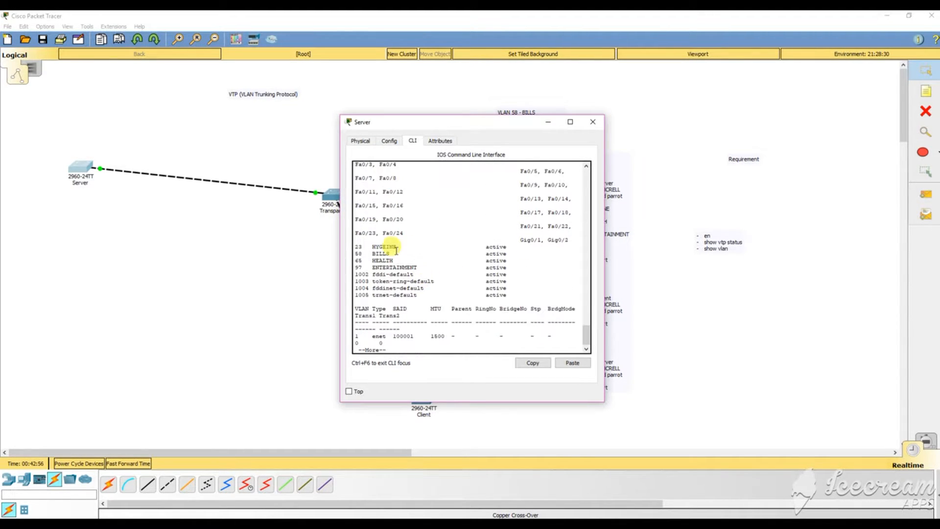
{"action": "left_click_drag", "start_coordinate": [422, 121], "coordinate": [231, 113]}
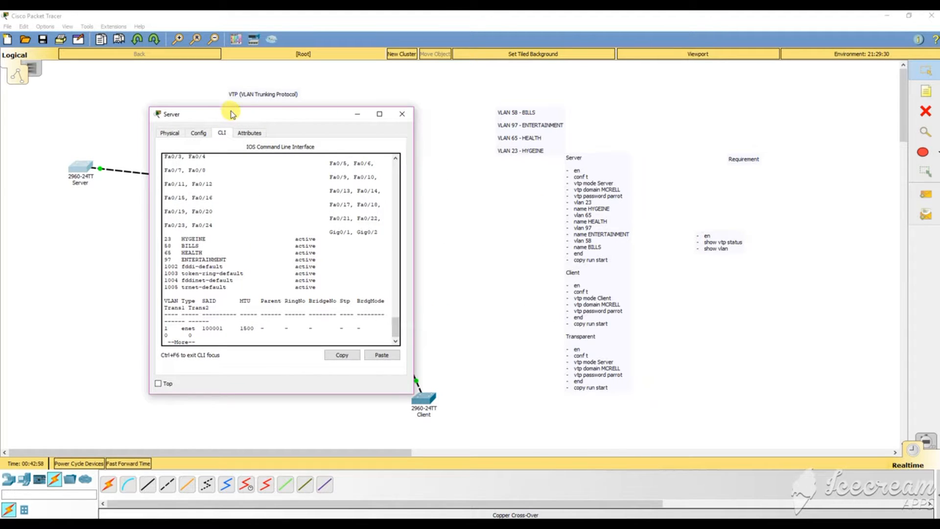
{"action": "left_click_drag", "start_coordinate": [199, 246], "coordinate": [175, 239]}
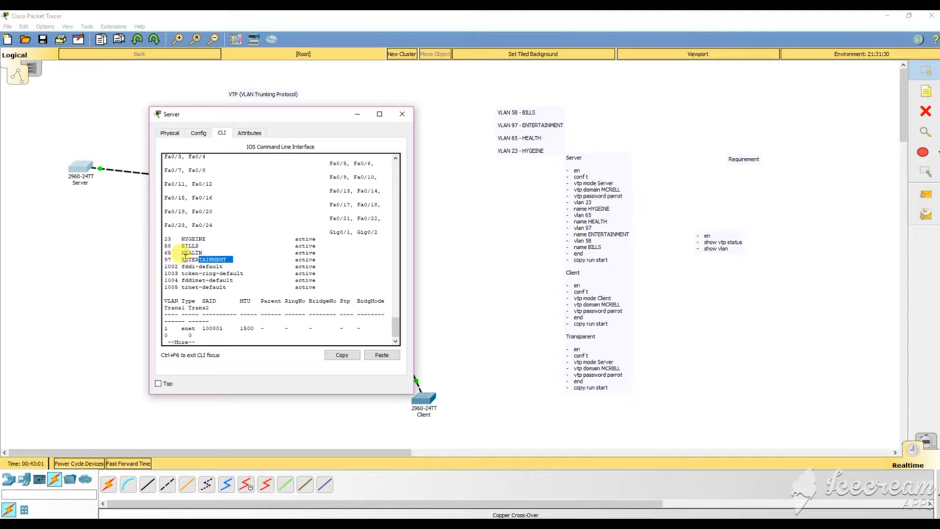
{"action": "left_click_drag", "start_coordinate": [168, 260], "coordinate": [231, 260]}
{"action": "left_click", "coordinate": [402, 113]}
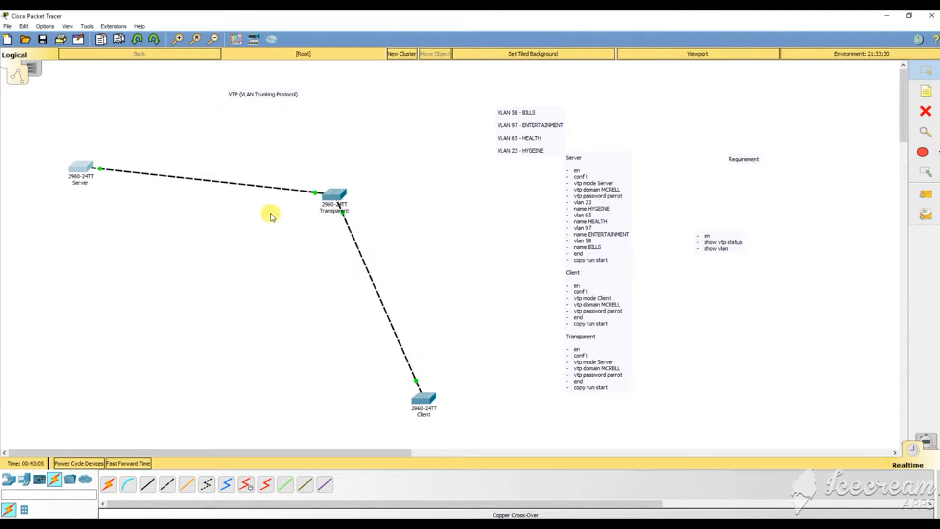
Open the Transparent switch's CLI and move its console aside to reveal the notes.
{"action": "left_click", "coordinate": [334, 194]}
{"action": "left_click_drag", "start_coordinate": [496, 128], "coordinate": [660, 100]}
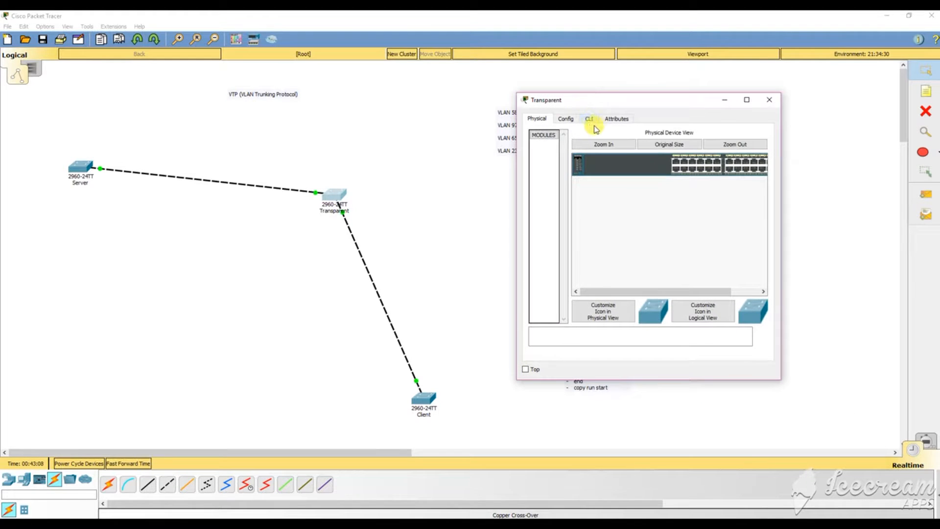
{"action": "left_click", "coordinate": [582, 116]}
{"action": "left_click_drag", "start_coordinate": [577, 98], "coordinate": [188, 130]}
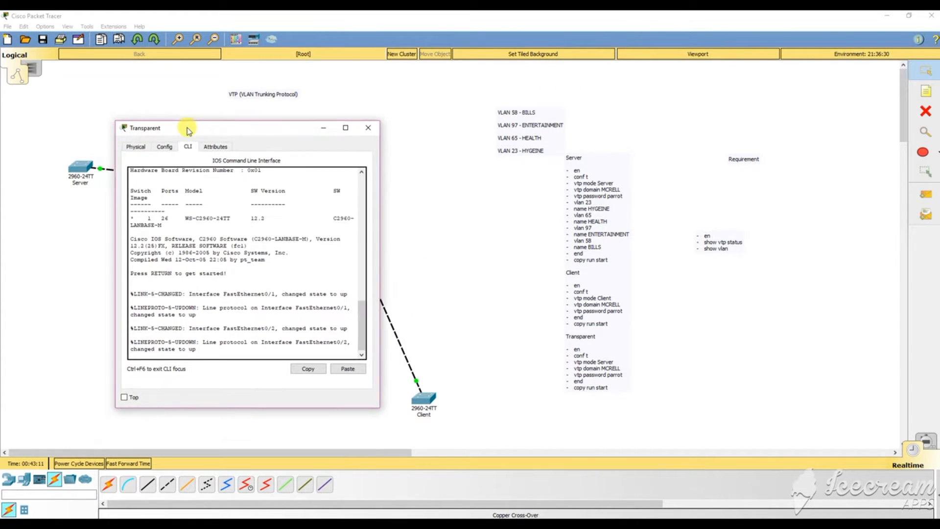
Enter global configuration mode with en and conf t, then begin editing the command notes.
{"action": "left_click", "coordinate": [177, 292]}
{"action": "key", "text": "Return"}
{"action": "key", "text": "Return"}
{"action": "key", "text": "Return"}
{"action": "key", "text": "Return"}
{"action": "key", "text": "Return"}
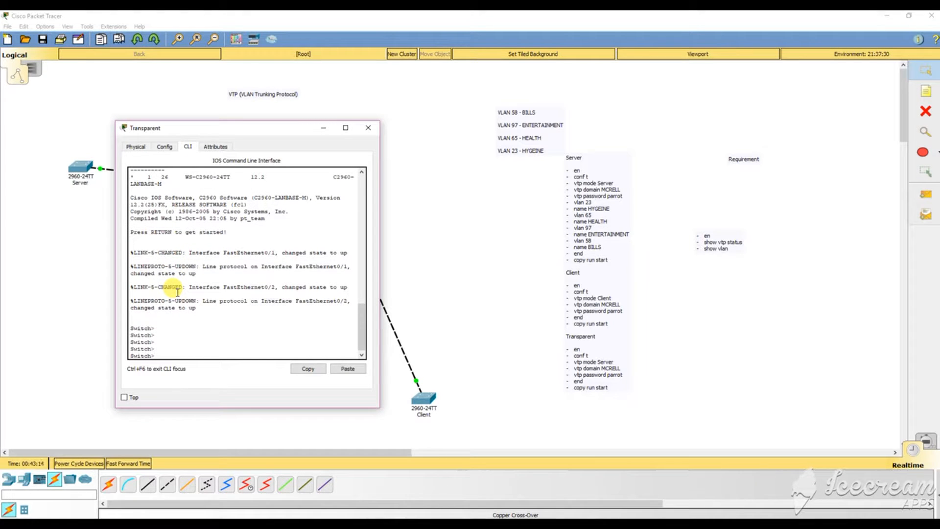
{"action": "type", "text": "en"}
{"action": "key", "text": "Return"}
{"action": "type", "text": "conf t"}
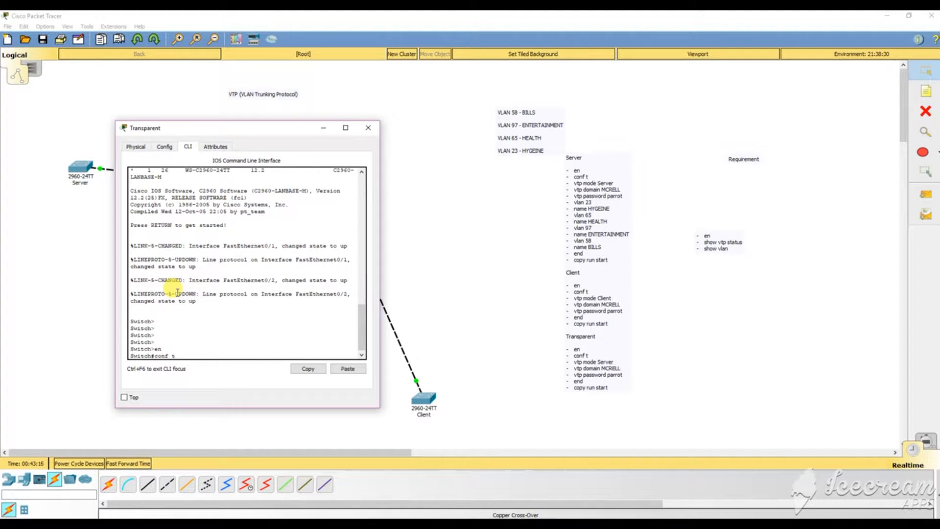
{"action": "key", "text": "Return"}
{"action": "type", "text": "vtp"}
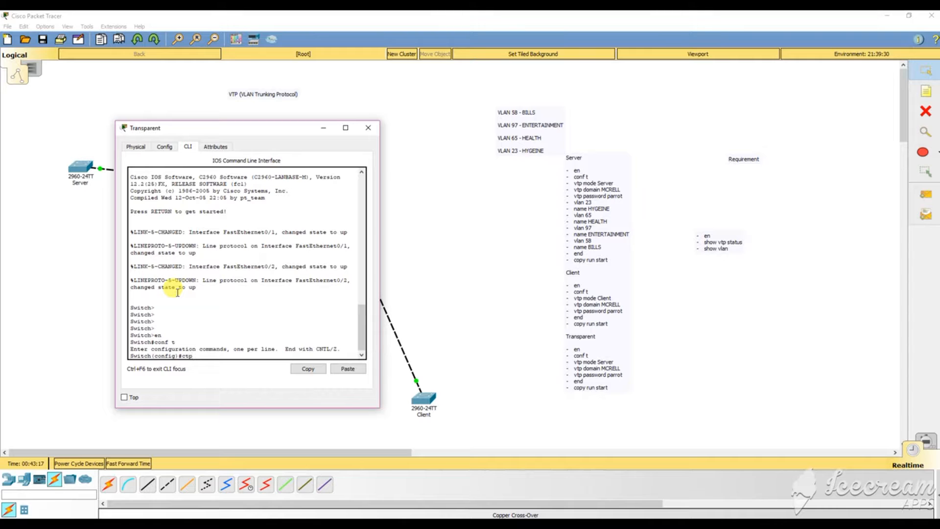
{"action": "type", "text": " mode"}
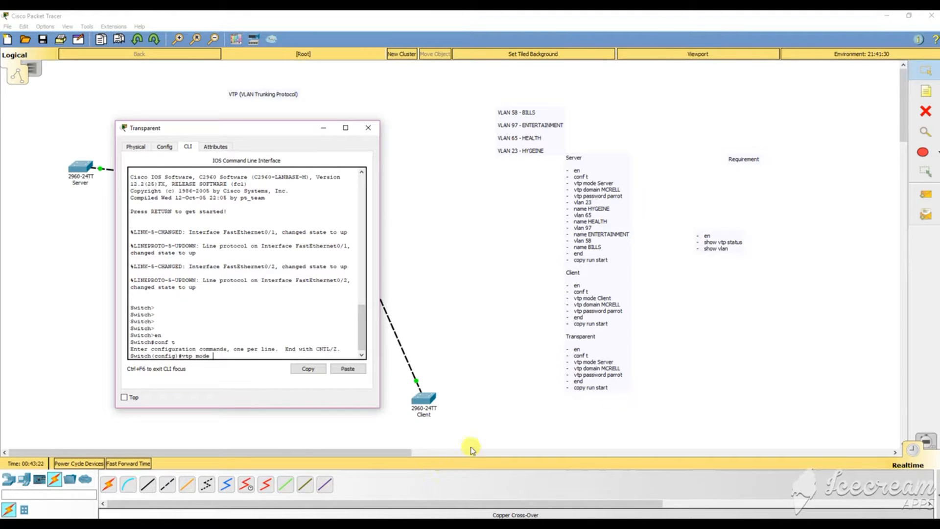
{"action": "left_click", "coordinate": [617, 363]}
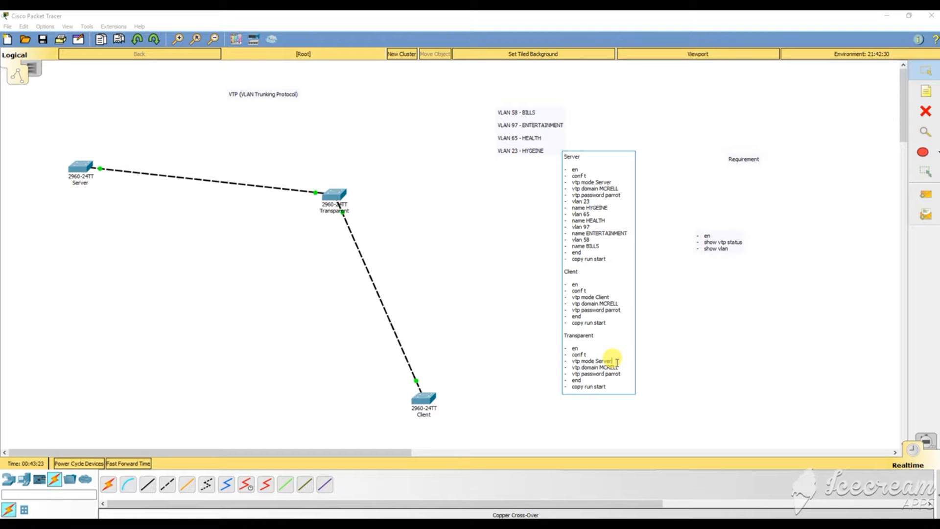
Replace 'Server' with 'Transparent' in the Transparent section's vtp mode line of the notes.
{"action": "key", "text": "BackSpace"}
{"action": "key", "text": "BackSpace"}
{"action": "key", "text": "BackSpace"}
{"action": "key", "text": "BackSpace"}
{"action": "key", "text": "BackSpace"}
{"action": "type", "text": "Tran"}
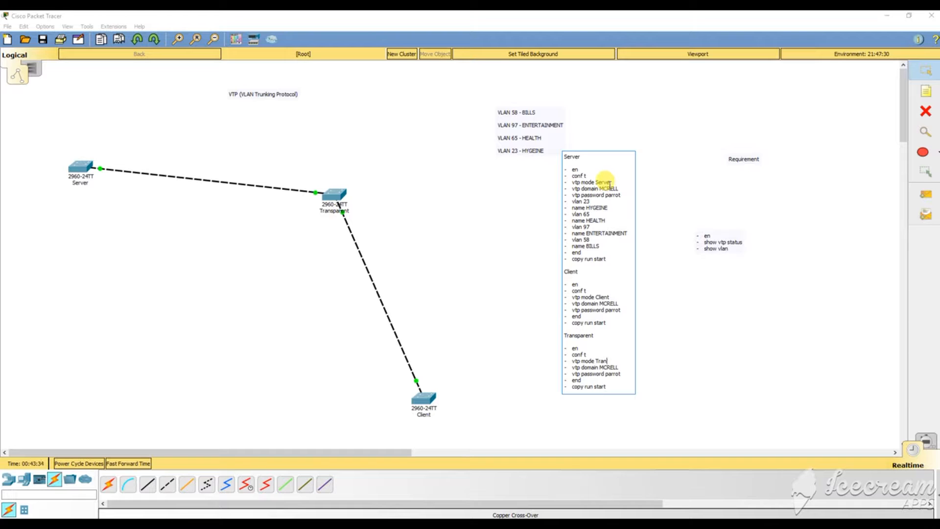
{"action": "left_click_drag", "start_coordinate": [611, 182], "coordinate": [573, 175]}
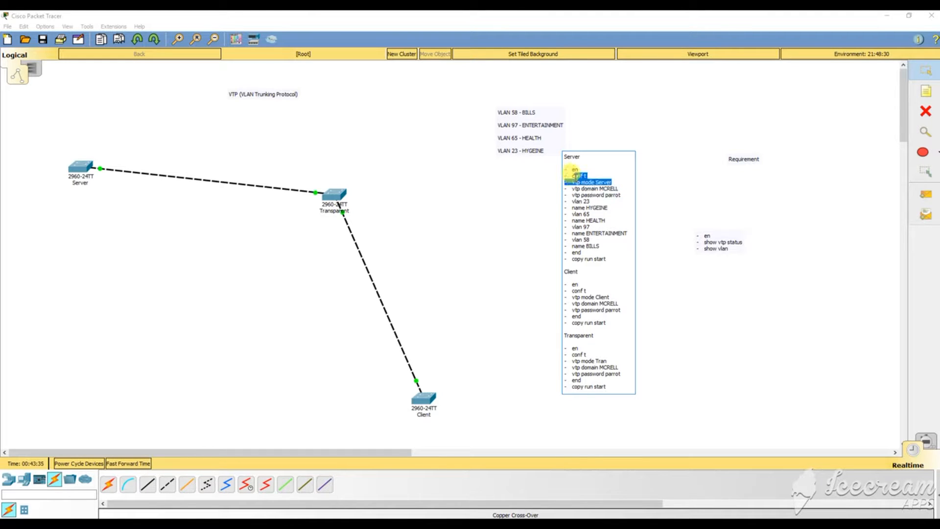
{"action": "left_click", "coordinate": [612, 386]}
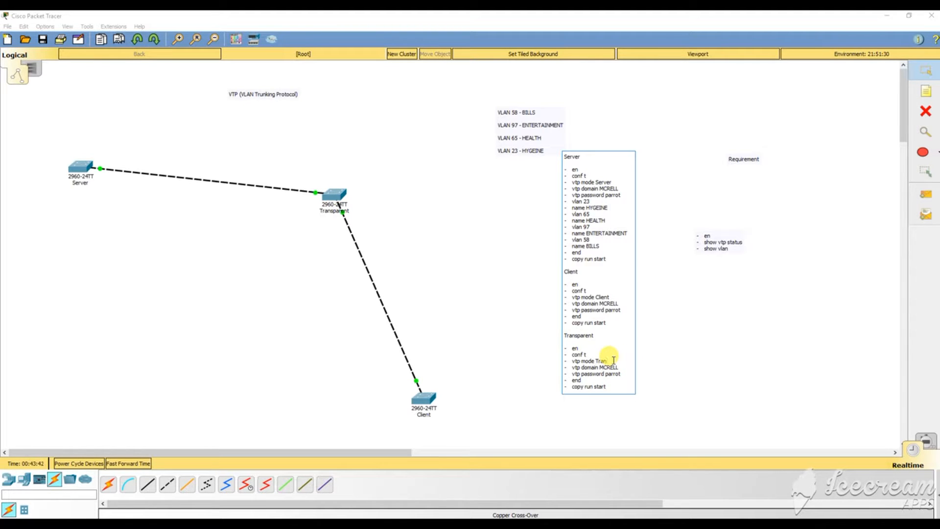
{"action": "type", "text": "sparent"}
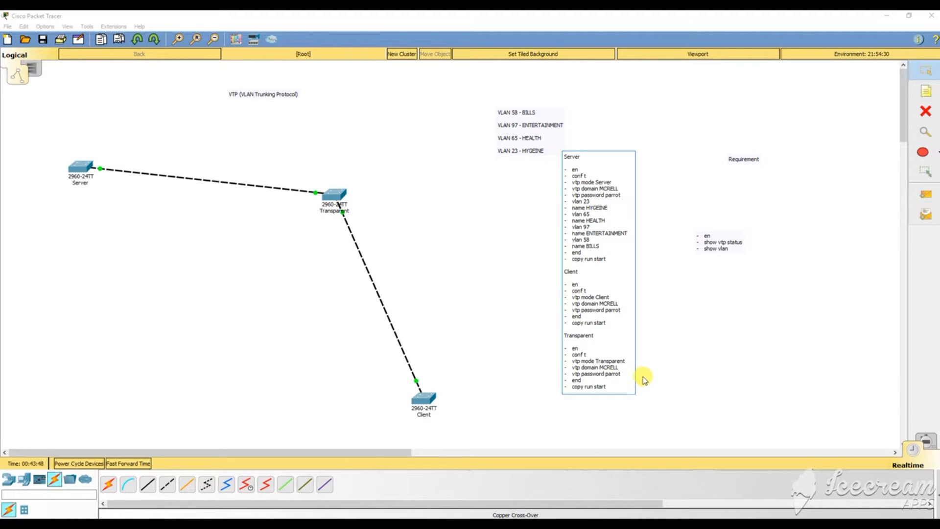
{"action": "left_click", "coordinate": [438, 358]}
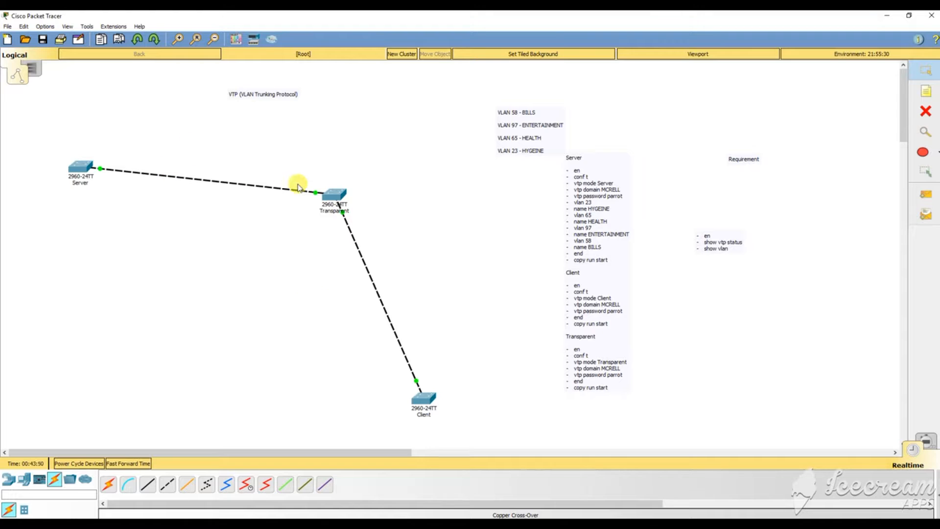
Set the Transparent switch to VTP transparent mode in domain MCRELL and set its VTP password.
{"action": "left_click", "coordinate": [335, 196]}
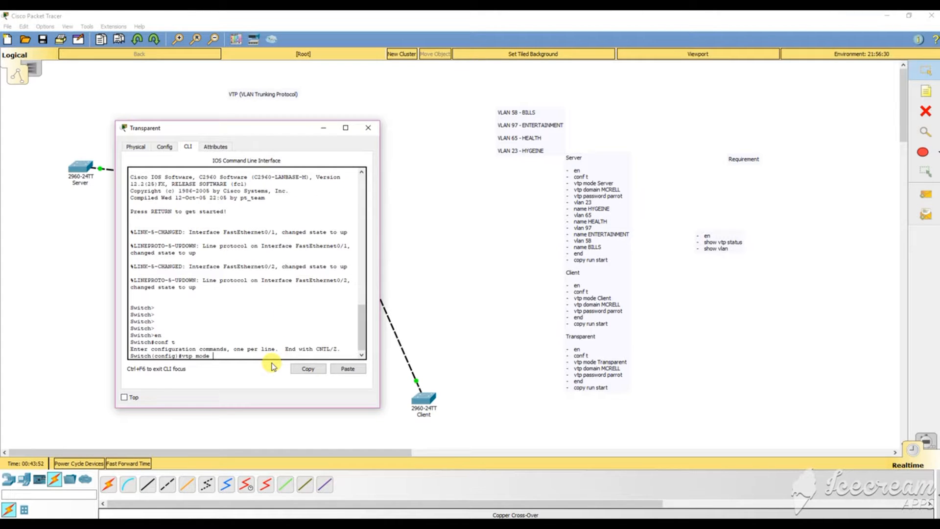
{"action": "type", "text": "tr"}
{"action": "key", "text": "Tab"}
{"action": "key", "text": "Return"}
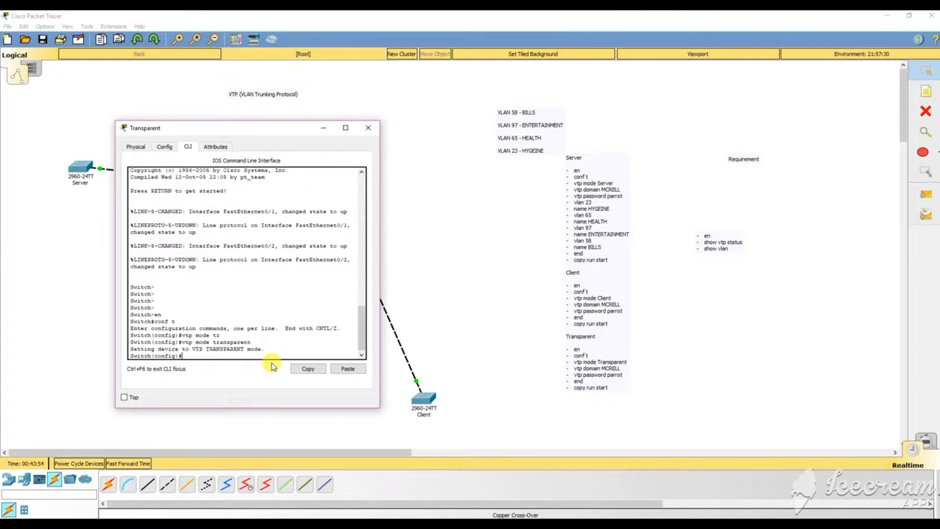
{"action": "type", "text": "vtp domain MCRELL"}
{"action": "key", "text": "Return"}
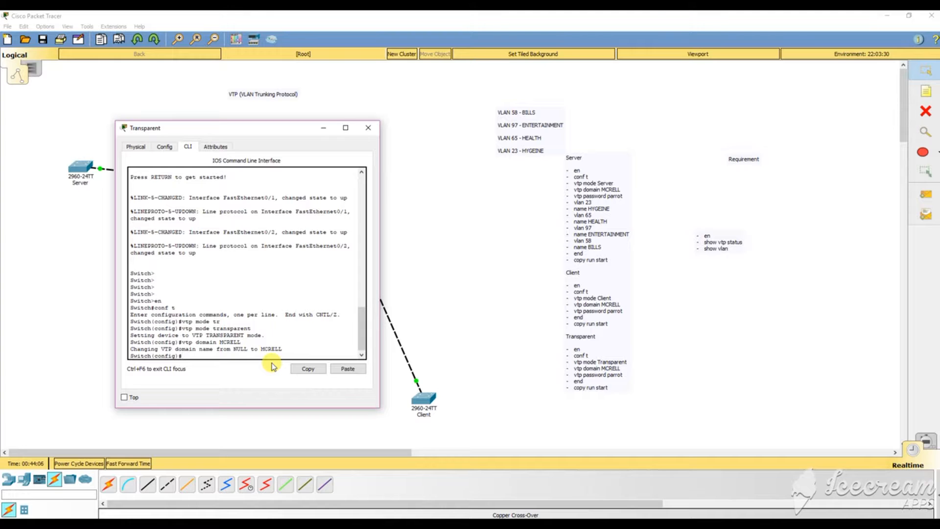
{"action": "type", "text": "vtp password parrot"}
{"action": "key", "text": "Return"}
Exit configuration mode and save the running configuration to startup-config with copy r s.
{"action": "type", "text": "en"}
{"action": "key", "text": "Return"}
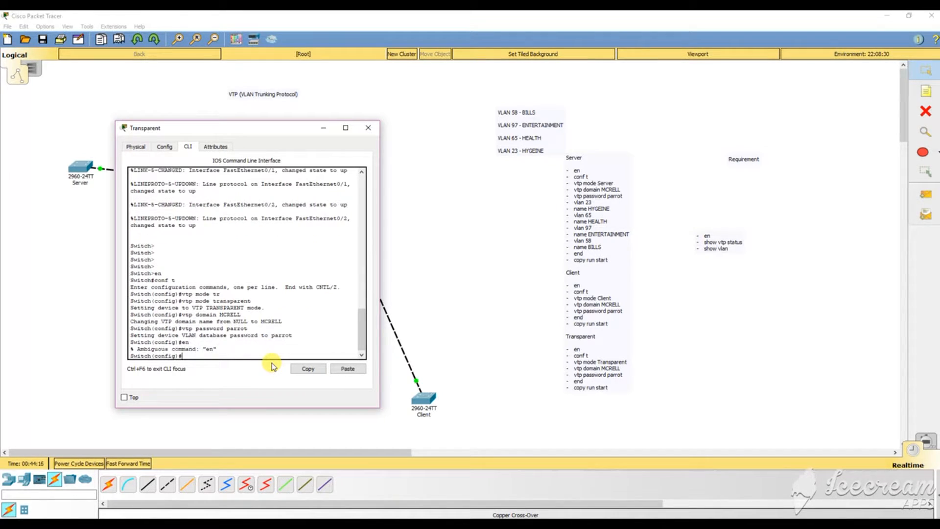
{"action": "type", "text": "end"}
{"action": "key", "text": "Return"}
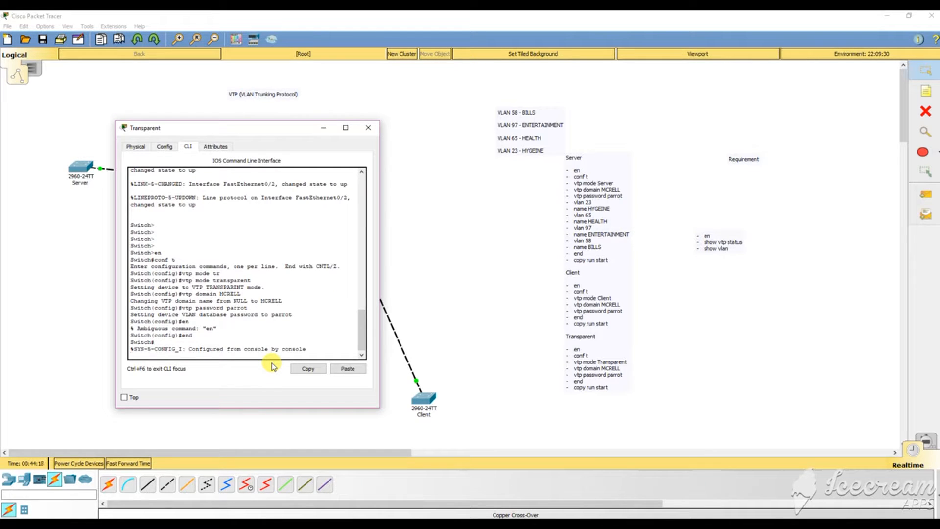
{"action": "key", "text": "Return"}
{"action": "type", "text": "copy"}
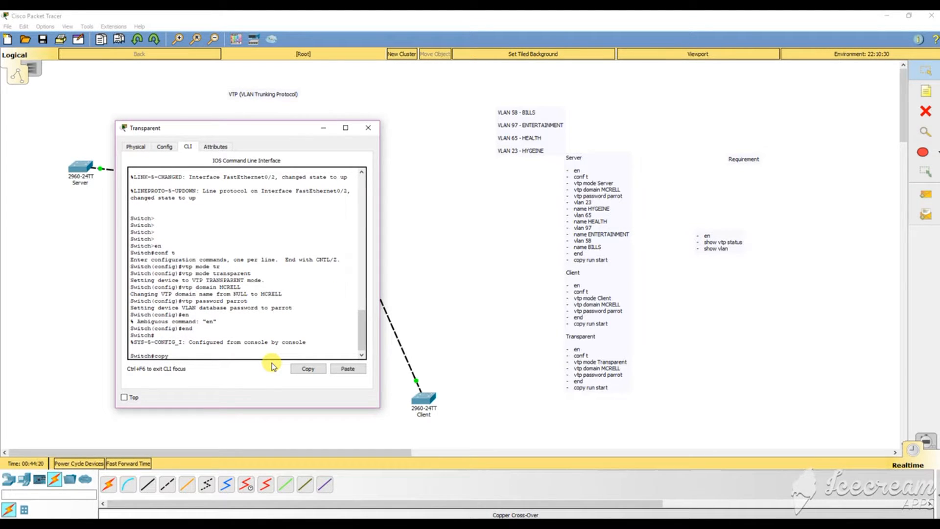
{"action": "type", "text": " r s"}
{"action": "key", "text": "Return"}
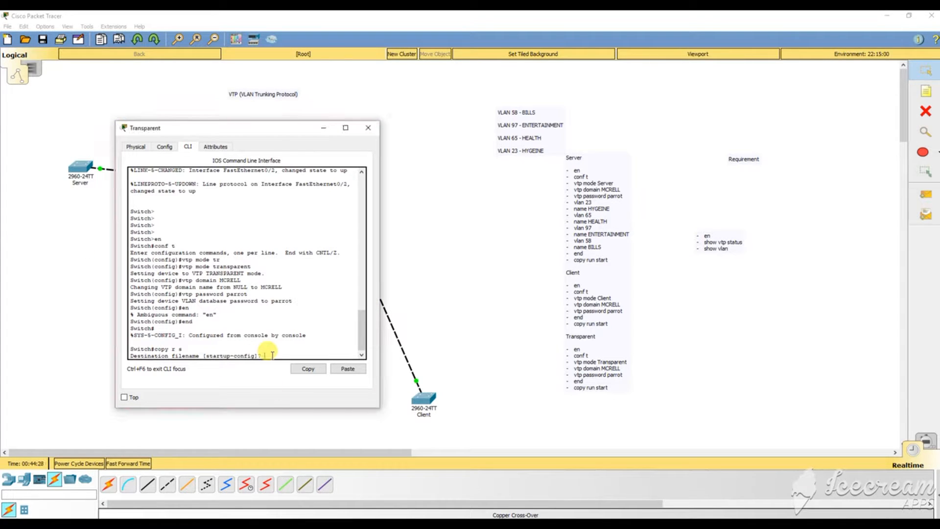
{"action": "key", "text": "Return"}
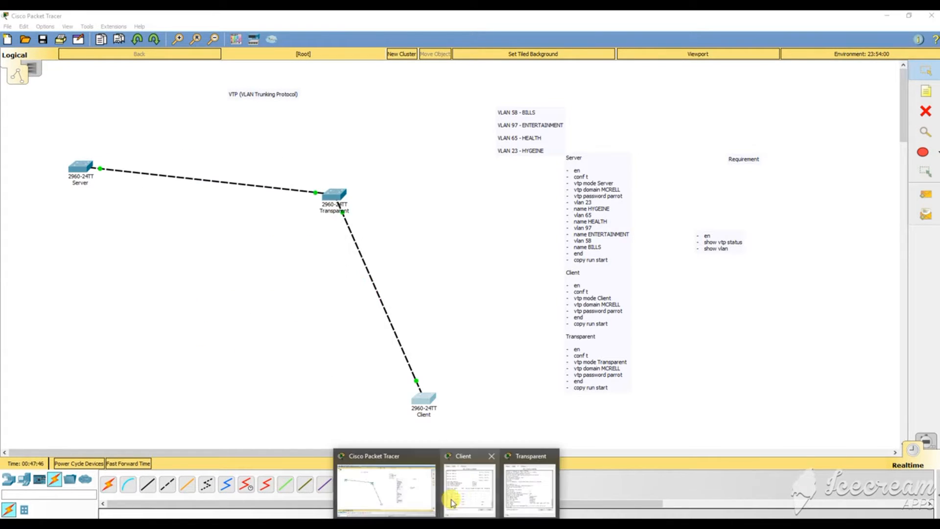
{"action": "left_click", "coordinate": [538, 487]}
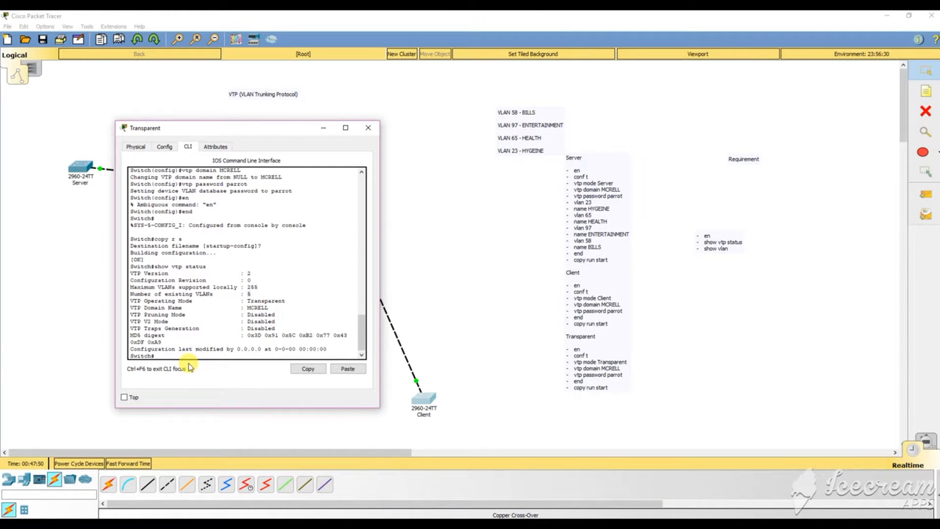
Run show vtp status and highlight domain MCRELL, Transparent mode and 5 existing VLANs.
{"action": "type", "text": "vtp "}
{"action": "type", "text": "sh"}
{"action": "key", "text": "BackSpace"}
{"action": "key", "text": "BackSpace"}
{"action": "key", "text": "BackSpace"}
{"action": "key", "text": "BackSpace"}
{"action": "key", "text": "BackSpace"}
{"action": "type", "text": "show vtp stat"}
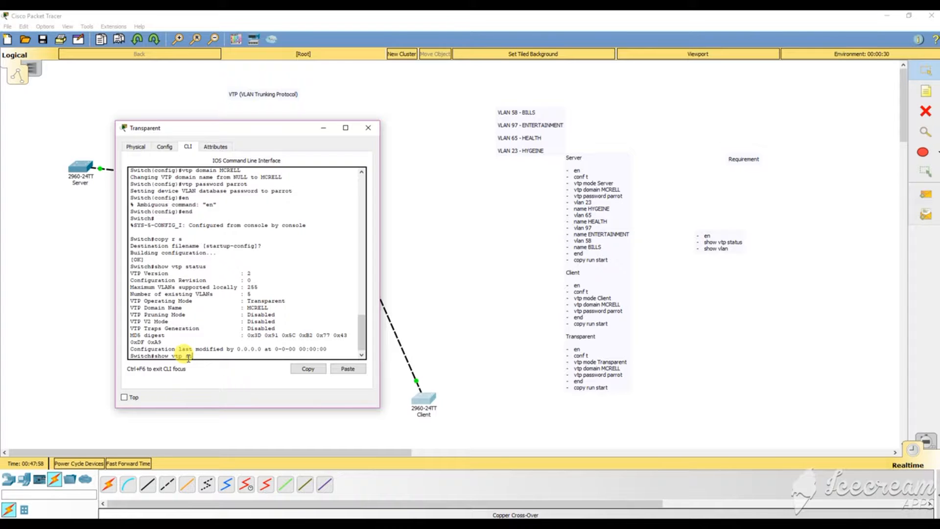
{"action": "type", "text": "us"}
{"action": "key", "text": "Return"}
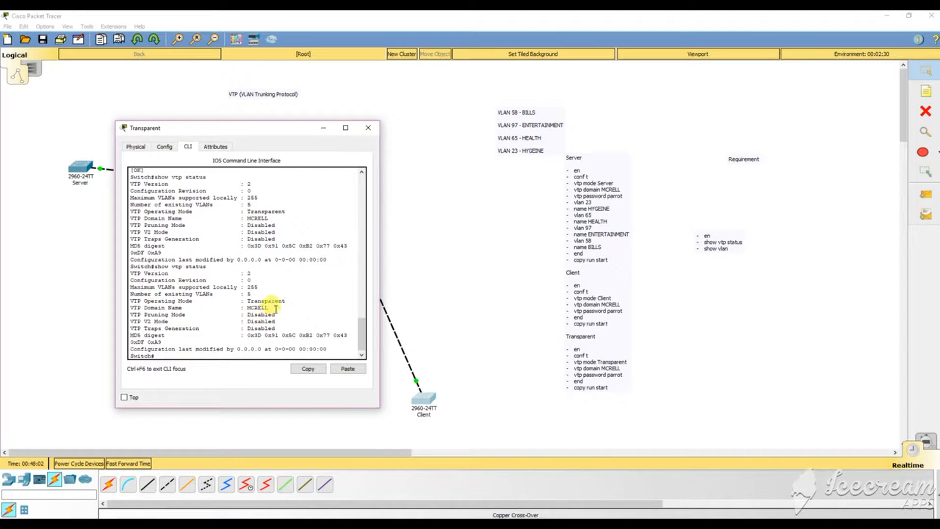
{"action": "left_click_drag", "start_coordinate": [268, 307], "coordinate": [249, 307]}
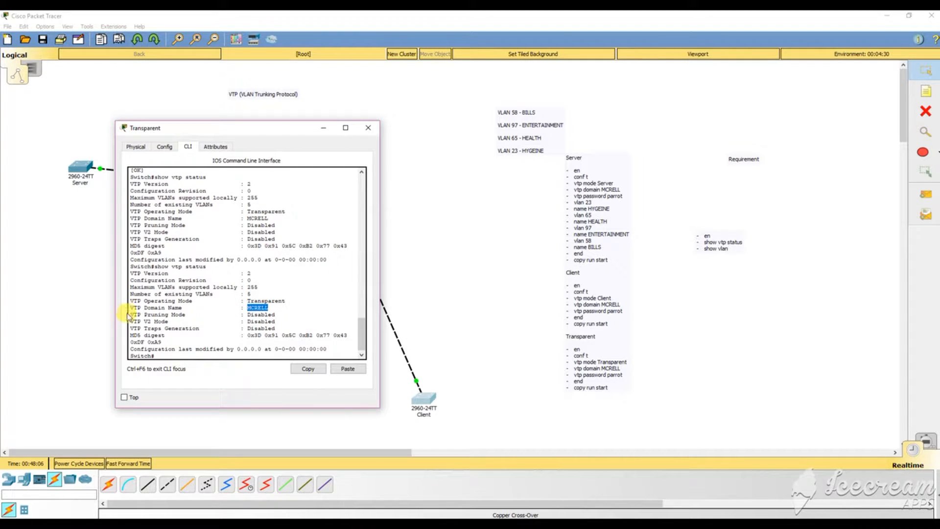
{"action": "left_click_drag", "start_coordinate": [246, 301], "coordinate": [293, 300]}
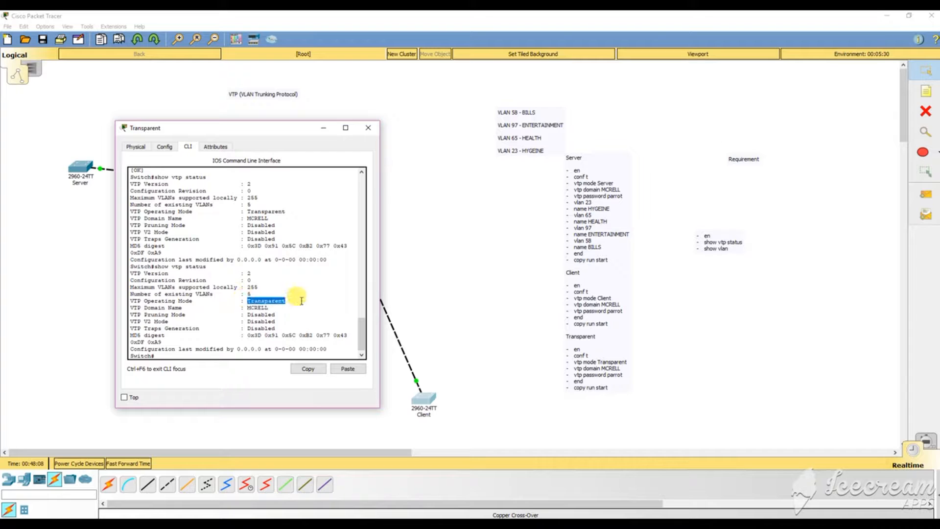
{"action": "double_click", "coordinate": [247, 294]}
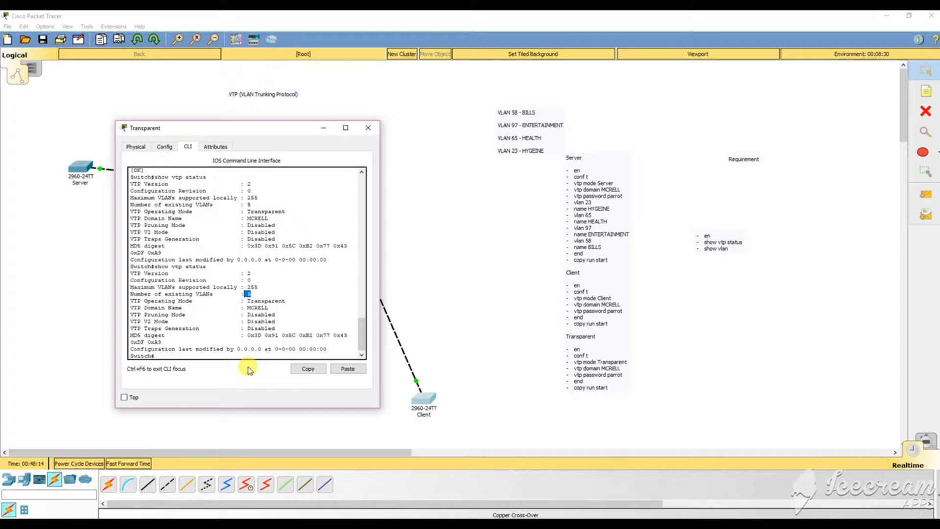
Switch to the Client switch's console and review its VLAN list with show vlan.
{"action": "left_click", "coordinate": [323, 133]}
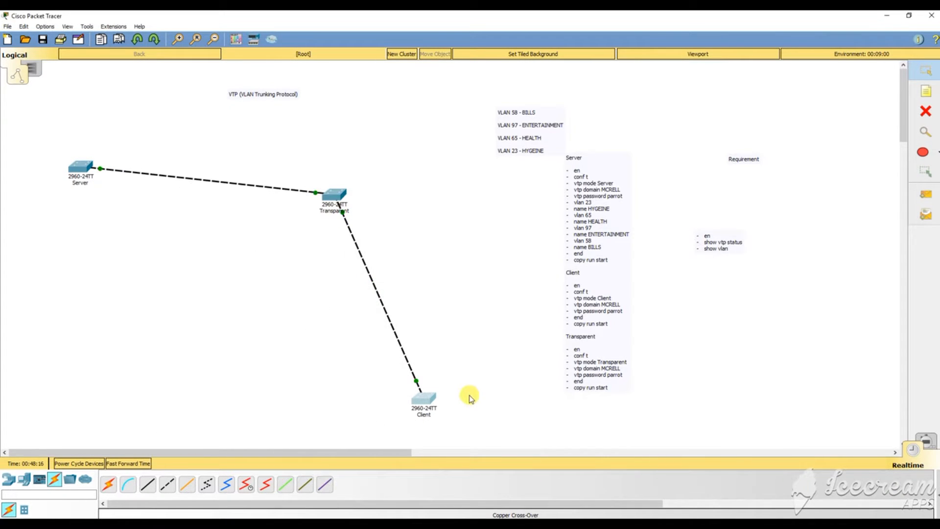
{"action": "left_click", "coordinate": [422, 399]}
{"action": "left_click", "coordinate": [585, 329]}
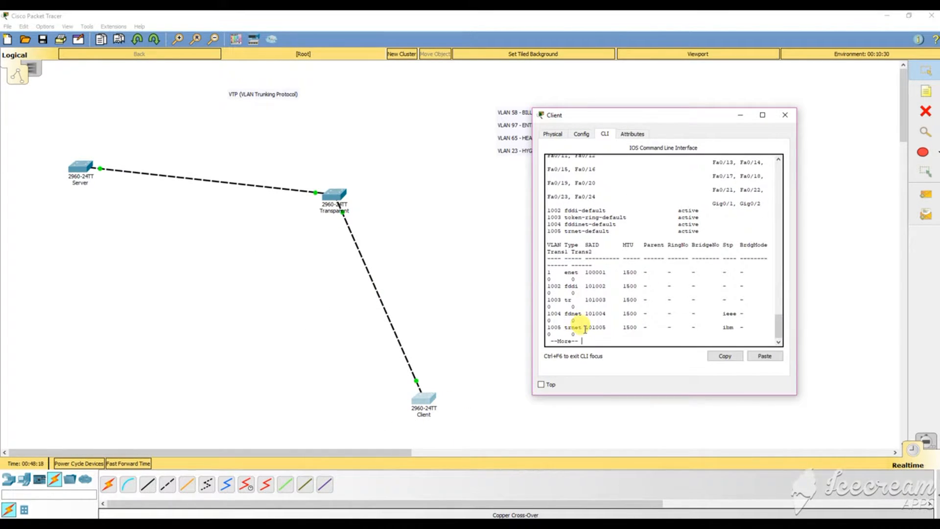
{"action": "key", "text": "space"}
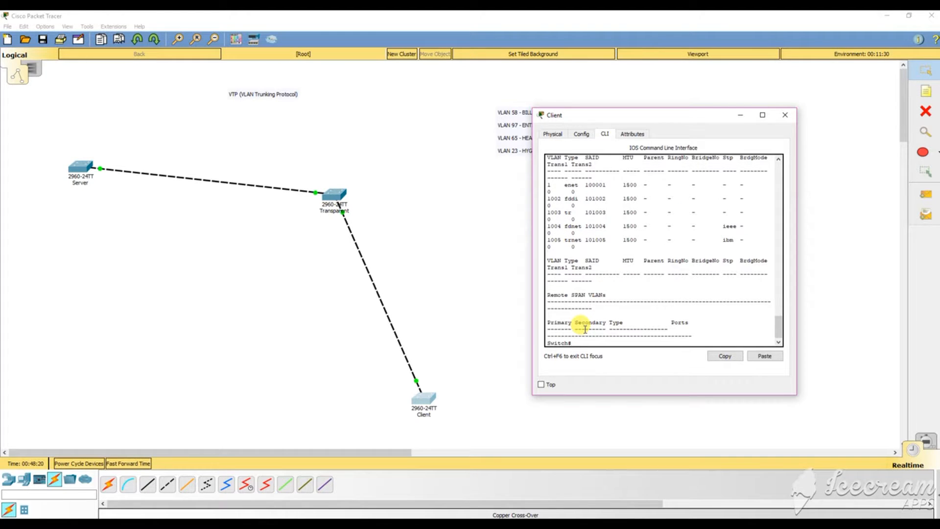
{"action": "type", "text": "en"}
{"action": "key", "text": "BackSpace"}
{"action": "type", "text": "show vlan"}
{"action": "key", "text": "Return"}
{"action": "scroll", "coordinate": [585, 329], "scroll_direction": "up", "scroll_amount": 1}
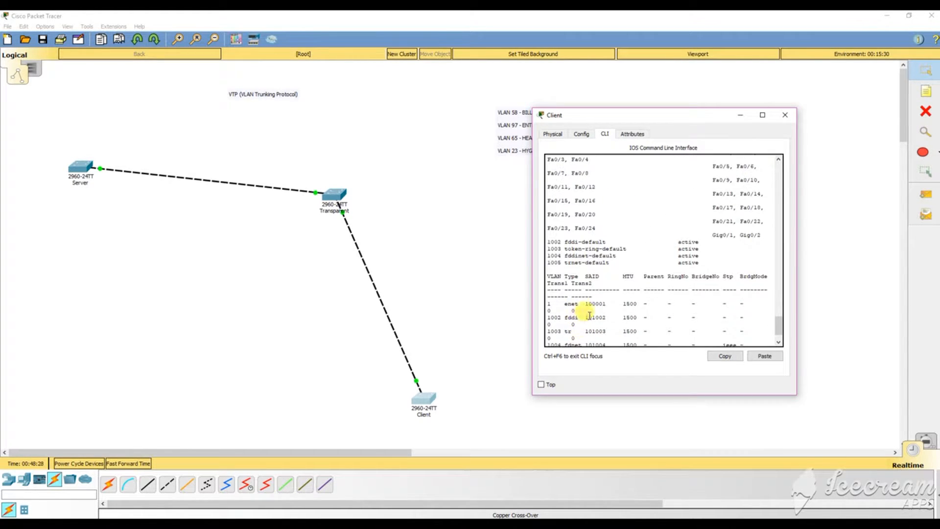
{"action": "scroll", "coordinate": [632, 270], "scroll_direction": "up", "scroll_amount": 5}
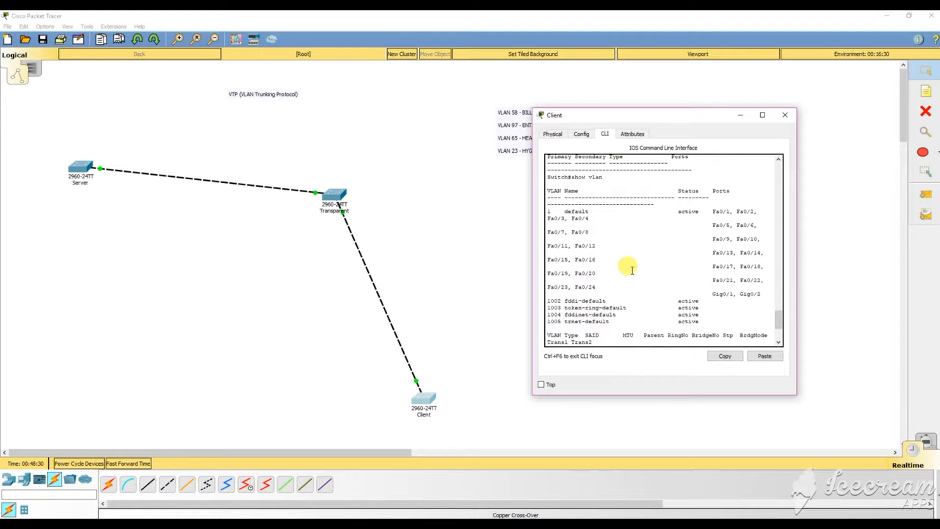
{"action": "scroll", "coordinate": [631, 267], "scroll_direction": "down", "scroll_amount": 6}
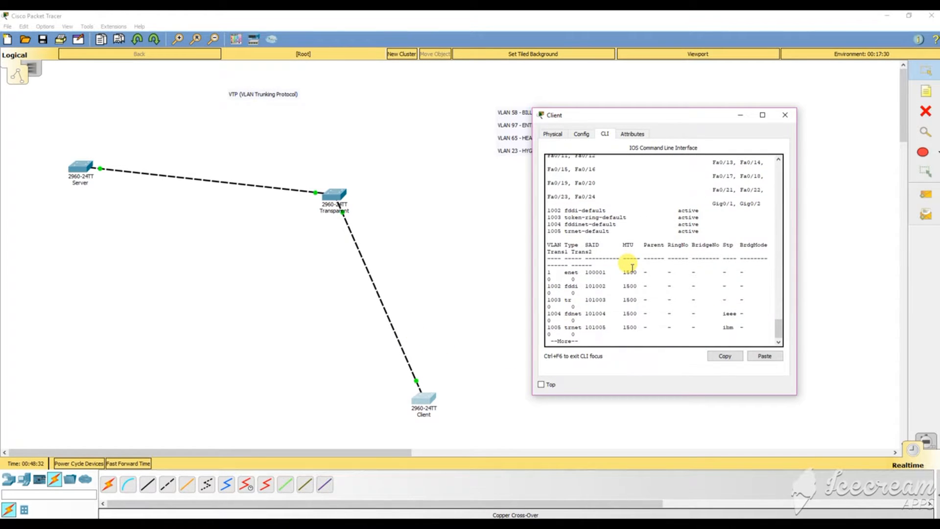
{"action": "scroll", "coordinate": [630, 268], "scroll_direction": "up", "scroll_amount": 4}
{"action": "scroll", "coordinate": [630, 268], "scroll_direction": "up", "scroll_amount": 3}
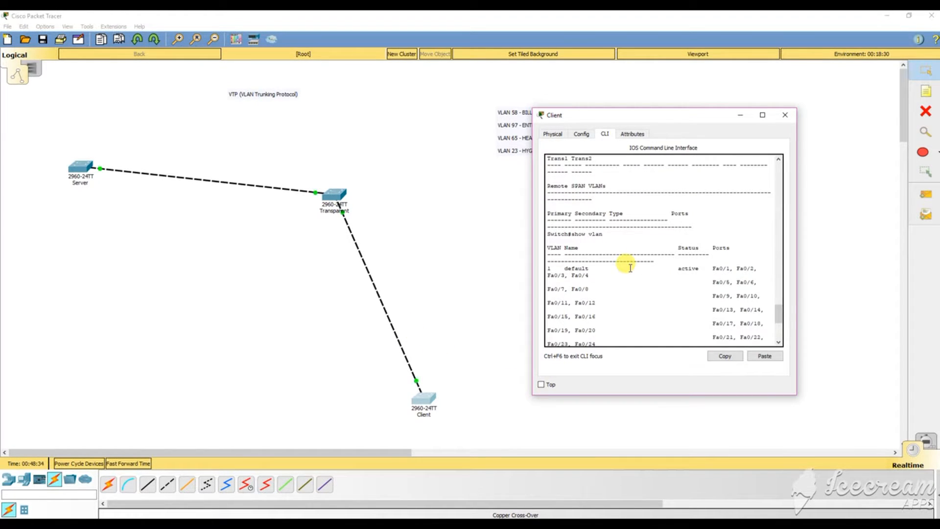
{"action": "scroll", "coordinate": [628, 281], "scroll_direction": "down", "scroll_amount": 4}
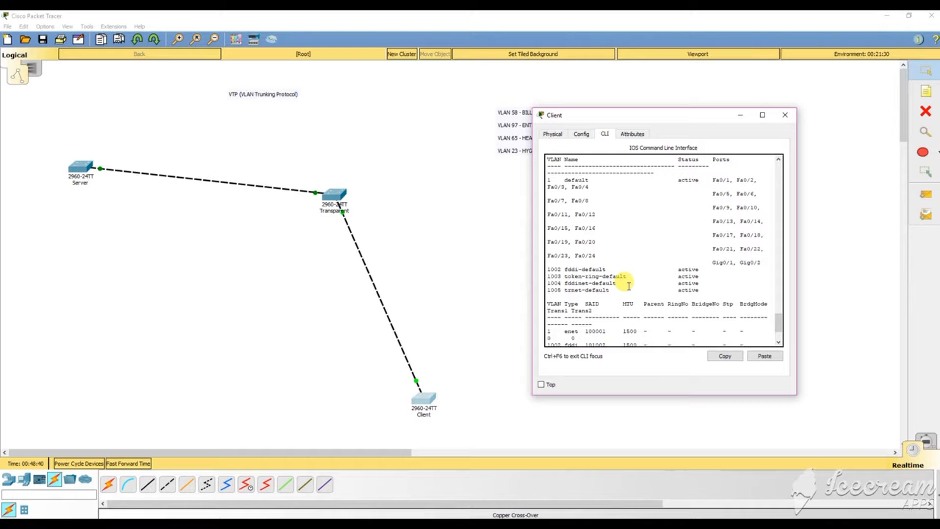
{"action": "scroll", "coordinate": [700, 259], "scroll_direction": "down", "scroll_amount": 3}
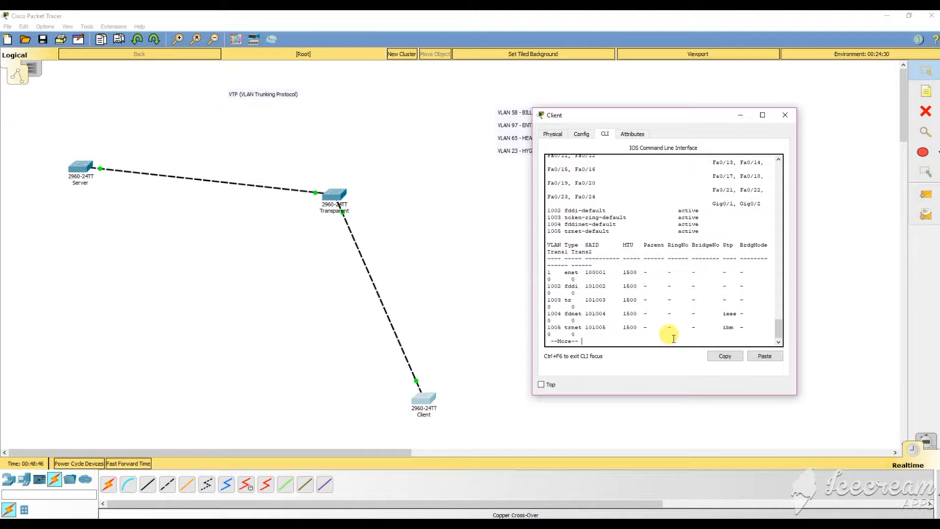
{"action": "key", "text": "space"}
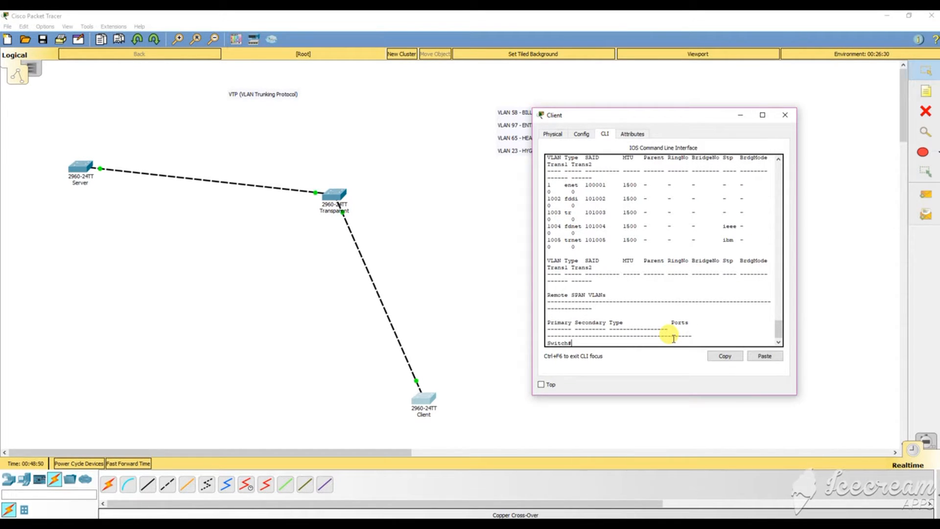
Run show vtp status on the Client, highlighting Client mode and domain MCRELL.
{"action": "type", "text": "show vtp status"}
{"action": "key", "text": "Return"}
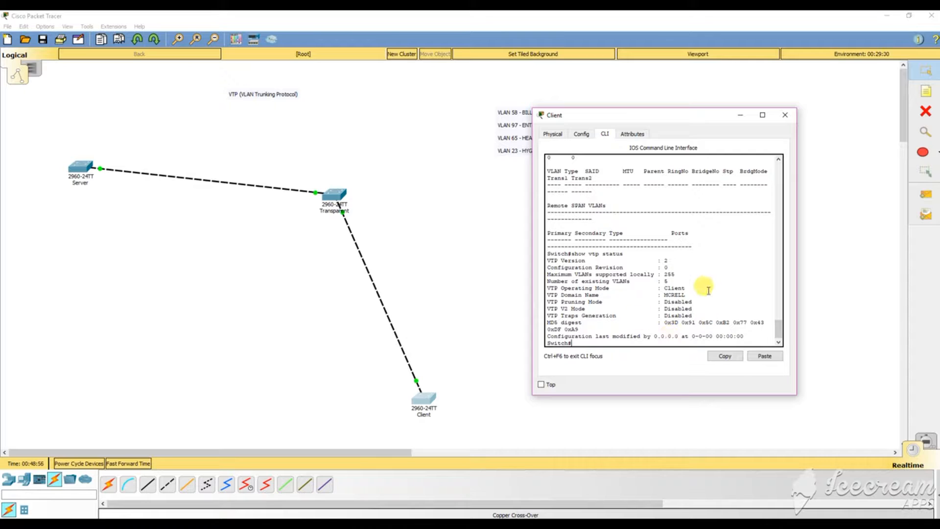
{"action": "left_click_drag", "start_coordinate": [685, 294], "coordinate": [642, 290]}
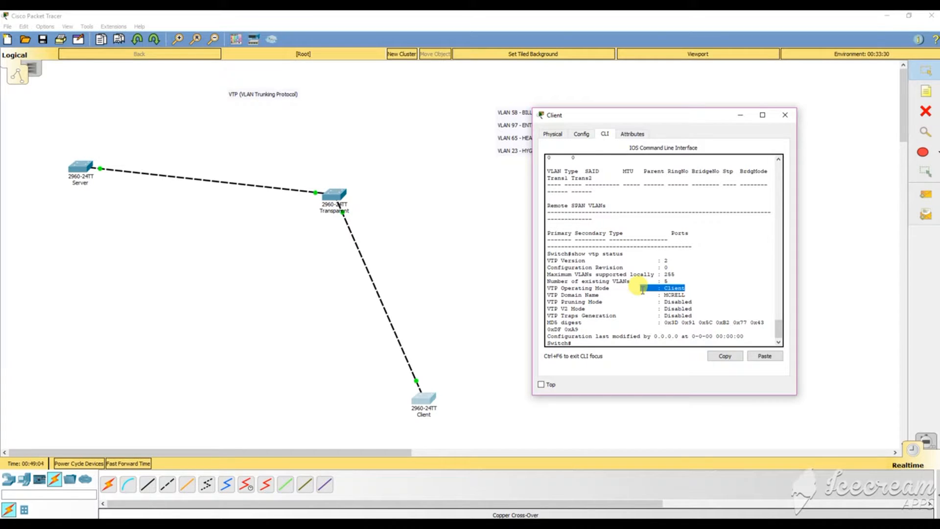
{"action": "left_click_drag", "start_coordinate": [678, 281], "coordinate": [654, 294]}
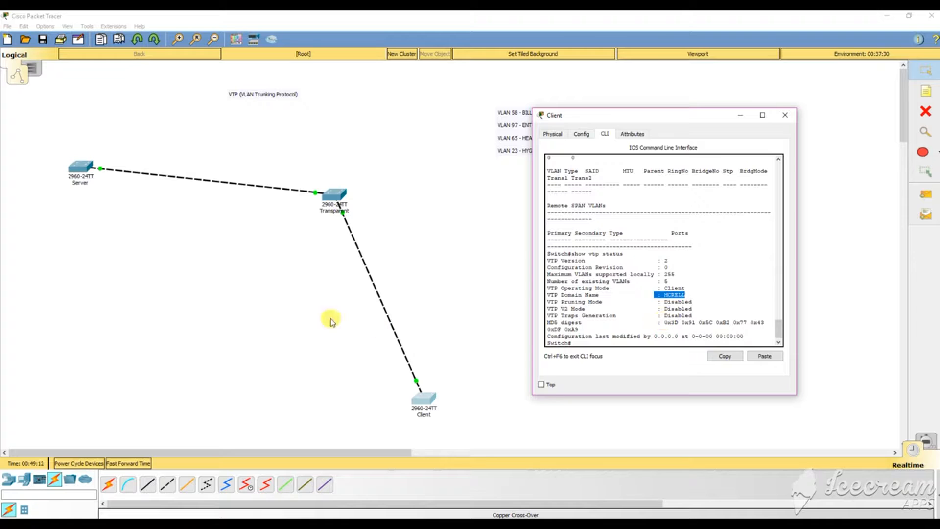
{"action": "left_click", "coordinate": [80, 169]}
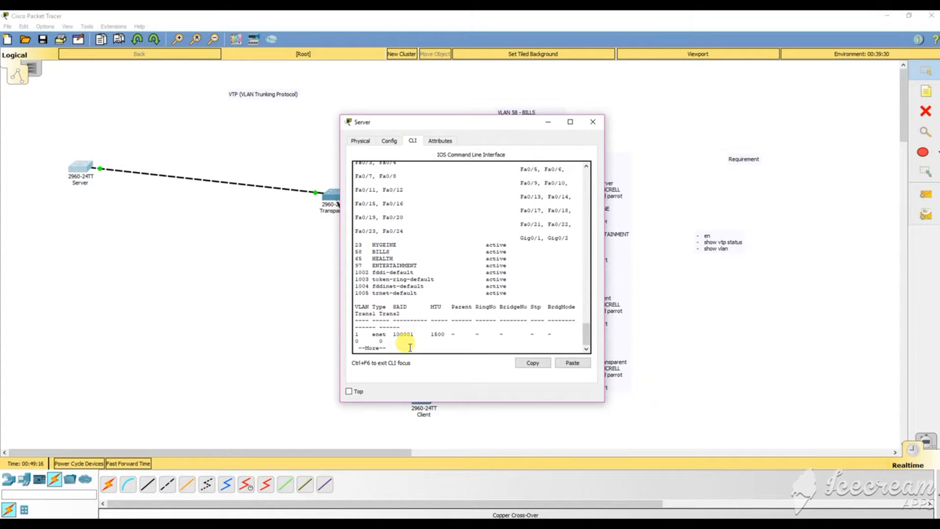
Finish the Server's VLAN listing and enter global configuration mode with en and conf t.
{"action": "key", "text": "space"}
{"action": "key", "text": "Return"}
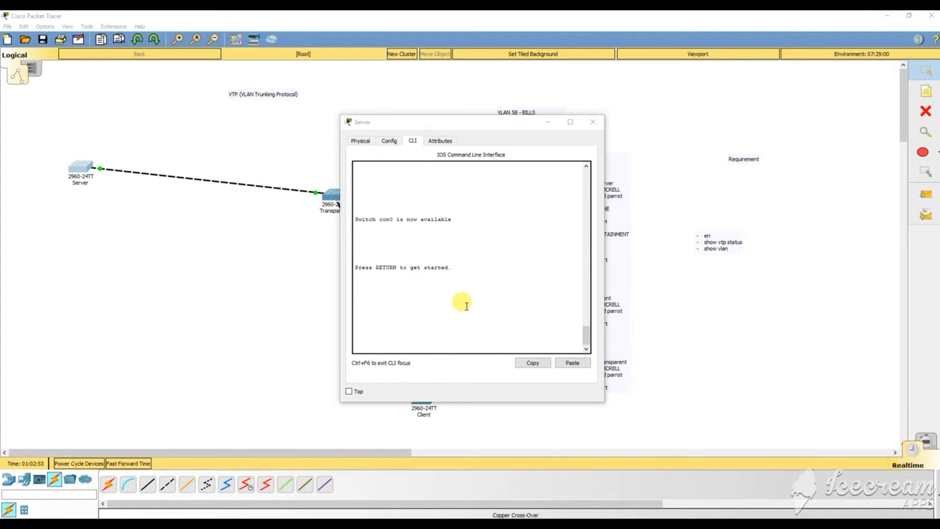
{"action": "left_click", "coordinate": [466, 305]}
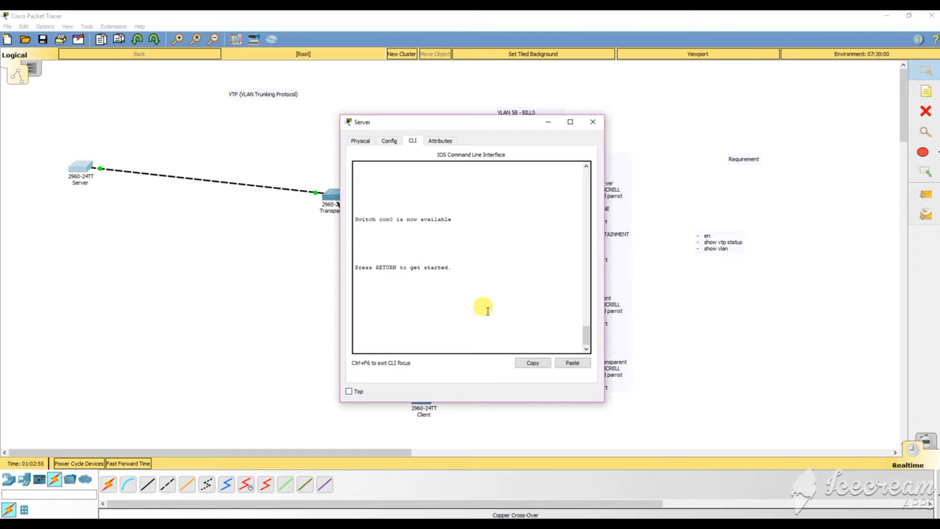
{"action": "key", "text": "Return"}
{"action": "key", "text": "Return"}
{"action": "key", "text": "Return"}
{"action": "key", "text": "Return"}
{"action": "type", "text": "en"}
{"action": "key", "text": "Return"}
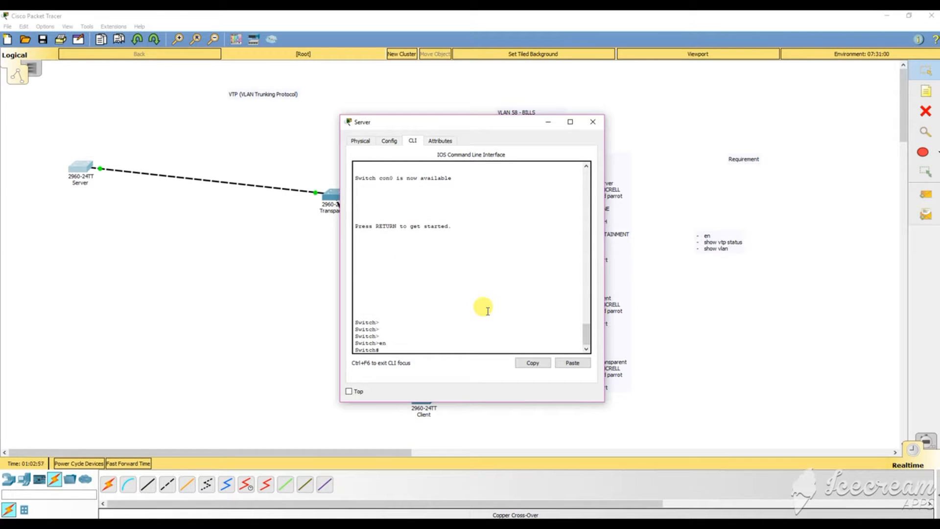
{"action": "type", "text": "cong"}
{"action": "key", "text": "BackSpace"}
{"action": "key", "text": "BackSpace"}
{"action": "type", "text": "f"}
{"action": "key", "text": "BackSpace"}
{"action": "type", "text": "nf"}
{"action": "key", "text": "Return"}
{"action": "key", "text": "Return"}
{"action": "key", "text": "Return"}
{"action": "key", "text": "Return"}
{"action": "key", "text": "Return"}
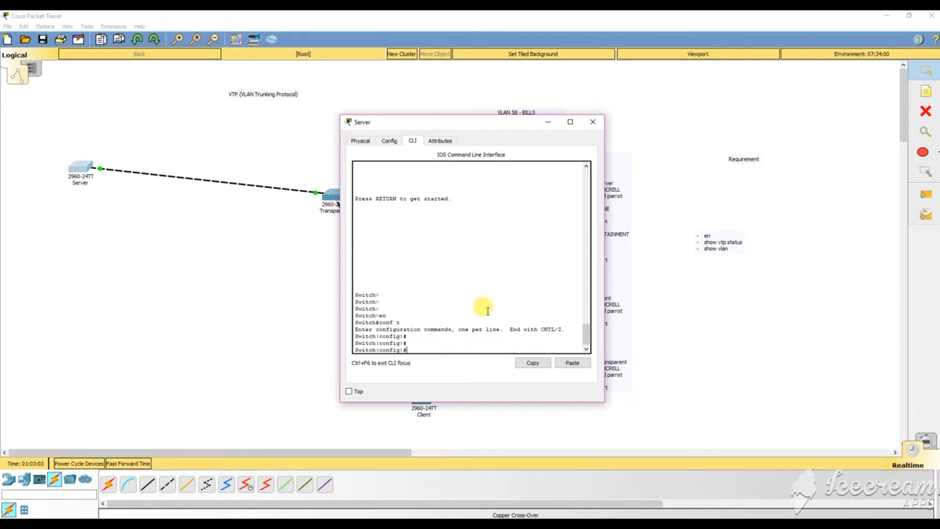
Create VLAN 57 named MISC, exit configuration mode, and run show vtp status.
{"action": "type", "text": "vlan "}
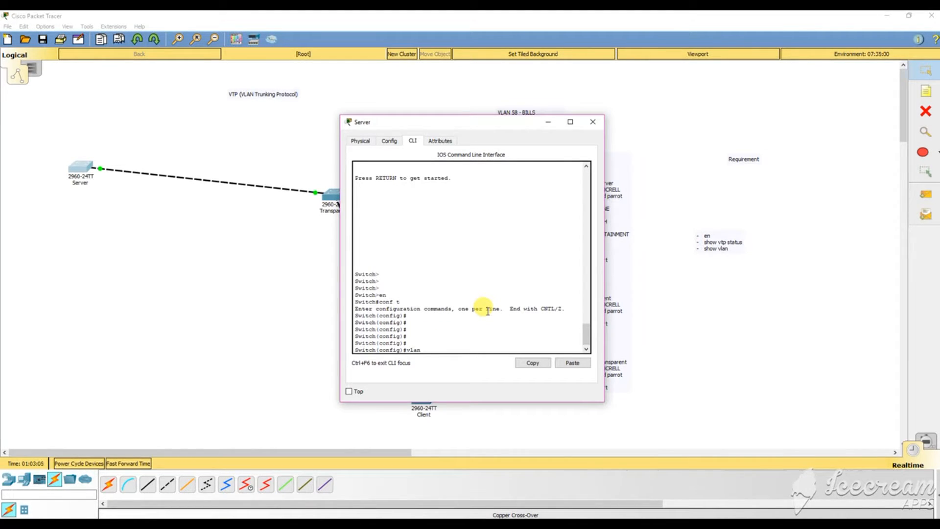
{"action": "type", "text": "57"}
{"action": "key", "text": "BackSpace"}
{"action": "key", "text": "BackSpace"}
{"action": "left_click_drag", "start_coordinate": [492, 124], "coordinate": [328, 112]}
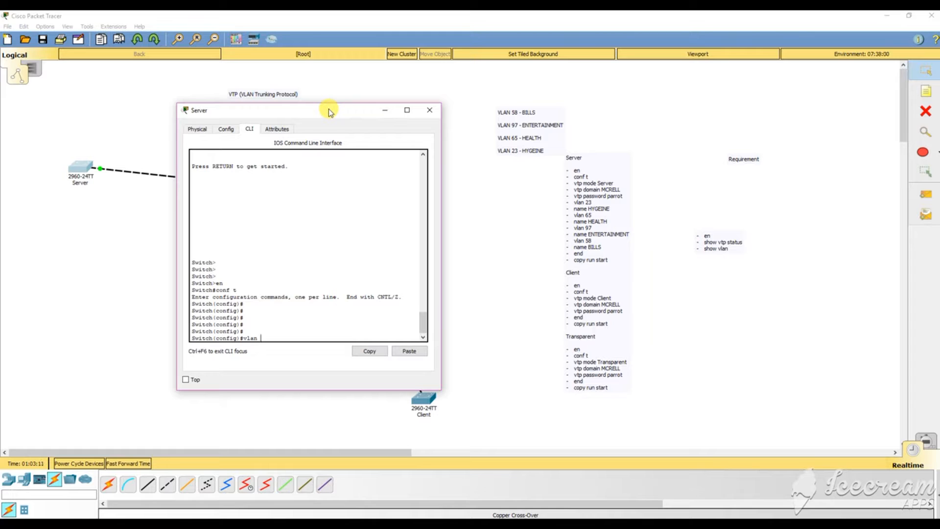
{"action": "type", "text": "57"}
{"action": "key", "text": "Return"}
{"action": "type", "text": "n"}
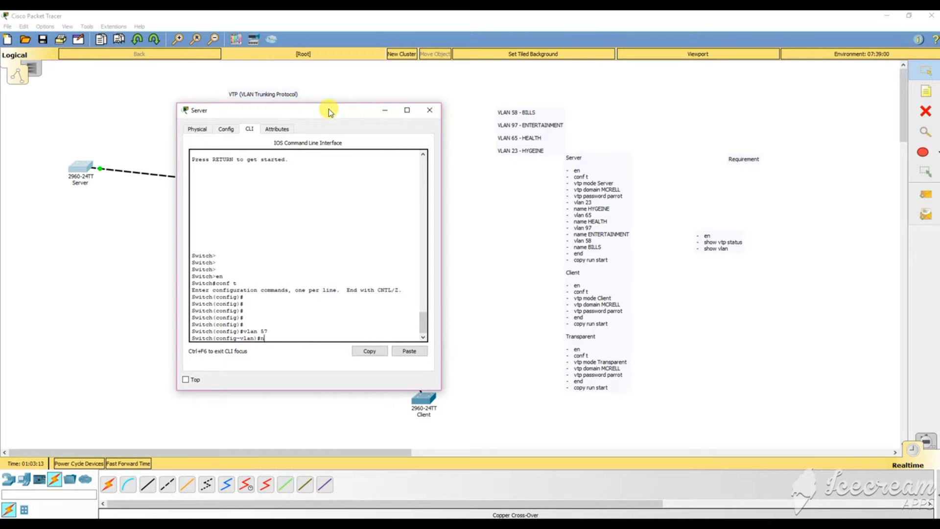
{"action": "type", "text": "ame MISC"}
{"action": "key", "text": "Return"}
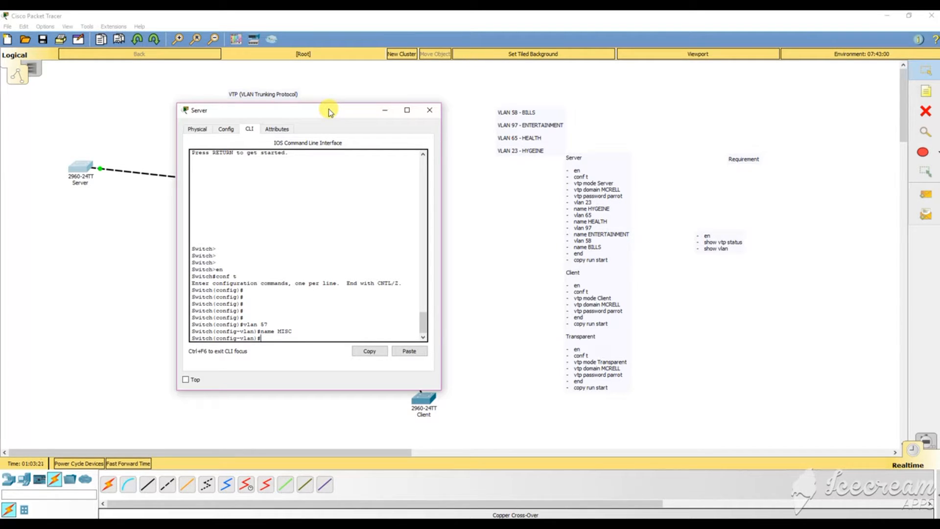
{"action": "type", "text": "end"}
{"action": "key", "text": "Return"}
{"action": "key", "text": "Return"}
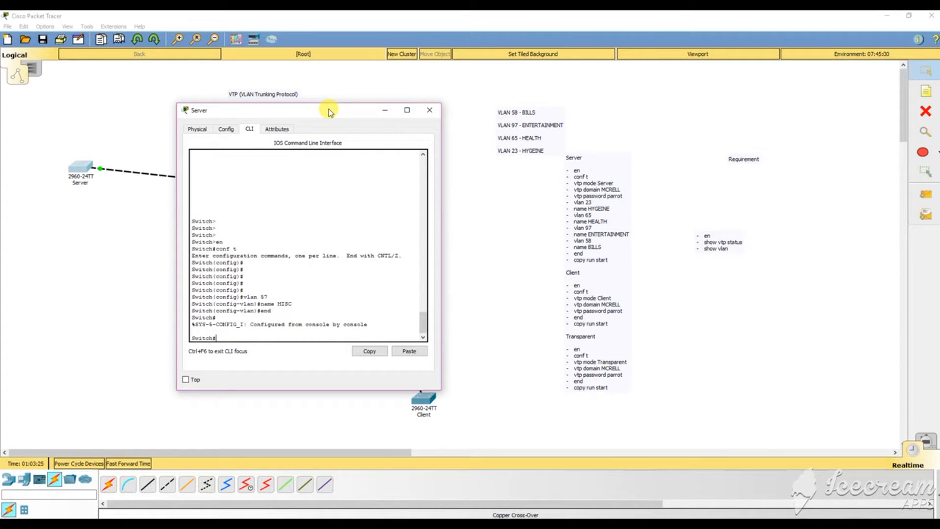
{"action": "type", "text": "show vtp status"}
{"action": "key", "text": "Return"}
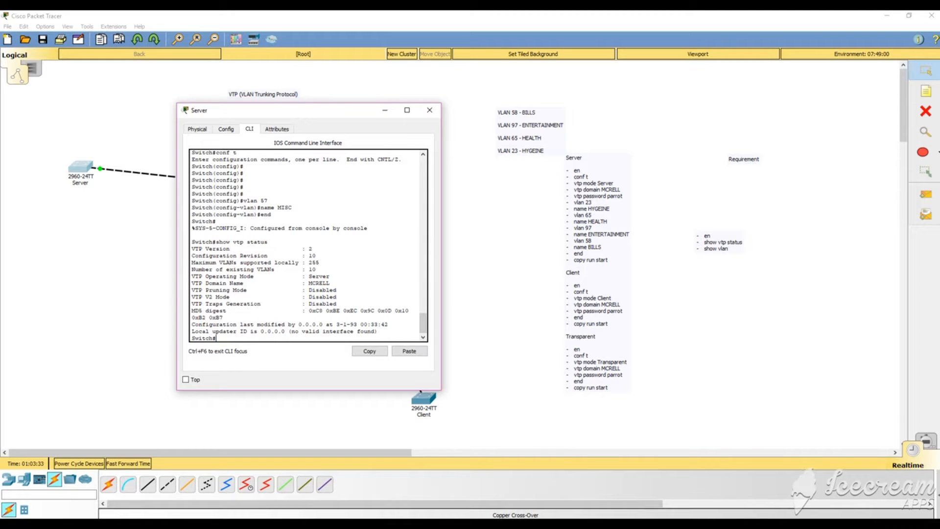
{"action": "mouse_move", "coordinate": [445, 524]}
Bring up the Client switch's console and enter global configuration mode with en and conf t.
{"action": "left_click", "coordinate": [484, 482]}
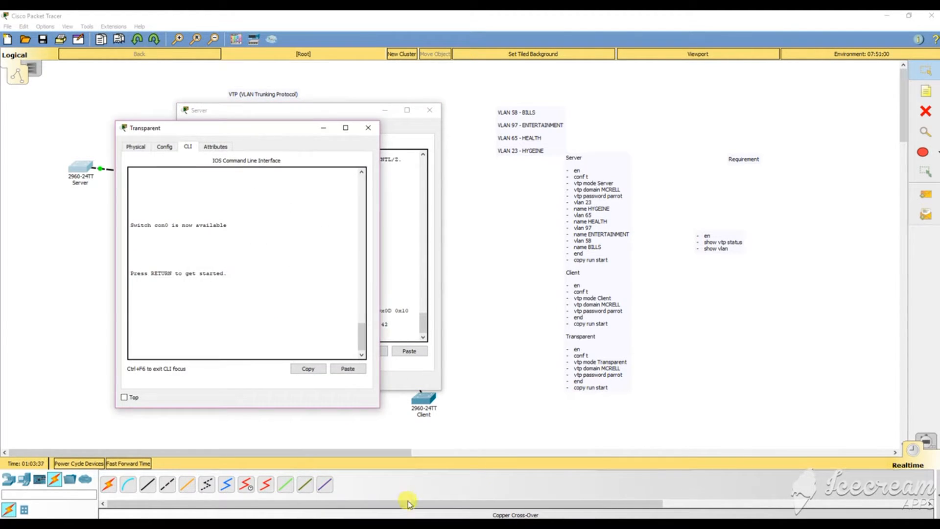
{"action": "left_click", "coordinate": [436, 478]}
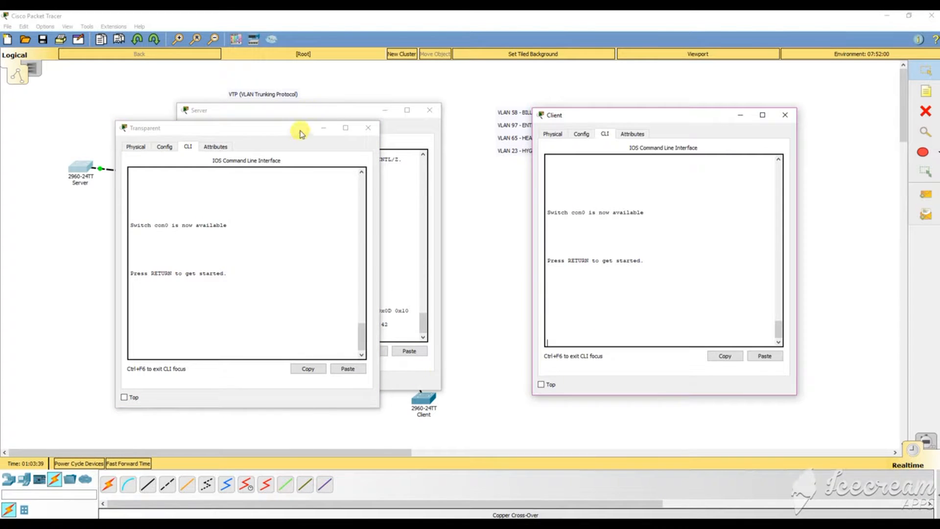
{"action": "left_click", "coordinate": [323, 128]}
{"action": "key", "text": "Return"}
{"action": "key", "text": "Return"}
{"action": "key", "text": "Return"}
{"action": "key", "text": "Return"}
{"action": "key", "text": "Return"}
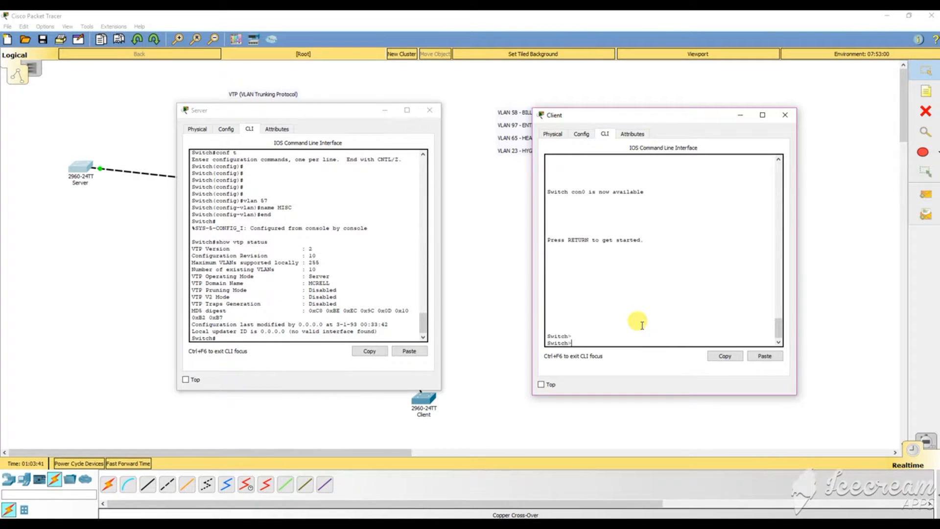
{"action": "type", "text": "en"}
{"action": "key", "text": "Return"}
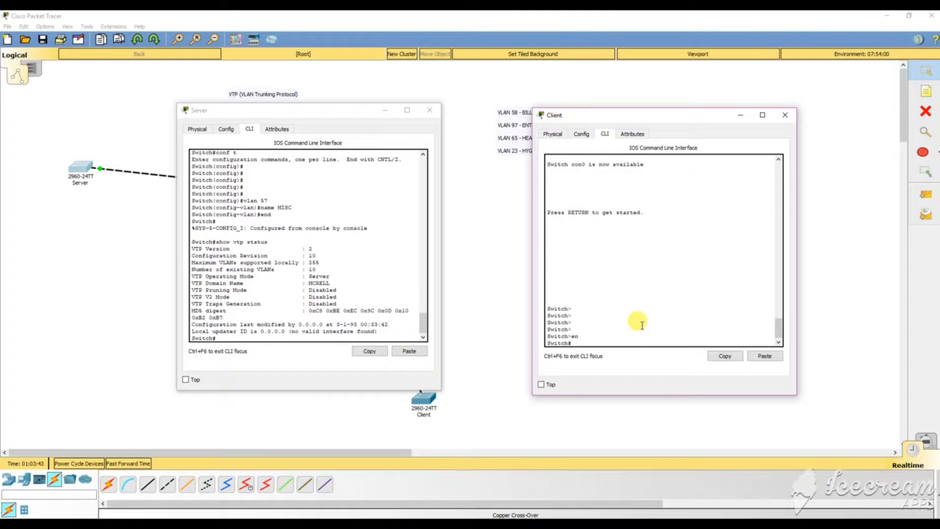
{"action": "type", "text": "conf t"}
{"action": "key", "text": "Return"}
Run do show vtp status on the Client, showing revision 0 and 5 VLANs.
{"action": "key", "text": "Return"}
{"action": "key", "text": "Return"}
{"action": "key", "text": "Return"}
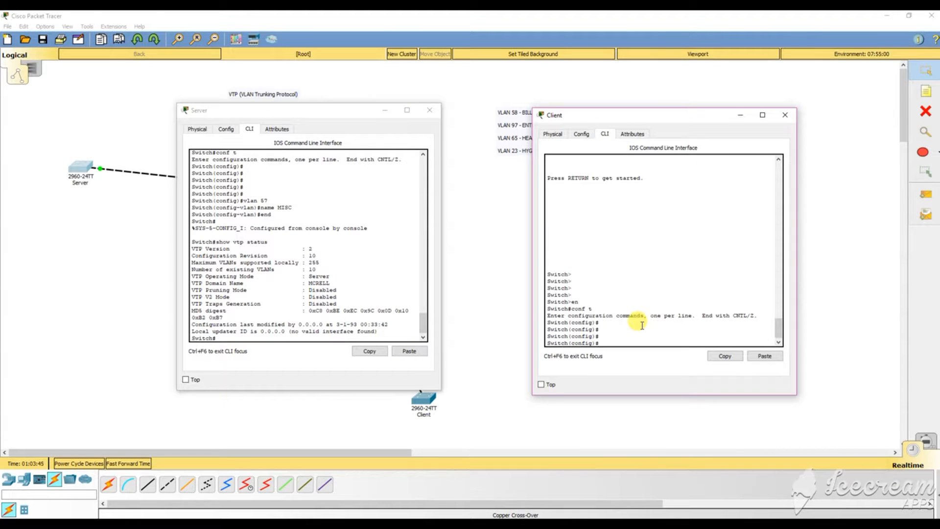
{"action": "type", "text": "show vtp status"}
{"action": "key", "text": "Return"}
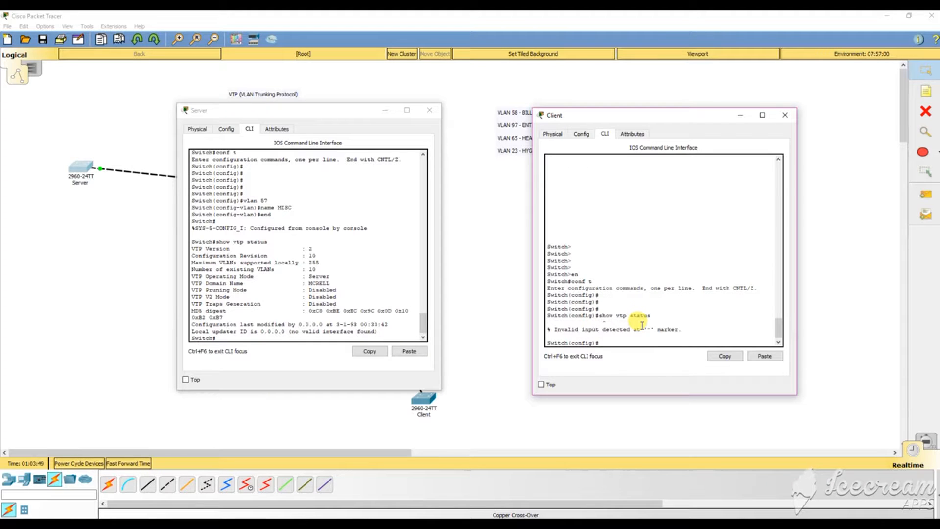
{"action": "key", "text": "Up"}
{"action": "key", "text": "Home"}
{"action": "type", "text": "do"}
{"action": "key", "text": "Return"}
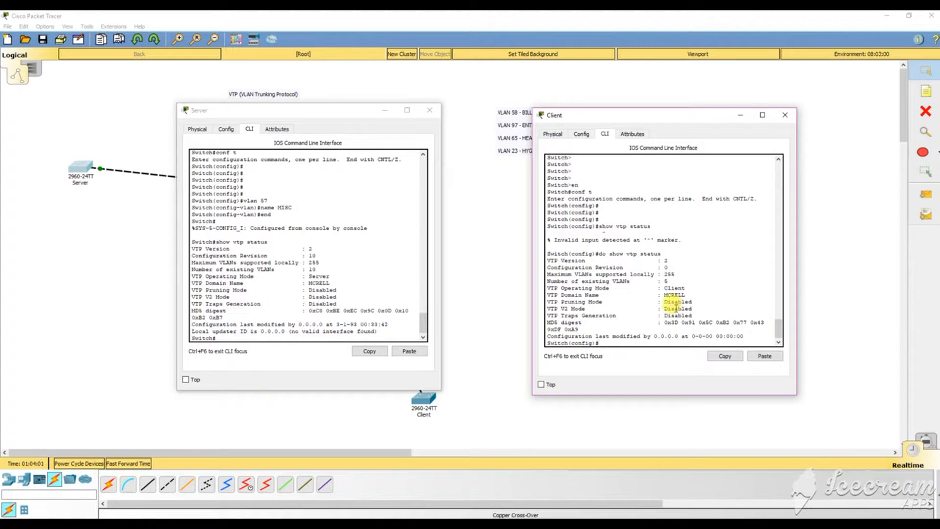
{"action": "left_click", "coordinate": [254, 340]}
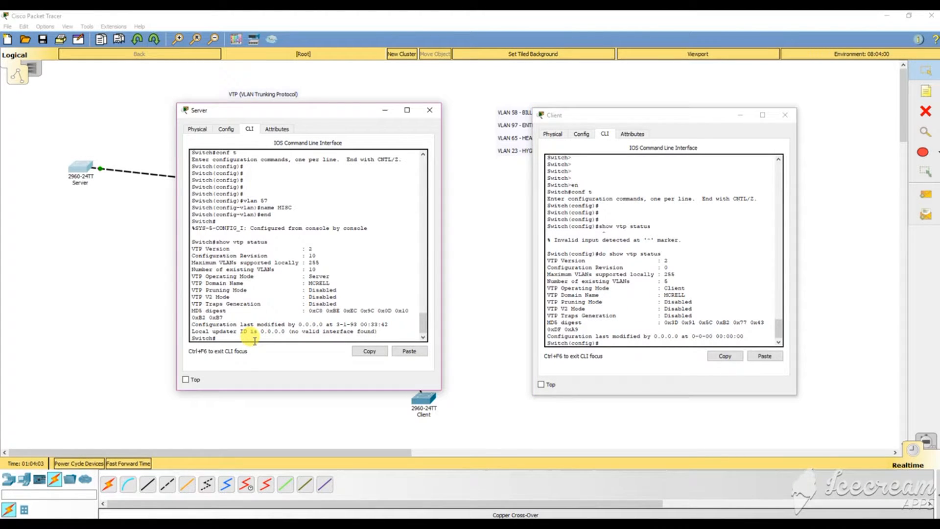
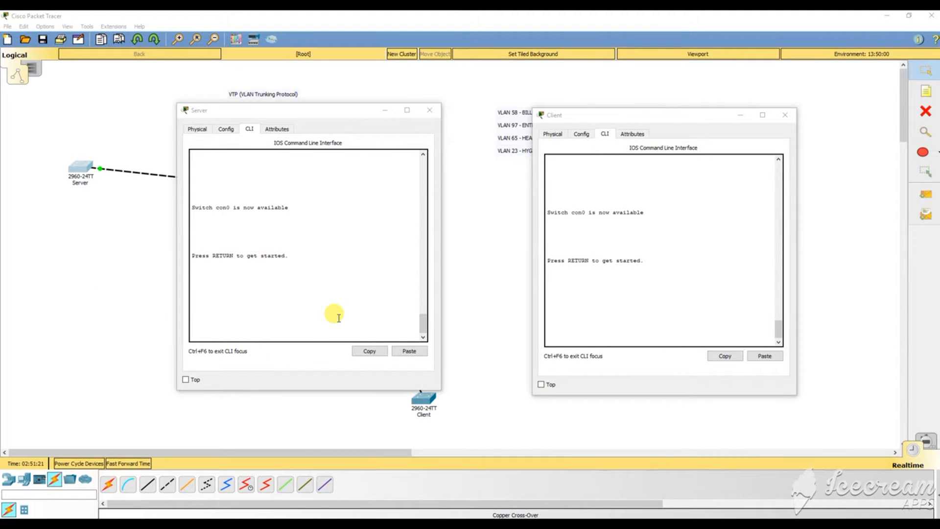
Put the Server switch into privileged EXEC mode with en.
{"action": "left_click", "coordinate": [303, 334]}
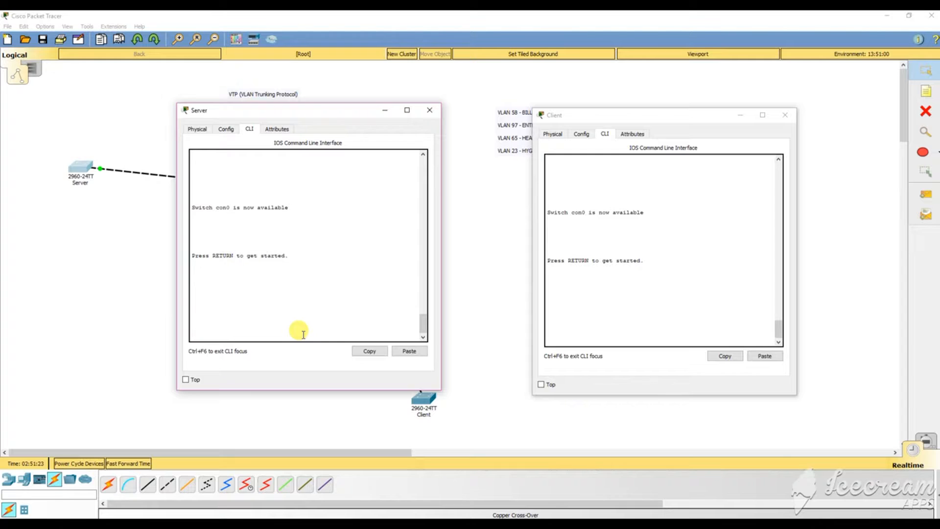
{"action": "key", "text": "Return"}
{"action": "key", "text": "Return"}
{"action": "key", "text": "Return"}
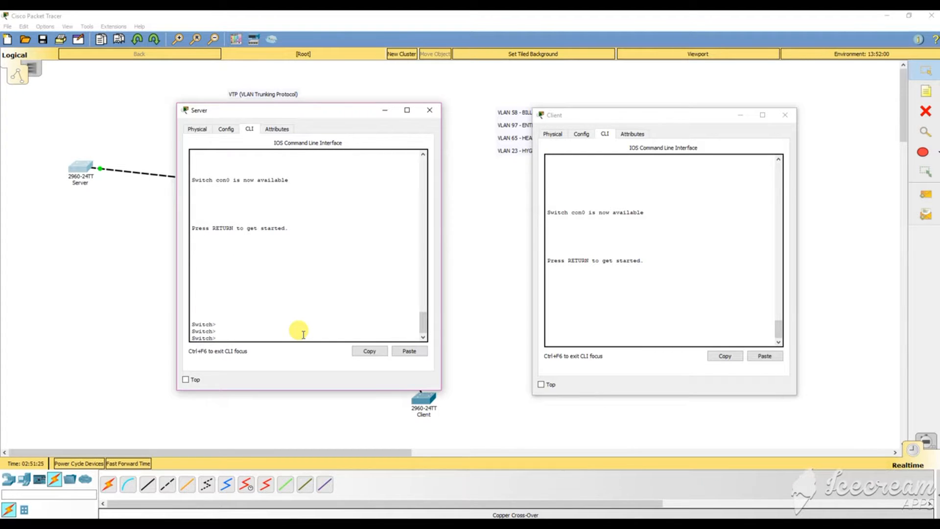
{"action": "type", "text": "en"}
{"action": "key", "text": "Return"}
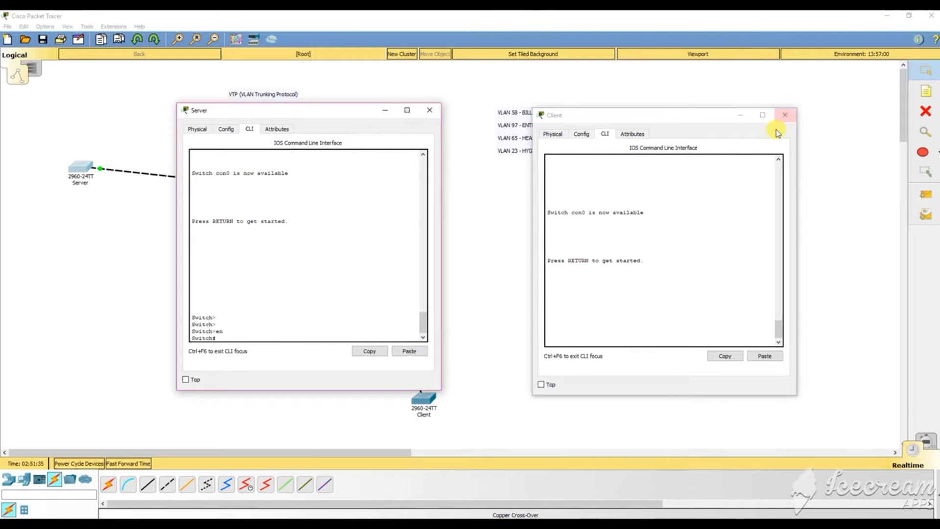
Enable the Client switch and check its VTP status: Client mode, domain MCRELL, revision 0.
{"action": "left_click_drag", "start_coordinate": [661, 117], "coordinate": [903, 125]}
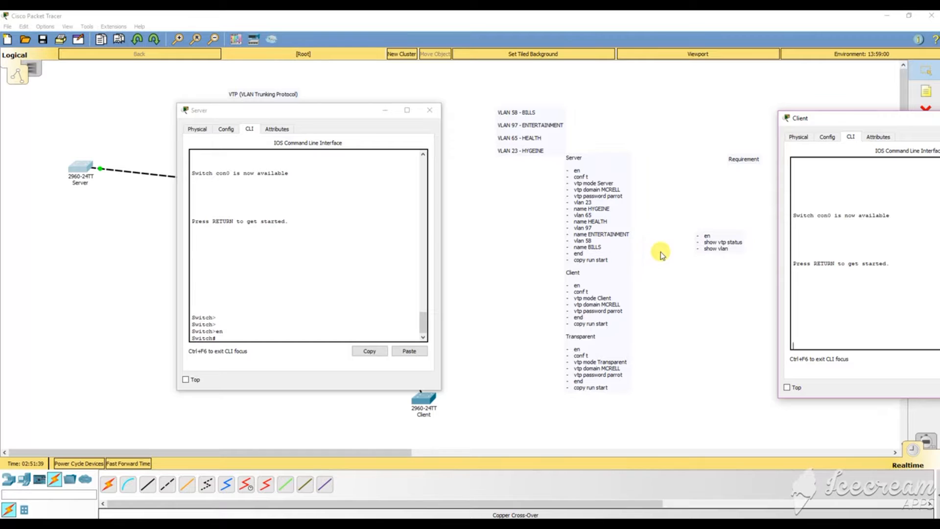
{"action": "left_click_drag", "start_coordinate": [807, 119], "coordinate": [666, 124]}
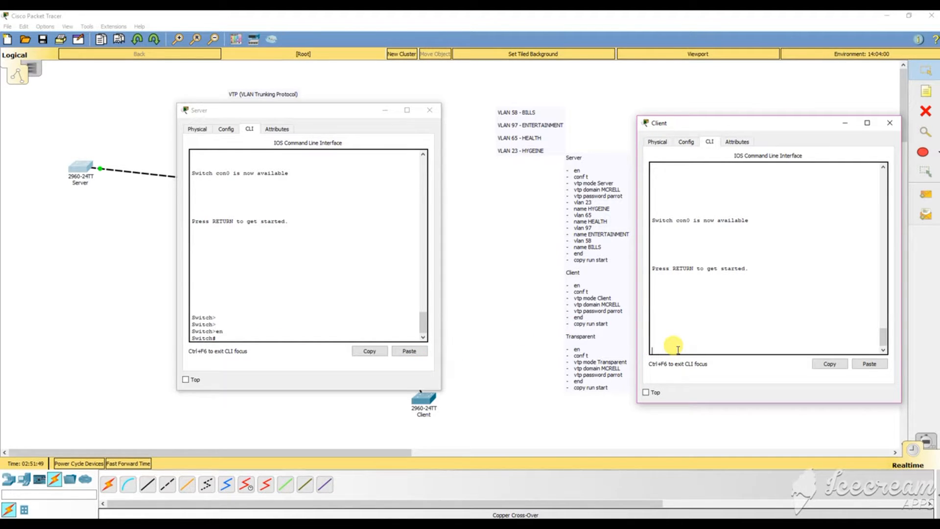
{"action": "key", "text": "Return"}
{"action": "key", "text": "Return"}
{"action": "key", "text": "Return"}
{"action": "type", "text": "en"}
{"action": "key", "text": "Return"}
{"action": "key", "text": "Return"}
{"action": "key", "text": "Return"}
{"action": "key", "text": "Return"}
{"action": "key", "text": "Return"}
{"action": "key", "text": "Return"}
{"action": "key", "text": "Return"}
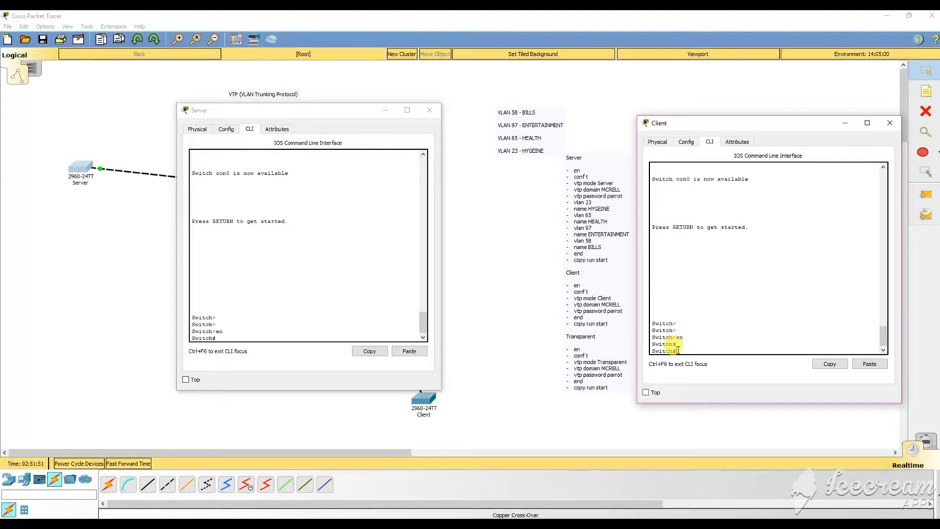
{"action": "type", "text": "no"}
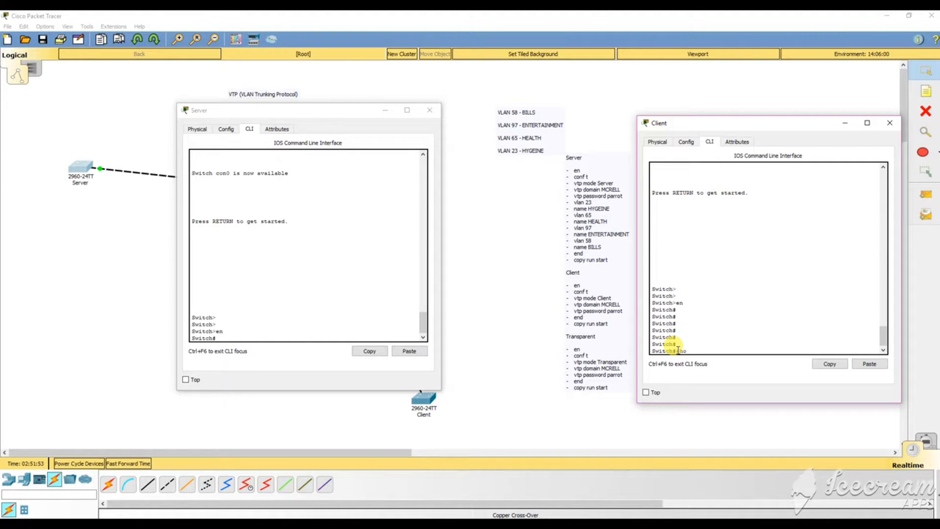
{"action": "type", "text": " vtp status"}
{"action": "key", "text": "Return"}
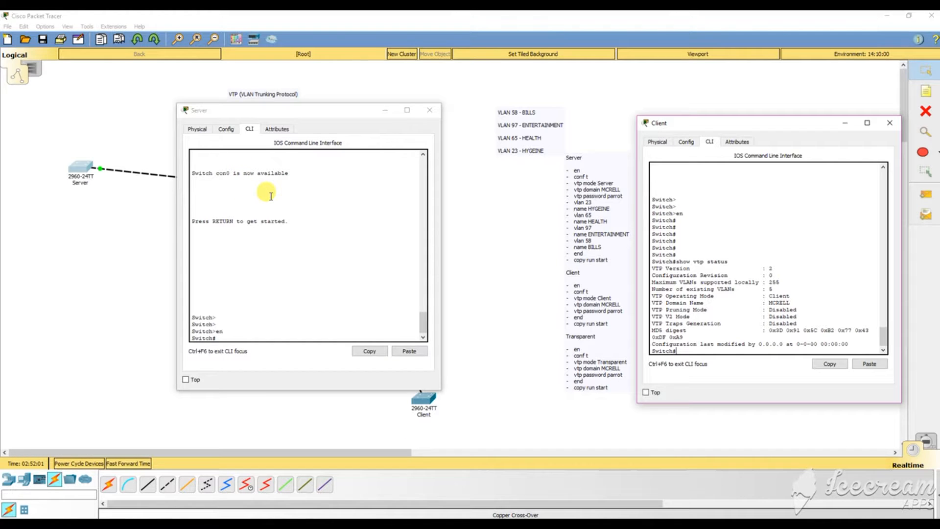
Close the Server console and draw a short straight line just above the Server switch.
{"action": "left_click", "coordinate": [385, 111]}
{"action": "left_click", "coordinate": [443, 255]}
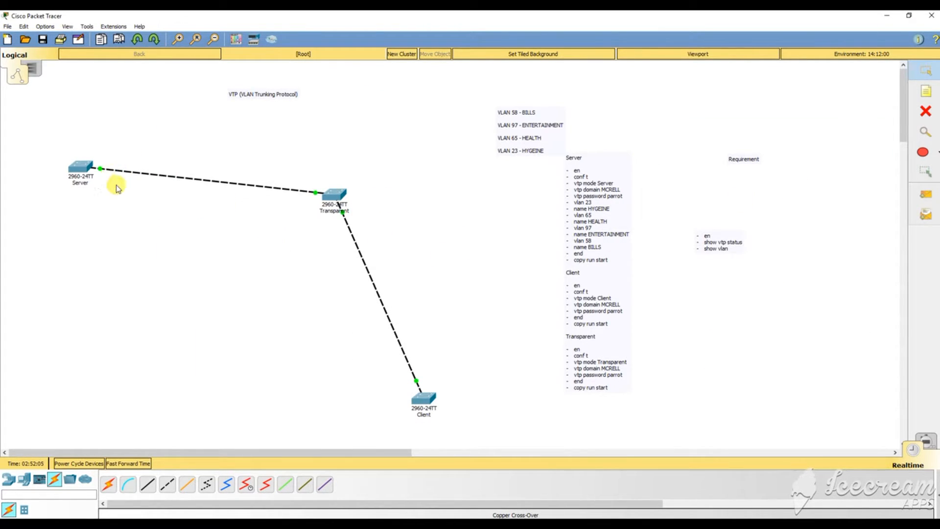
{"action": "left_click", "coordinate": [927, 159]}
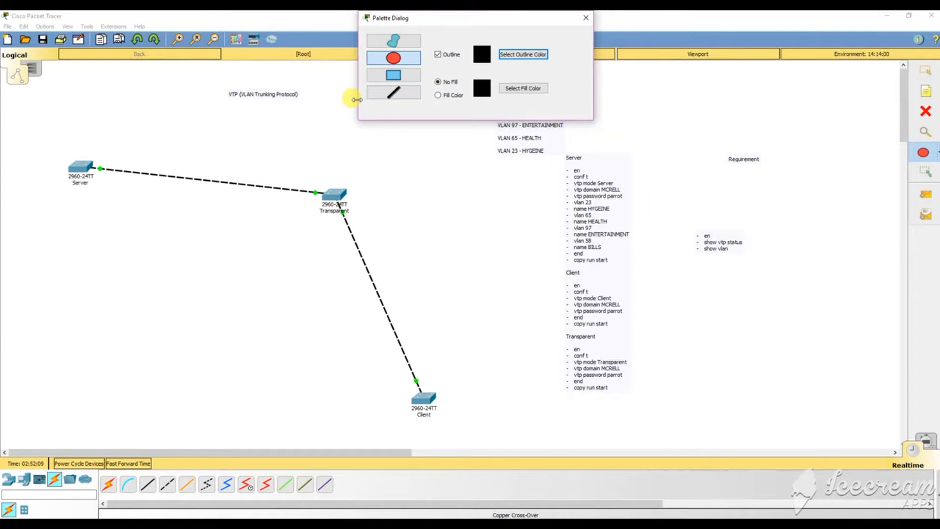
{"action": "left_click", "coordinate": [393, 91]}
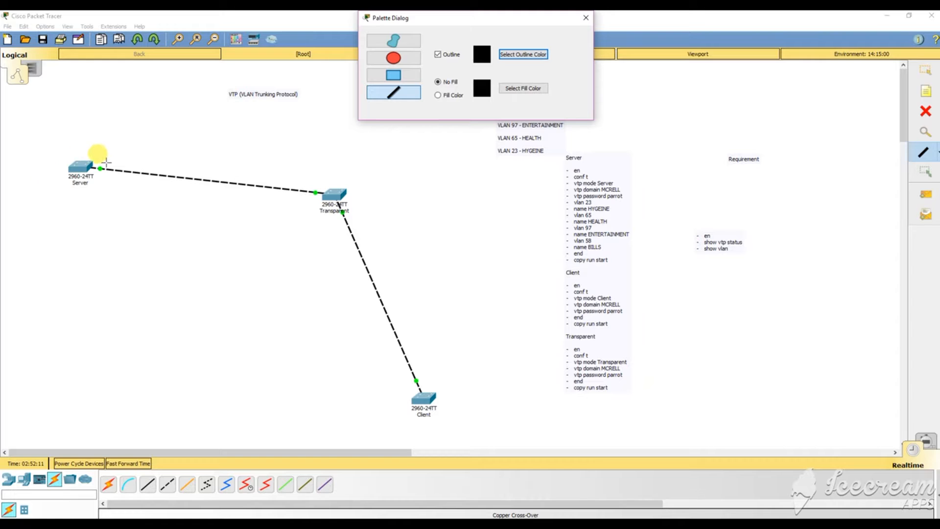
{"action": "mouse_move", "coordinate": [103, 161]}
{"action": "left_mouse_down"}
{"action": "mouse_move", "coordinate": [132, 134]}
{"action": "mouse_move", "coordinate": [106, 161]}
{"action": "mouse_move", "coordinate": [128, 158]}
{"action": "left_mouse_up"}
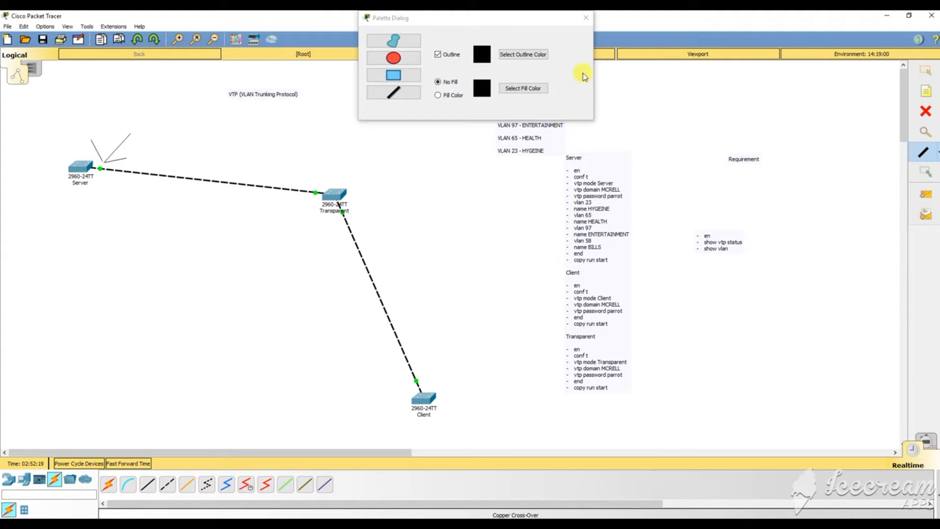
Return to the select tool and reopen the Server switch's command line.
{"action": "left_click", "coordinate": [585, 18]}
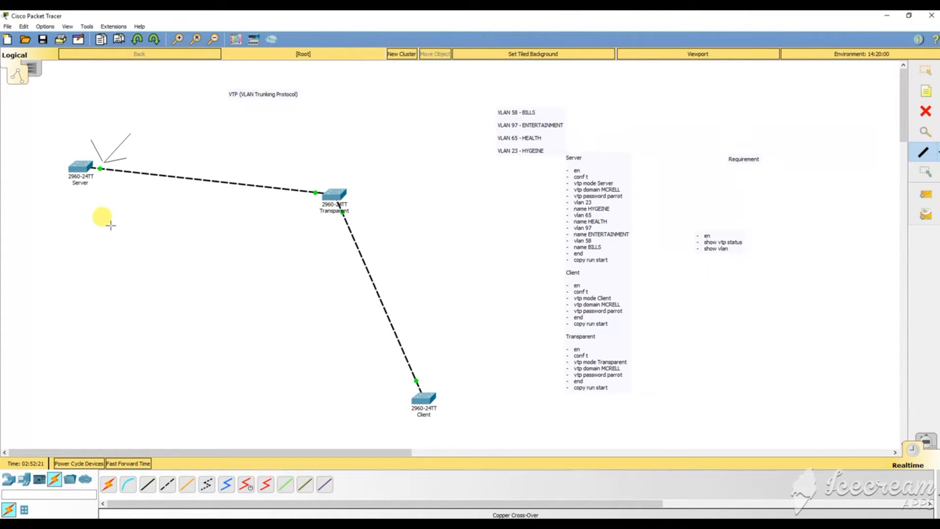
{"action": "left_click", "coordinate": [926, 80]}
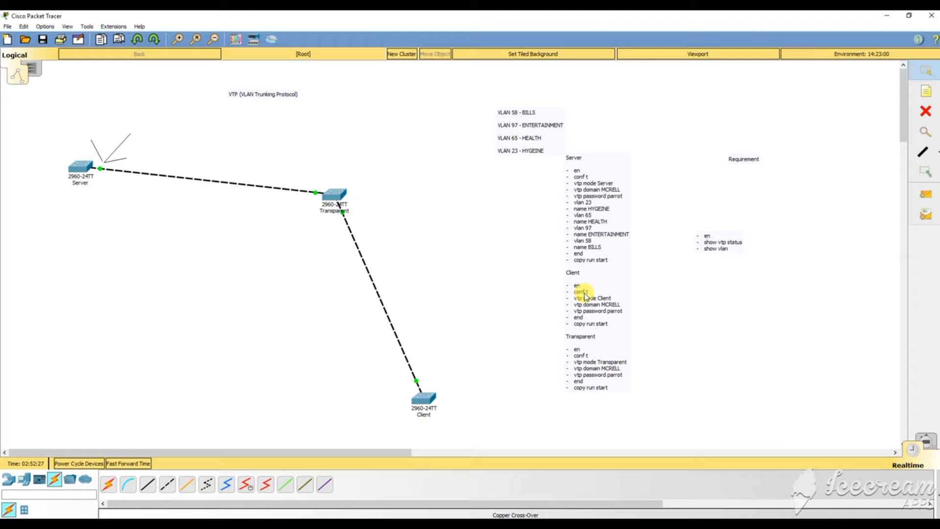
{"action": "left_click", "coordinate": [86, 170]}
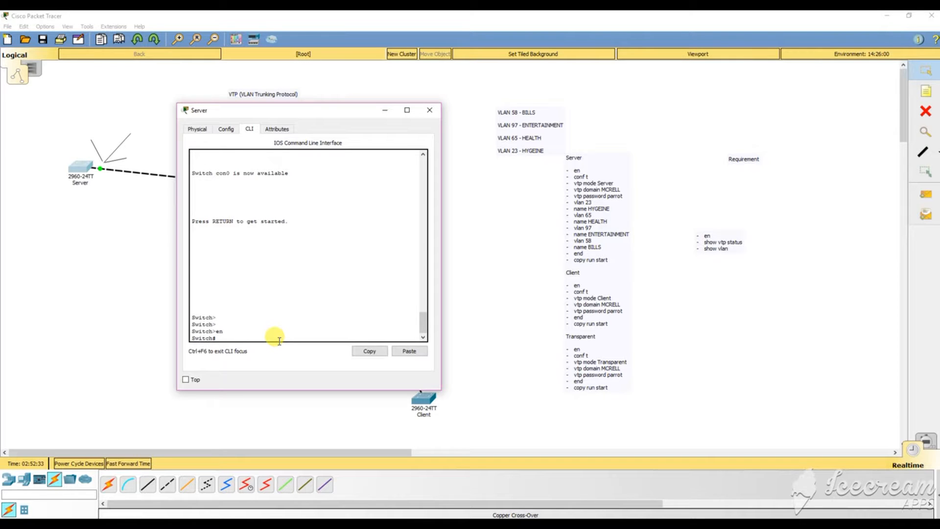
On the Server, enter conf t, select interface fa0/1 and set switchport mode trunk.
{"action": "type", "text": "cop"}
{"action": "type", "text": "nf t"}
{"action": "key", "text": "Return"}
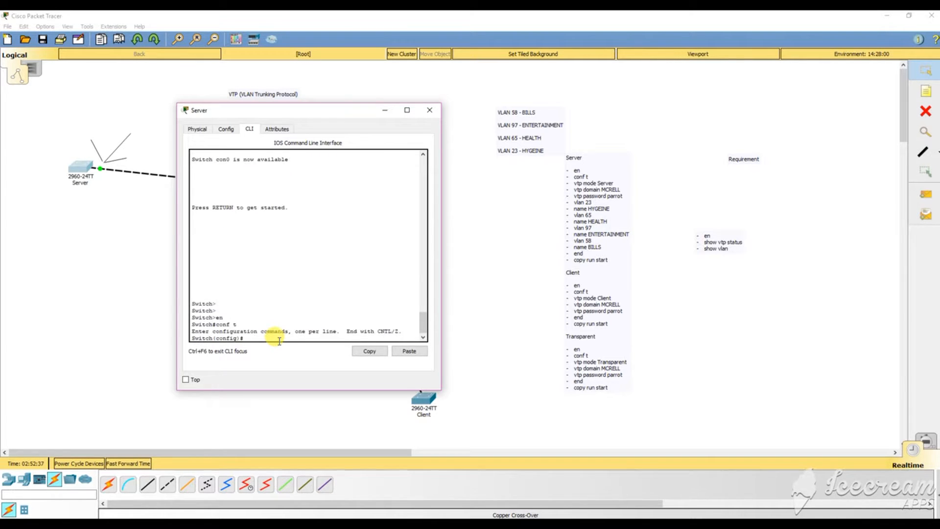
{"action": "key", "text": "Return"}
{"action": "key", "text": "Return"}
{"action": "key", "text": "Return"}
{"action": "key", "text": "Return"}
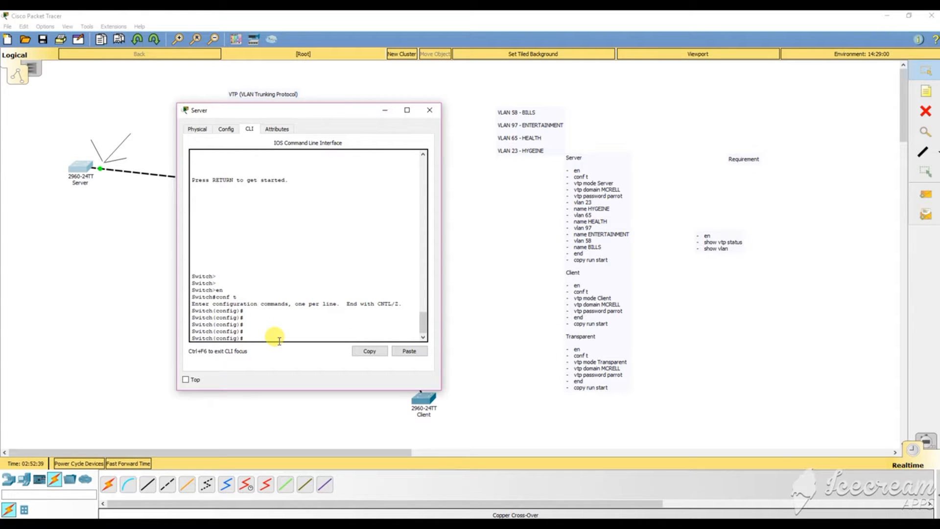
{"action": "type", "text": "int fa0/1"}
{"action": "key", "text": "Return"}
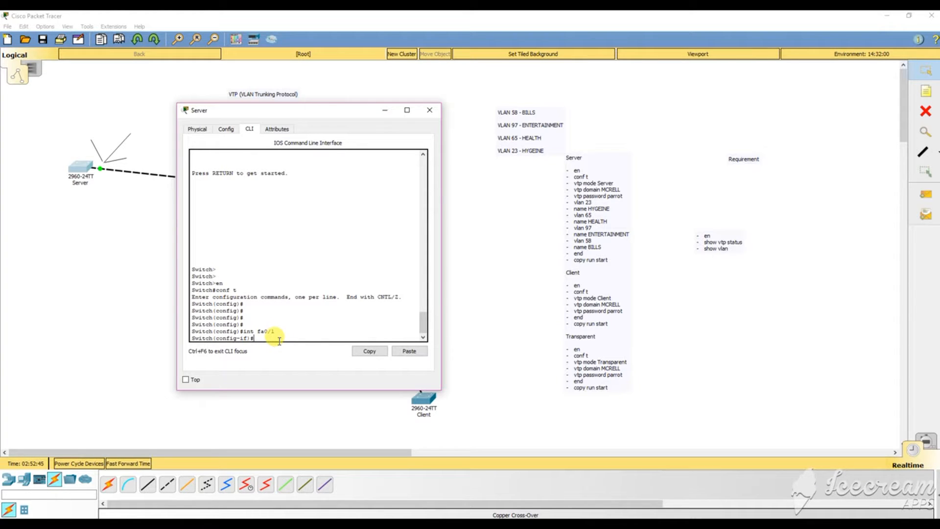
{"action": "type", "text": "swi"}
{"action": "key", "text": "Tab"}
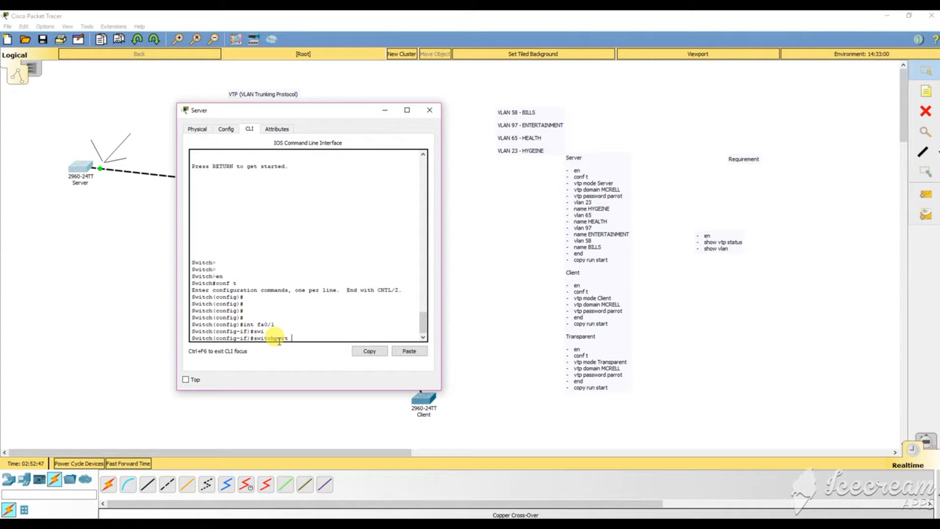
{"action": "type", "text": "mod"}
{"action": "type", "text": "e trunk"}
{"action": "key", "text": "Return"}
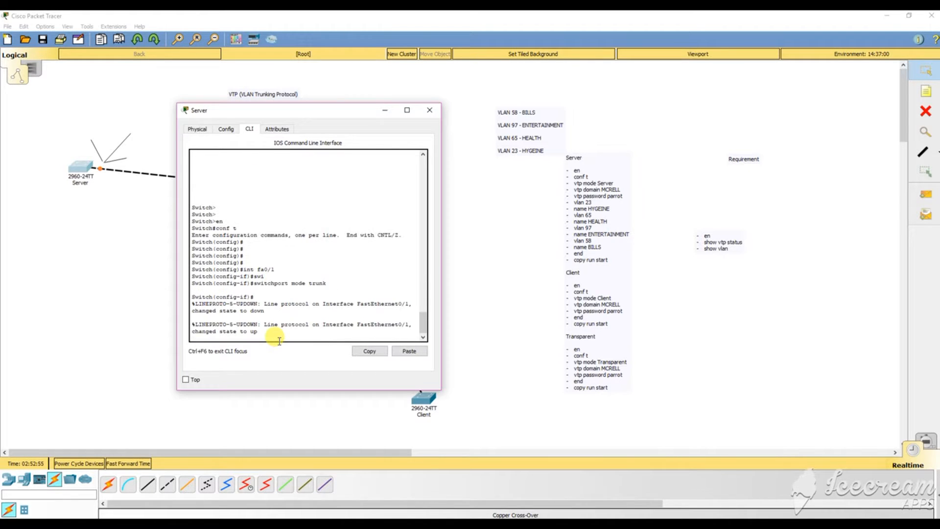
{"action": "key", "text": "Return"}
{"action": "key", "text": "Return"}
{"action": "key", "text": "Return"}
{"action": "key", "text": "Return"}
{"action": "key", "text": "Return"}
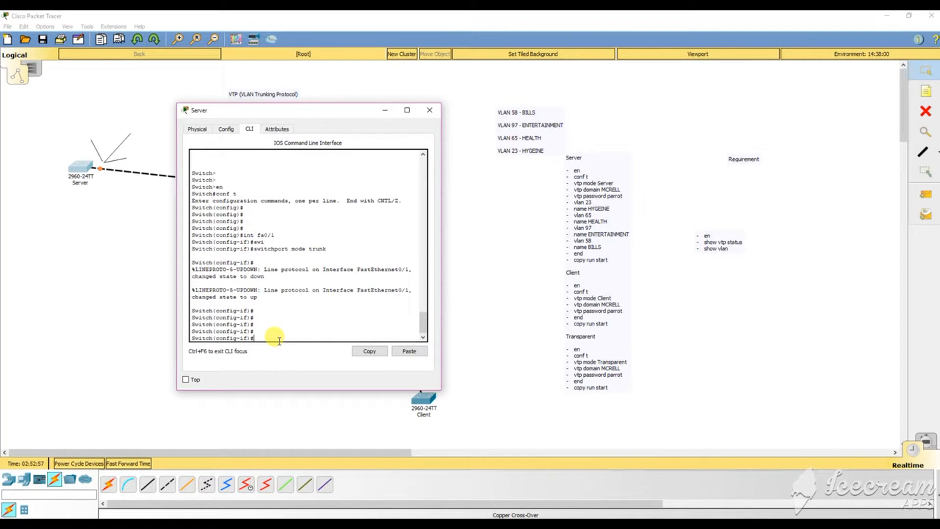
Begin typing switchport trunk allowed vlan, using ? help to list the options.
{"action": "left_click_drag", "start_coordinate": [293, 110], "coordinate": [631, 93]}
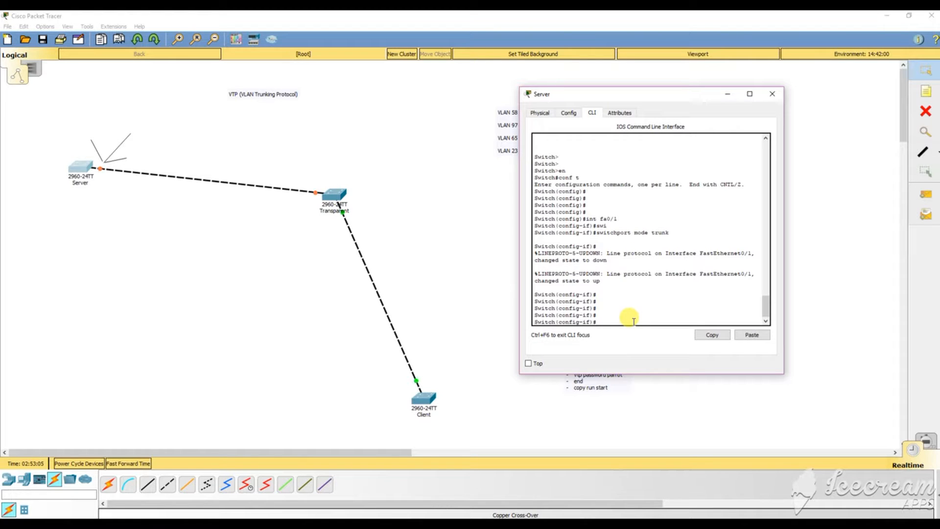
{"action": "type", "text": "swi"}
{"action": "key", "text": "Tab"}
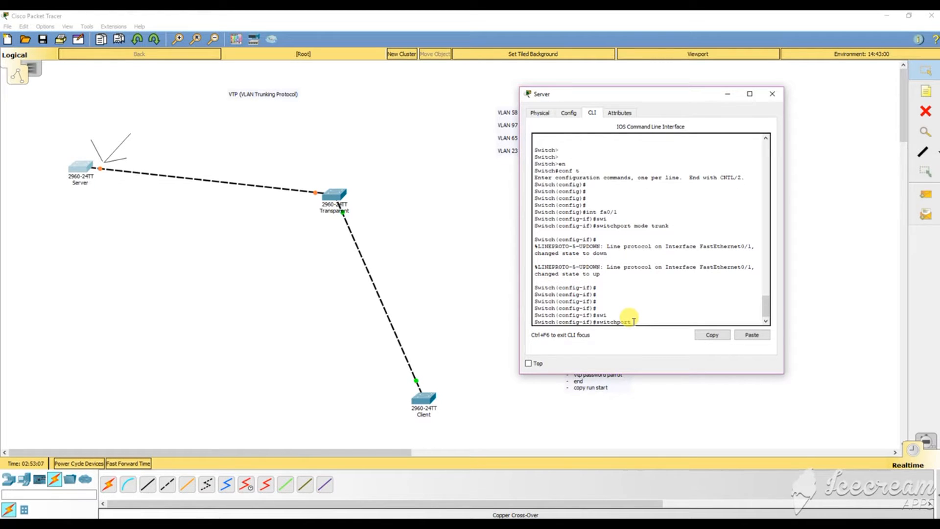
{"action": "type", "text": "trunk"}
{"action": "type", "text": " ?"}
{"action": "type", "text": "al"}
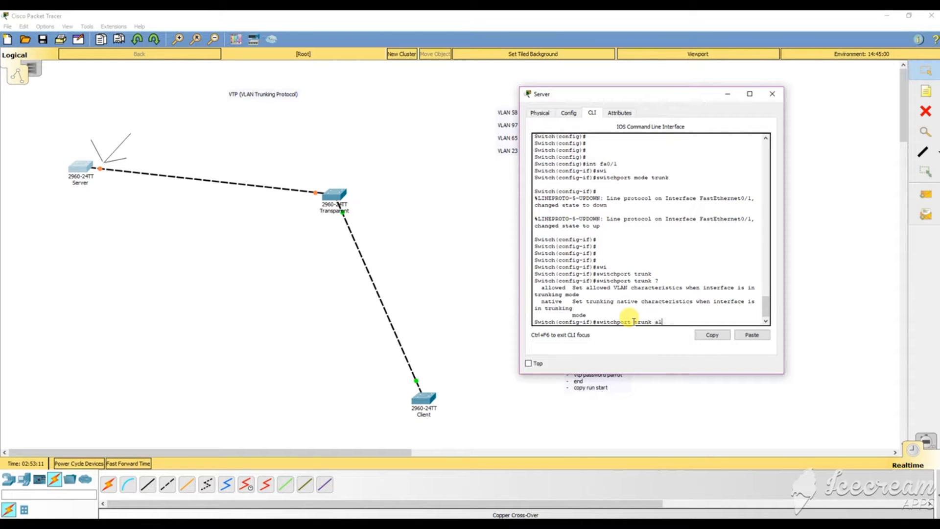
{"action": "type", "text": "lowe"}
{"action": "key", "text": "Tab"}
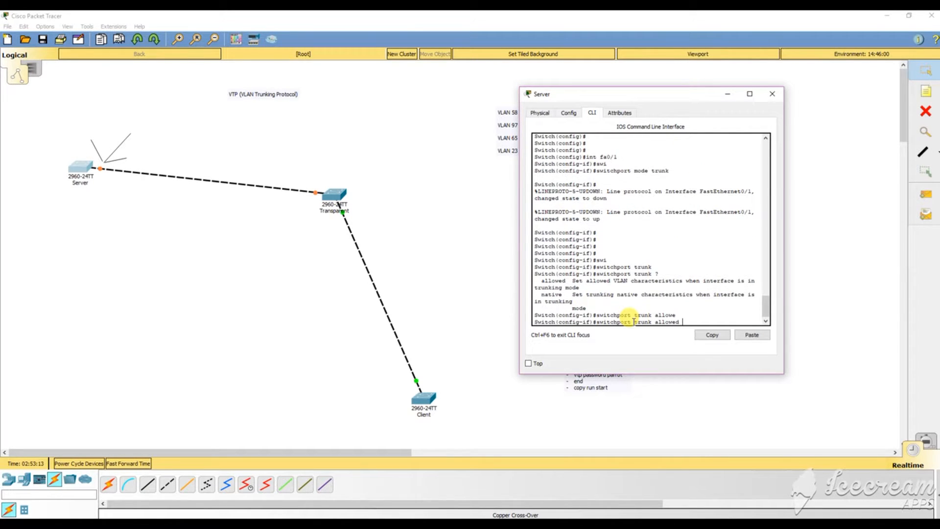
{"action": "type", "text": "?vlan"}
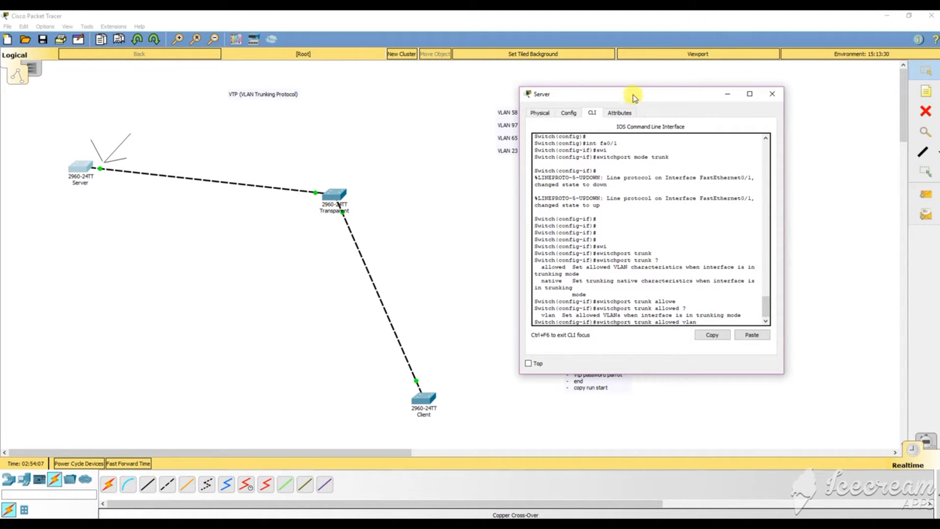
Complete the allowed-VLAN command with range 23-97, then list the switchport options with ?
{"action": "left_click_drag", "start_coordinate": [629, 94], "coordinate": [696, 87]}
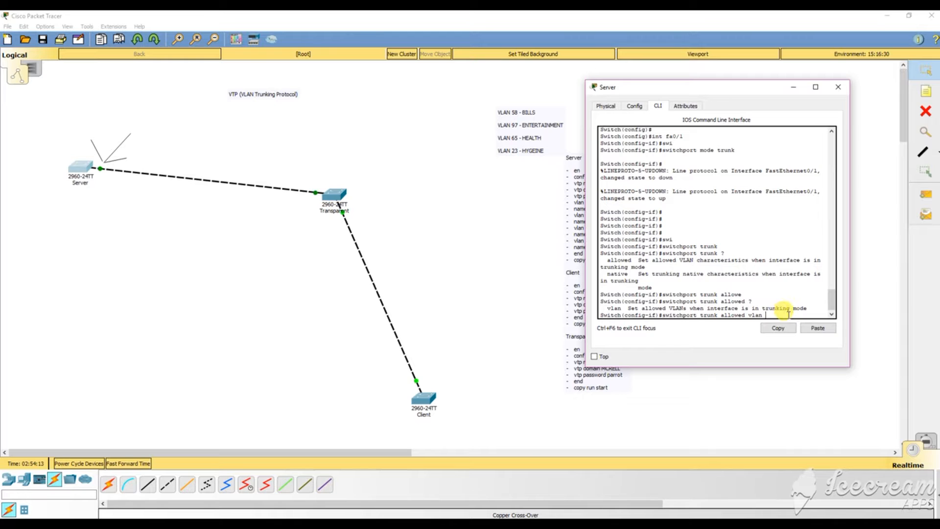
{"action": "type", "text": "23-97"}
{"action": "key", "text": "Return"}
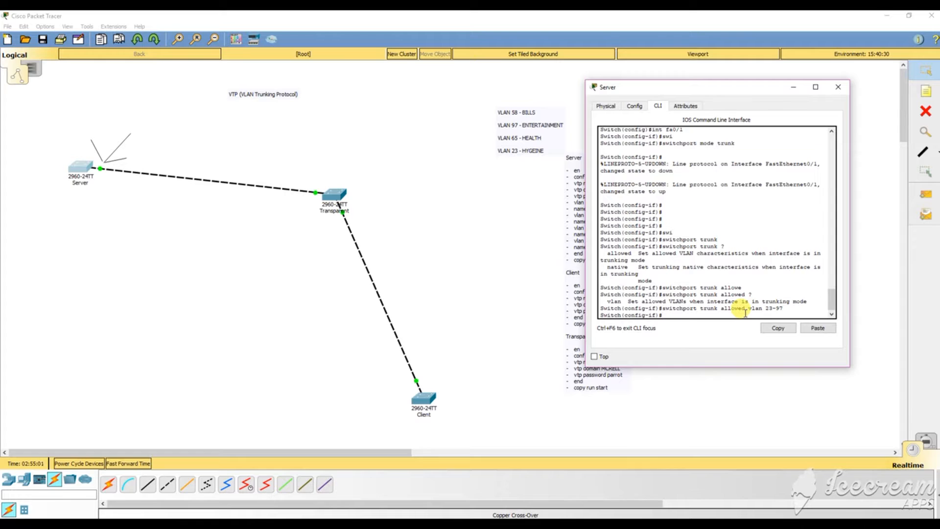
{"action": "type", "text": "?"}
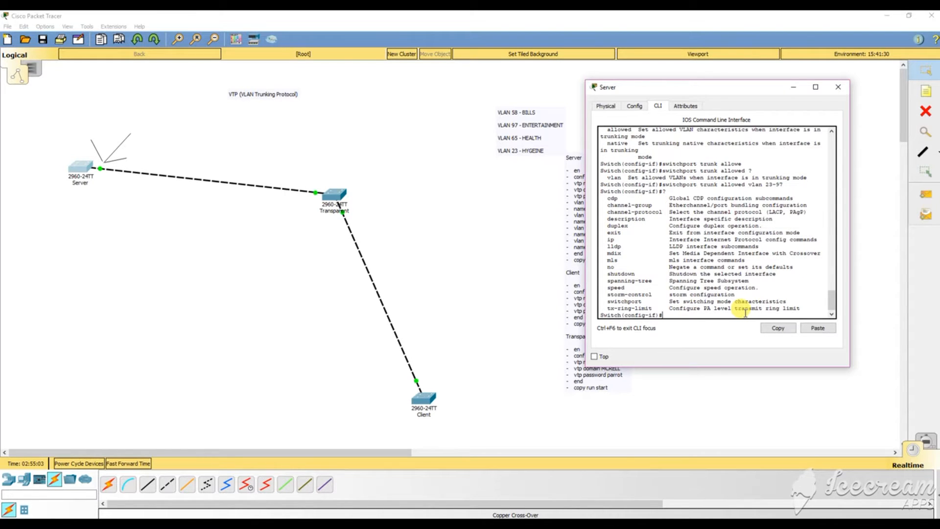
{"action": "type", "text": "swi"}
{"action": "key", "text": "Tab"}
{"action": "type", "text": "?"}
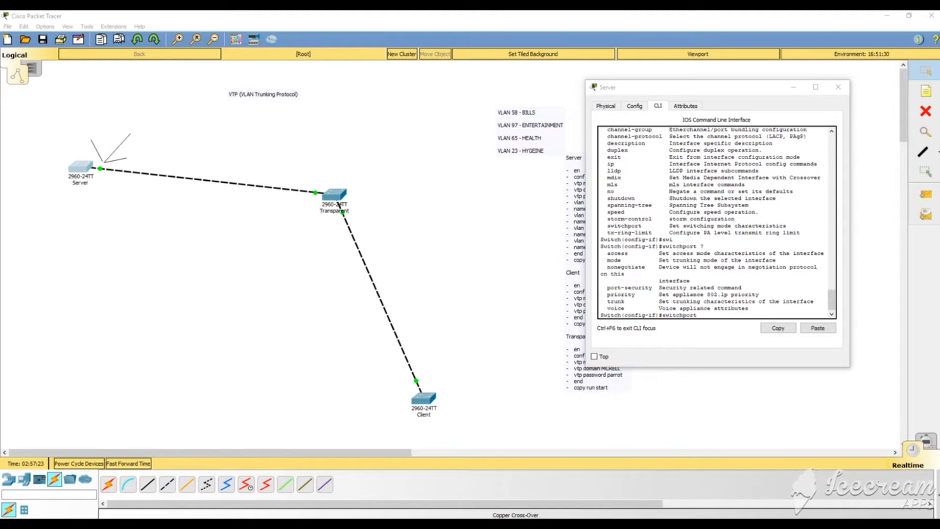
{"action": "left_click", "coordinate": [709, 312]}
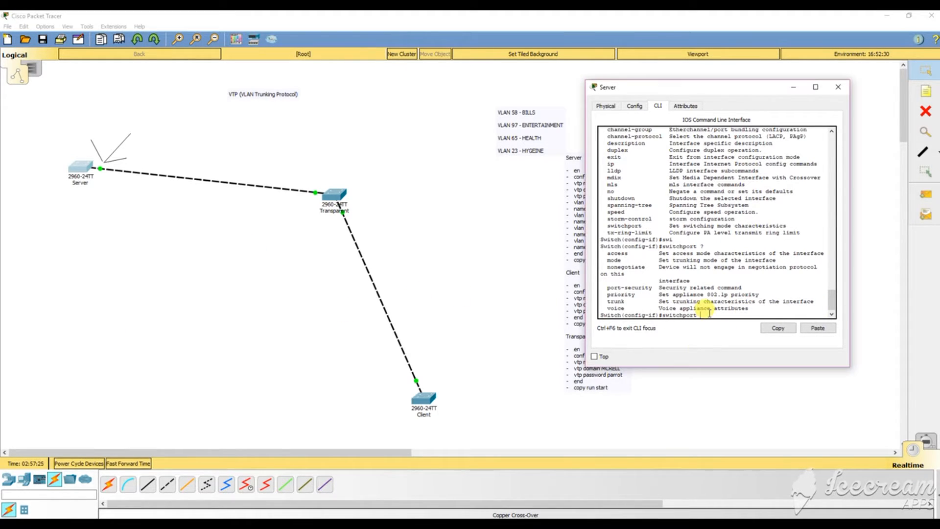
{"action": "type", "text": "?"}
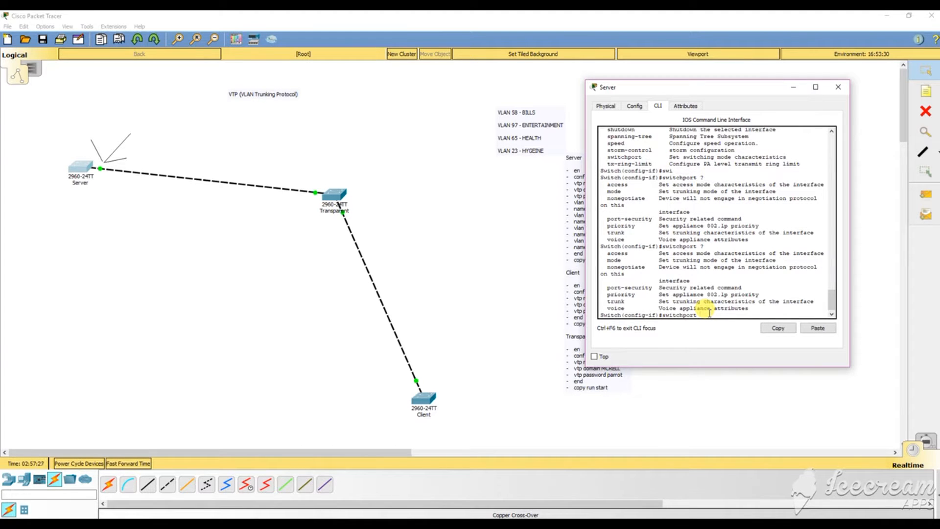
{"action": "type", "text": "trunk ?"}
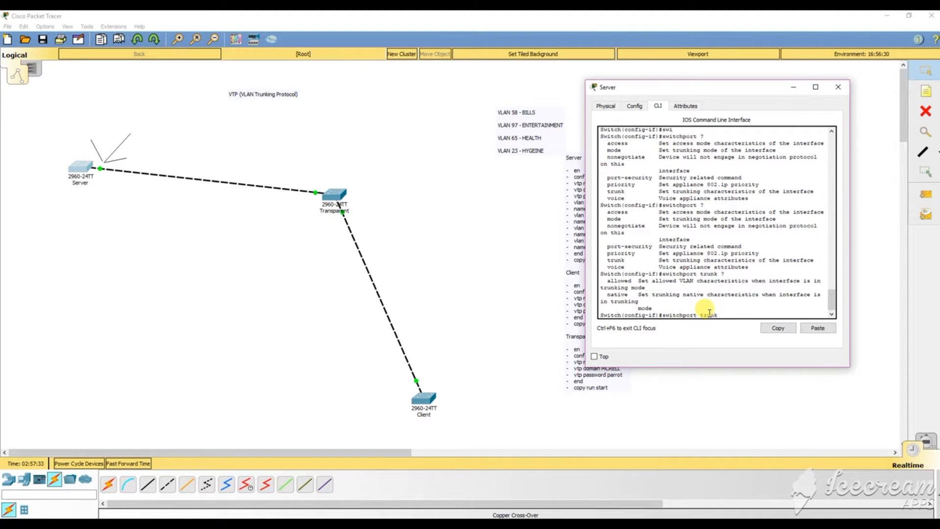
{"action": "key", "text": "BackSpace"}
{"action": "key", "text": "BackSpace"}
{"action": "key", "text": "BackSpace"}
{"action": "key", "text": "BackSpace"}
{"action": "key", "text": "BackSpace"}
{"action": "key", "text": "BackSpace"}
{"action": "key", "text": "BackSpace"}
{"action": "key", "text": "BackSpace"}
{"action": "key", "text": "BackSpace"}
{"action": "key", "text": "BackSpace"}
{"action": "key", "text": "BackSpace"}
{"action": "key", "text": "BackSpace"}
{"action": "key", "text": "BackSpace"}
{"action": "key", "text": "BackSpace"}
{"action": "type", "text": "do show run?"}
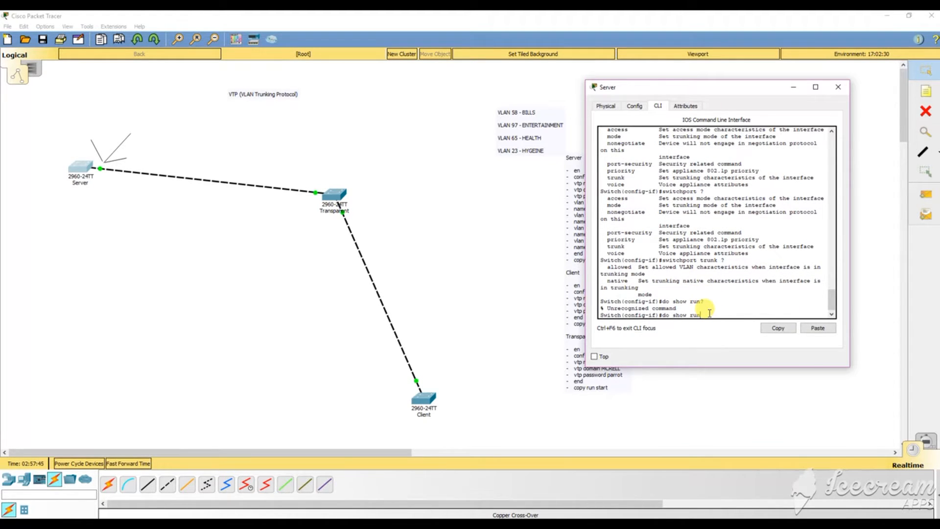
Page through do show run to confirm fa0/1 trunks VLANs 23-97, then close the Server window.
{"action": "key", "text": "Return"}
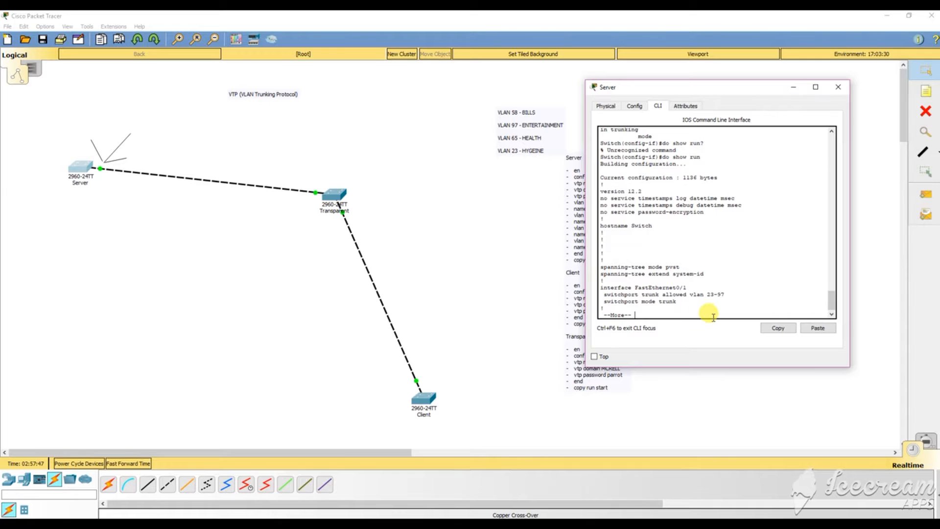
{"action": "scroll", "coordinate": [713, 301], "scroll_direction": "down", "scroll_amount": 1}
{"action": "key", "text": "space"}
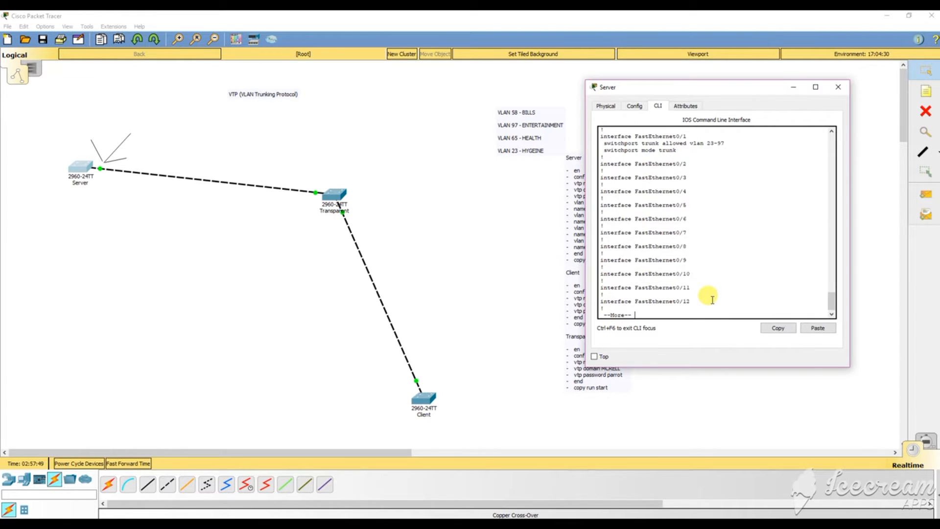
{"action": "scroll", "coordinate": [713, 300], "scroll_direction": "up", "scroll_amount": 4}
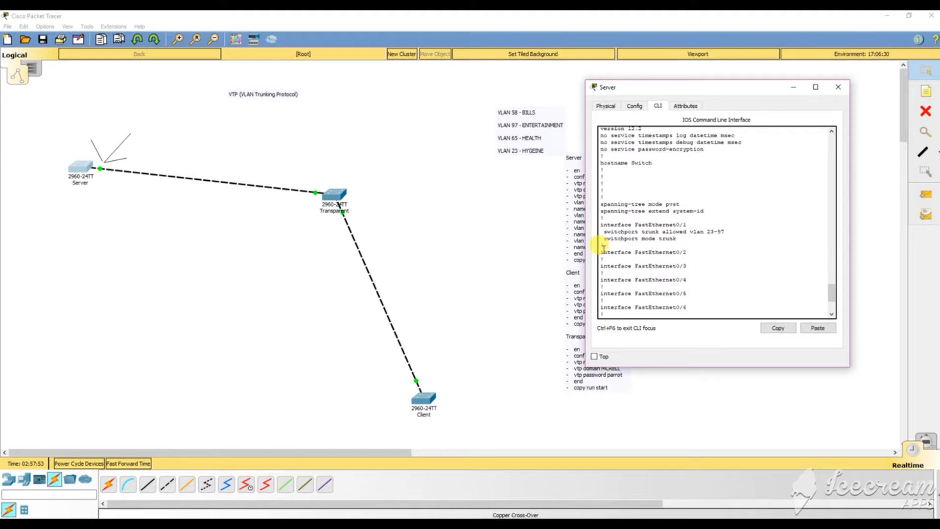
{"action": "left_click", "coordinate": [835, 88]}
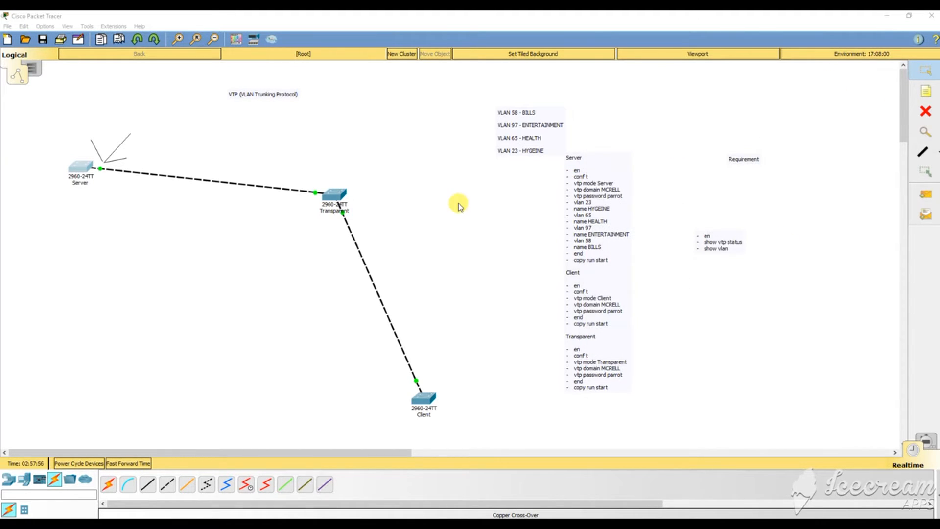
Open the Transparent switch's console and enter en, conf t and interface fa0/1.
{"action": "left_click", "coordinate": [333, 195]}
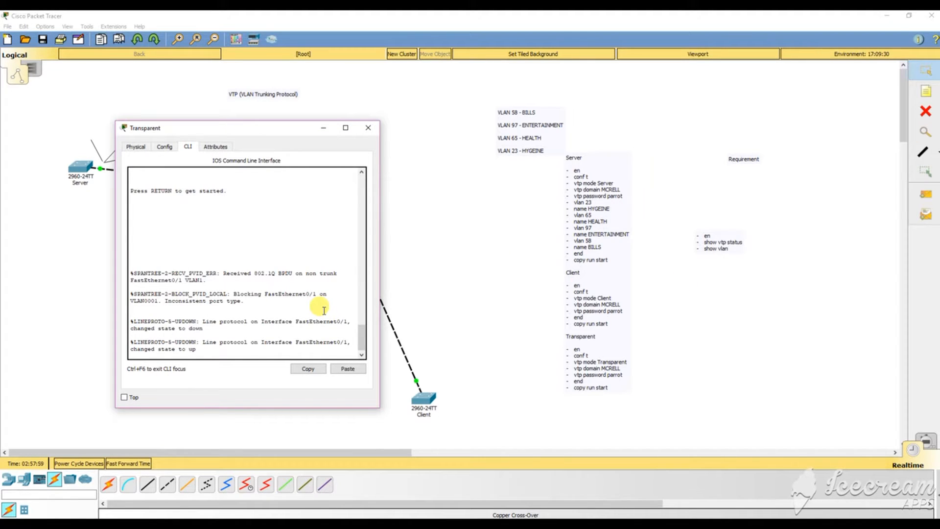
{"action": "key", "text": "Return"}
{"action": "key", "text": "Return"}
{"action": "key", "text": "Return"}
{"action": "key", "text": "Return"}
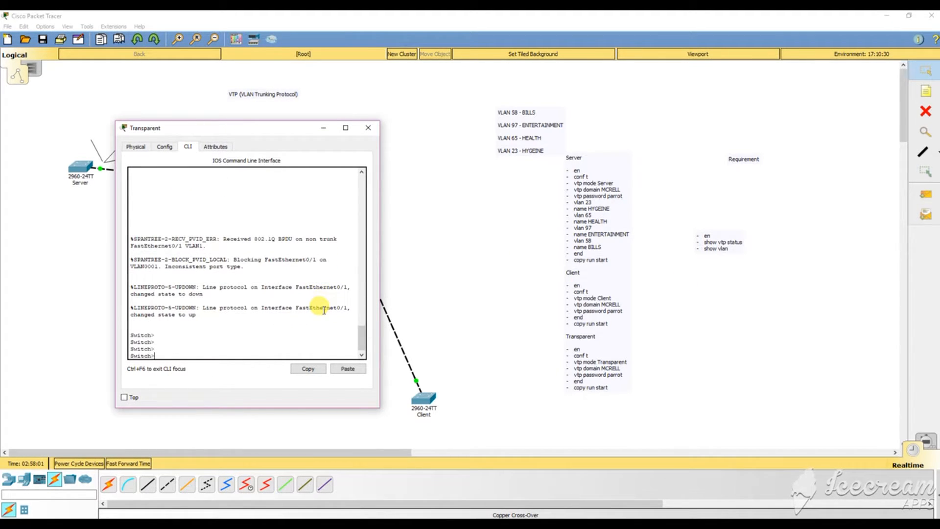
{"action": "type", "text": "en"}
{"action": "key", "text": "Return"}
{"action": "key", "text": "Return"}
{"action": "key", "text": "Return"}
{"action": "key", "text": "Return"}
{"action": "key", "text": "Return"}
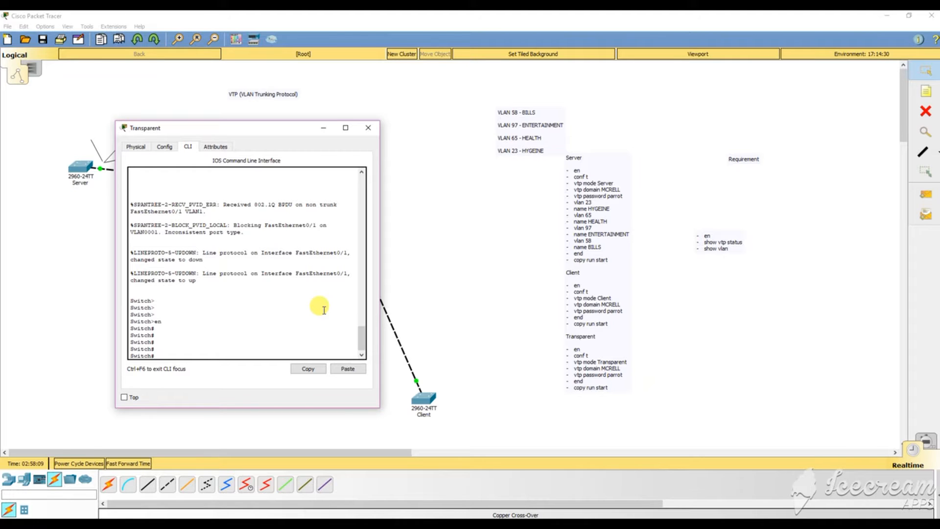
{"action": "type", "text": "conf t"}
{"action": "key", "text": "Return"}
{"action": "key", "text": "Return"}
{"action": "key", "text": "Return"}
{"action": "key", "text": "Return"}
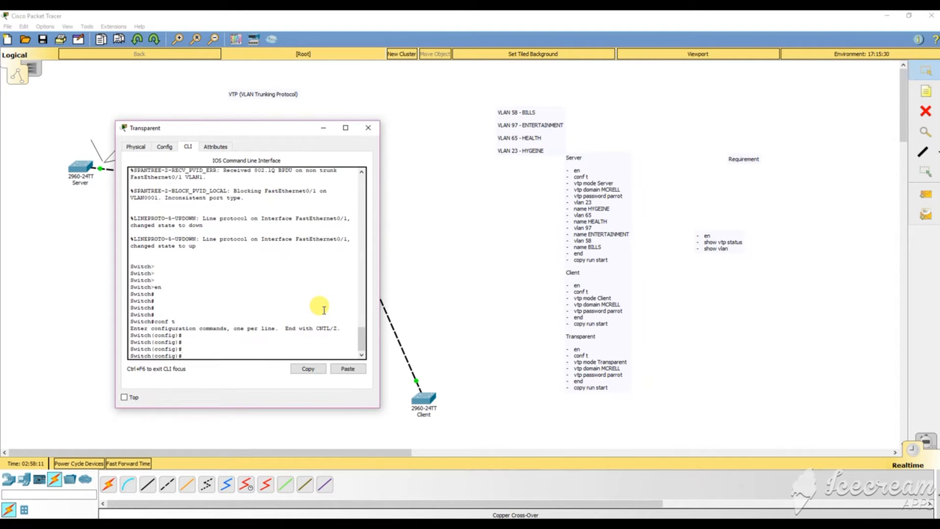
{"action": "type", "text": "int fa0/1"}
{"action": "key", "text": "Return"}
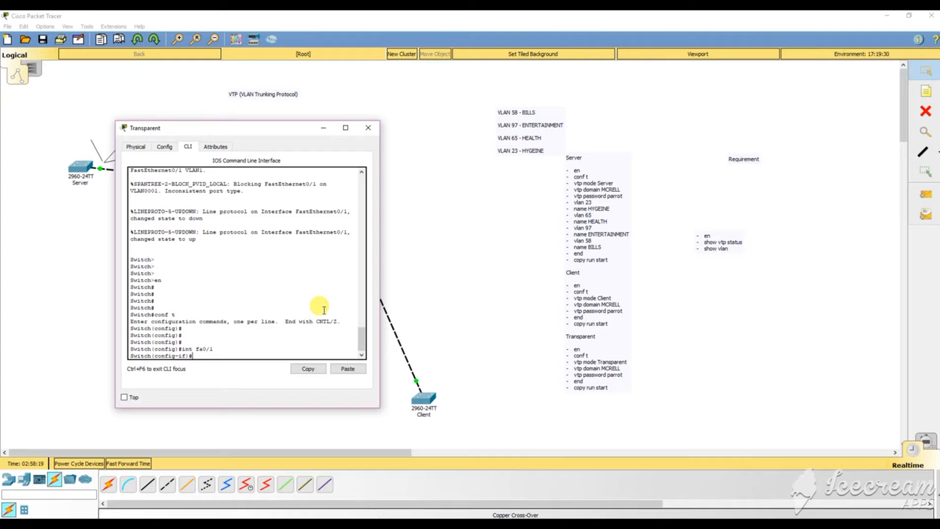
Run do show vtp status: Transparent mode, domain MCRELL, revision 0, 5 VLANs.
{"action": "type", "text": "swi"}
{"action": "key", "text": "Tab"}
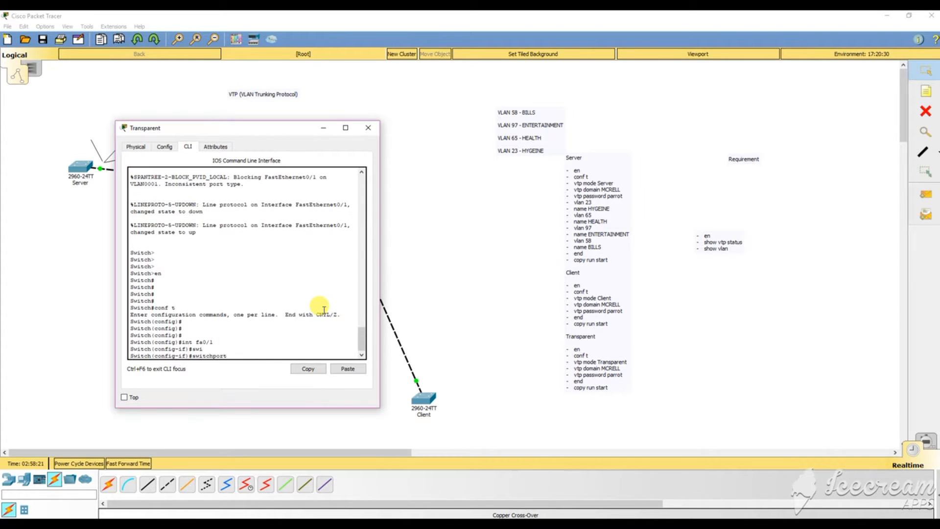
{"action": "key", "text": "BackSpace"}
{"action": "key", "text": "BackSpace"}
{"action": "key", "text": "BackSpace"}
{"action": "key", "text": "BackSpace"}
{"action": "key", "text": "BackSpace"}
{"action": "key", "text": "BackSpace"}
{"action": "key", "text": "BackSpace"}
{"action": "key", "text": "BackSpace"}
{"action": "key", "text": "BackSpace"}
{"action": "key", "text": "BackSpace"}
{"action": "type", "text": "e"}
{"action": "type", "text": "do"}
{"action": "type", "text": " show "}
{"action": "type", "text": "vt"}
{"action": "type", "text": "p status"}
{"action": "key", "text": "Return"}
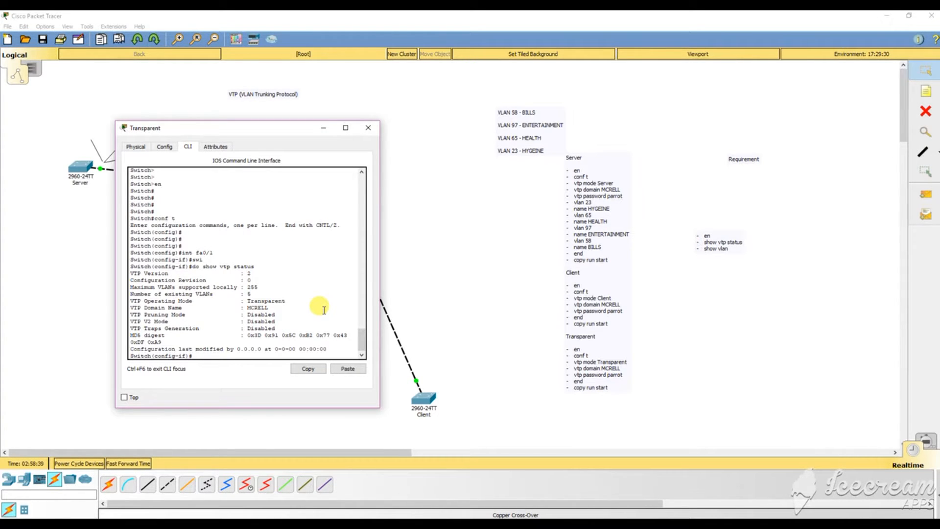
Set the Transparent switch's fa0/1 to switchport mode trunk.
{"action": "type", "text": "swi"}
{"action": "key", "text": "Tab"}
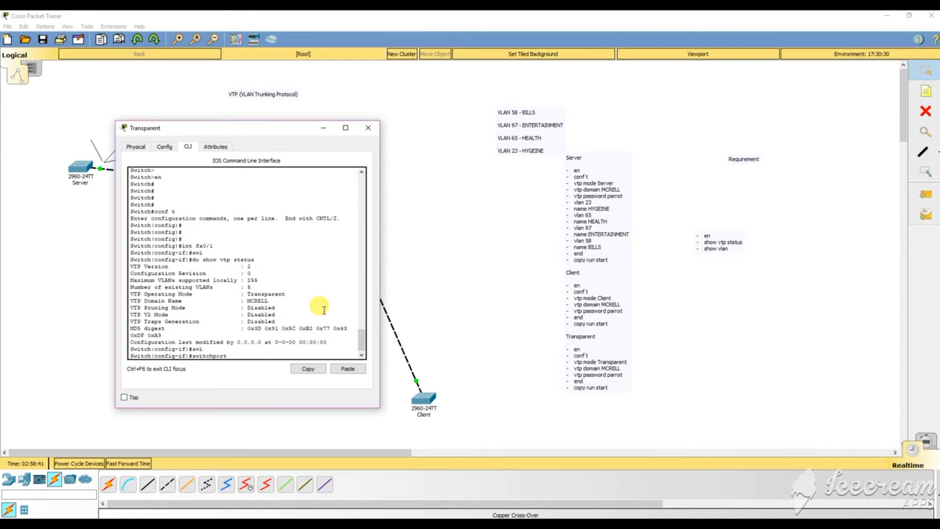
{"action": "type", "text": "mode trunk"}
{"action": "key", "text": "Return"}
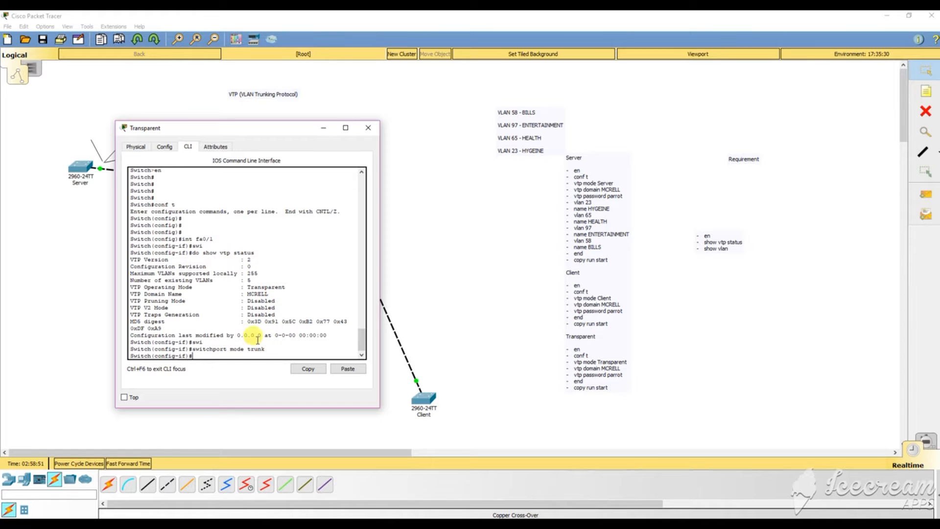
{"action": "left_click_drag", "start_coordinate": [181, 128], "coordinate": [459, 131]}
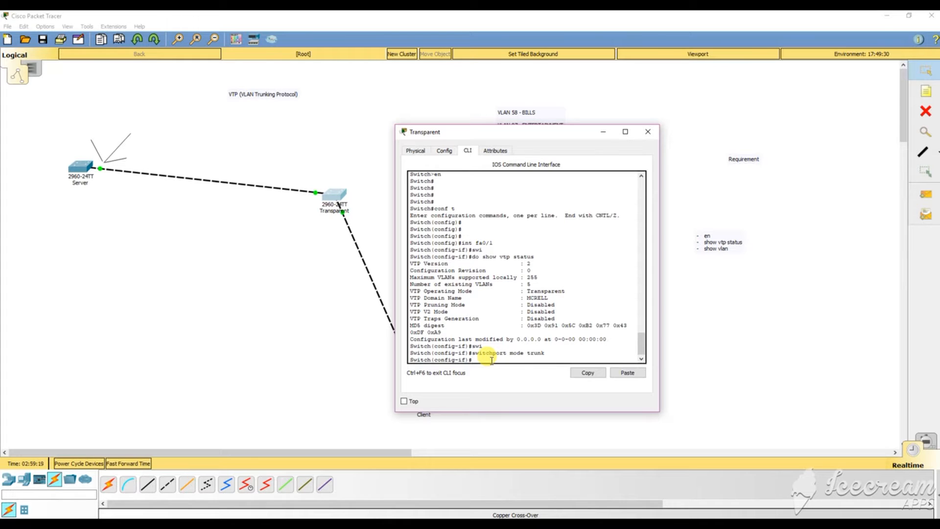
Allow only VLANs 23-97 on the trunk and bring the interface up with no shut.
{"action": "key", "text": "Tab"}
{"action": "type", "text": "trunk "}
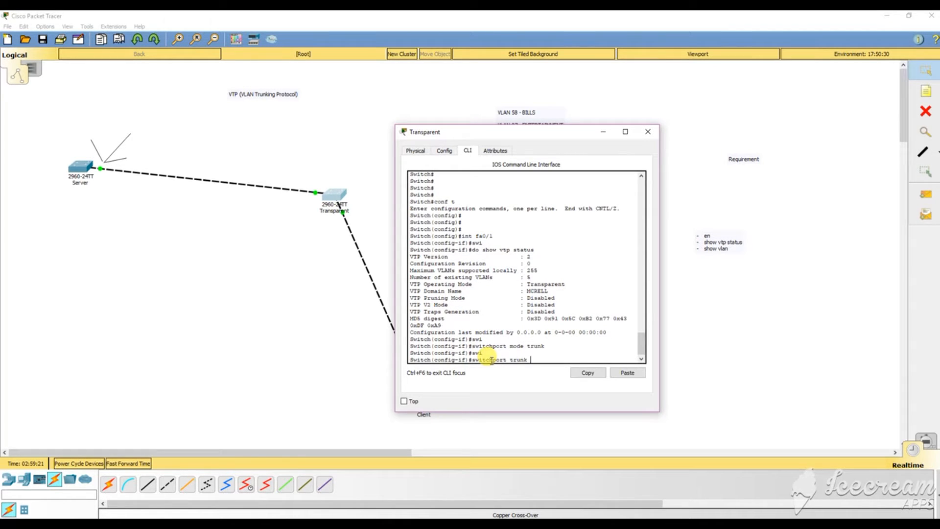
{"action": "type", "text": "all"}
{"action": "key", "text": "Tab"}
{"action": "type", "text": "valn"}
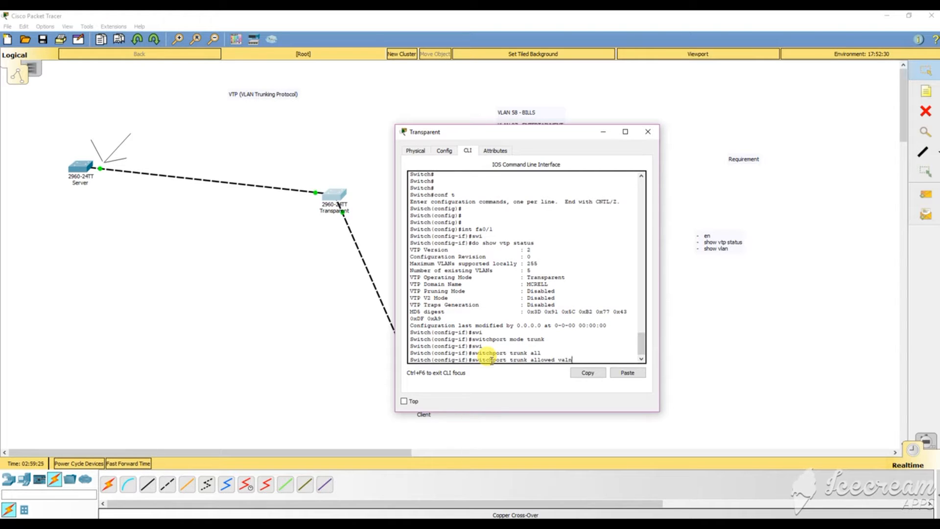
{"action": "key", "text": "BackSpace"}
{"action": "key", "text": "BackSpace"}
{"action": "key", "text": "BackSpace"}
{"action": "type", "text": "l"}
{"action": "key", "text": "Tab"}
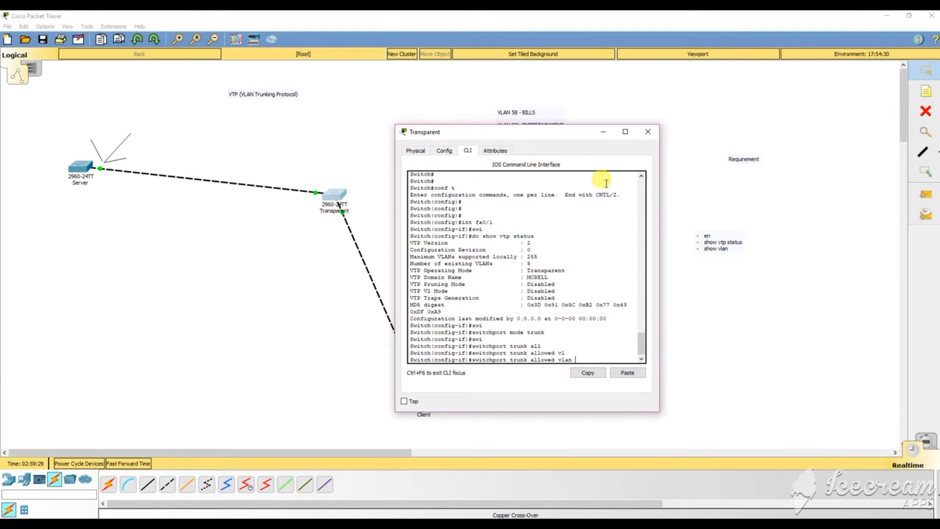
{"action": "left_click_drag", "start_coordinate": [533, 133], "coordinate": [255, 94]}
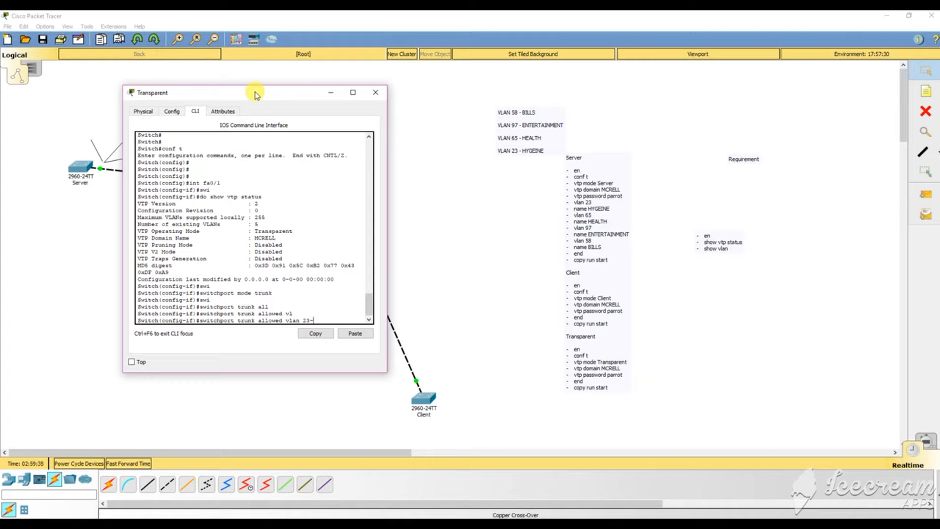
{"action": "type", "text": "23-97"}
{"action": "key", "text": "Return"}
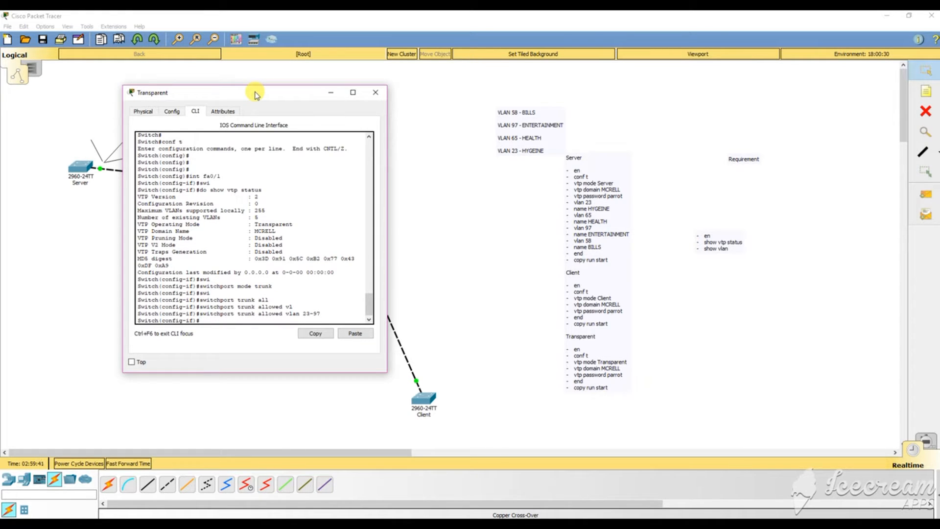
{"action": "type", "text": "no shut"}
{"action": "key", "text": "Return"}
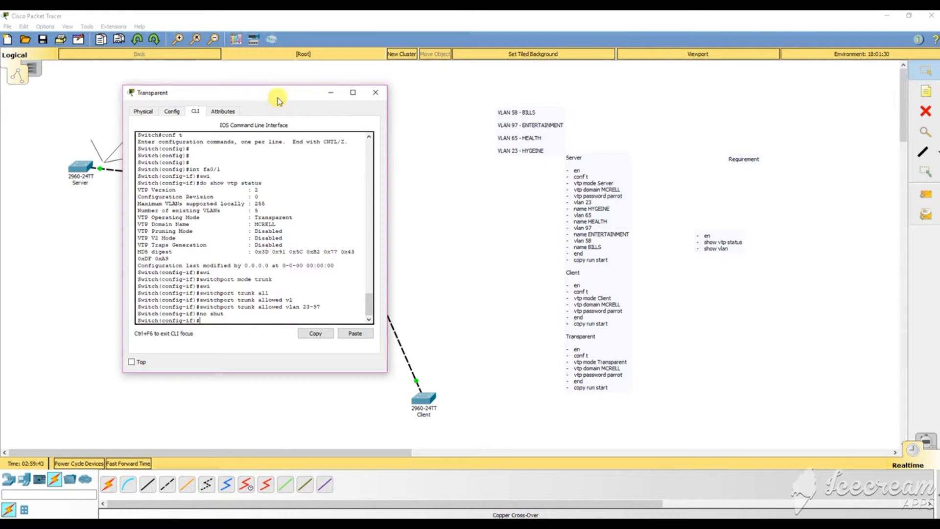
Save the Transparent switch's configuration with copy r s to startup-config and close its console.
{"action": "left_click_drag", "start_coordinate": [222, 97], "coordinate": [625, 138]}
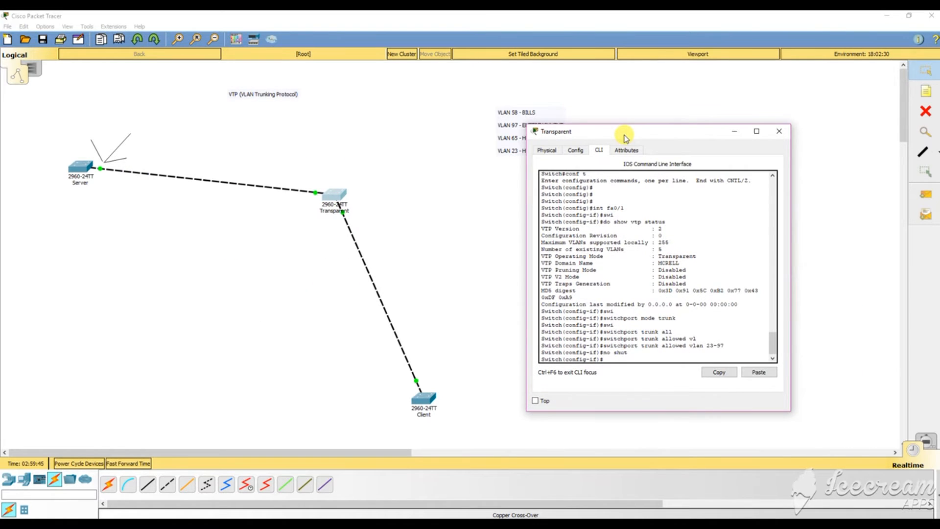
{"action": "type", "text": "en"}
{"action": "key", "text": "Return"}
{"action": "key", "text": "Return"}
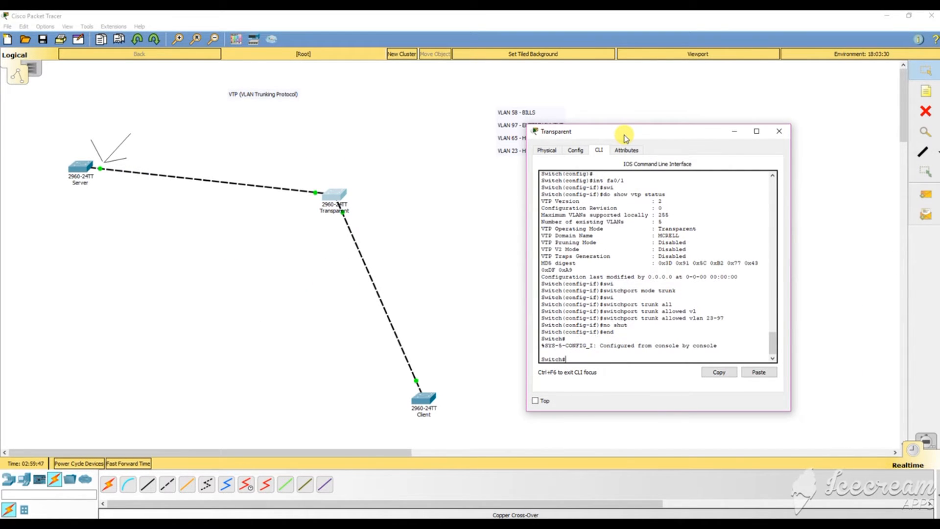
{"action": "type", "text": "cpyo"}
{"action": "key", "text": "BackSpace"}
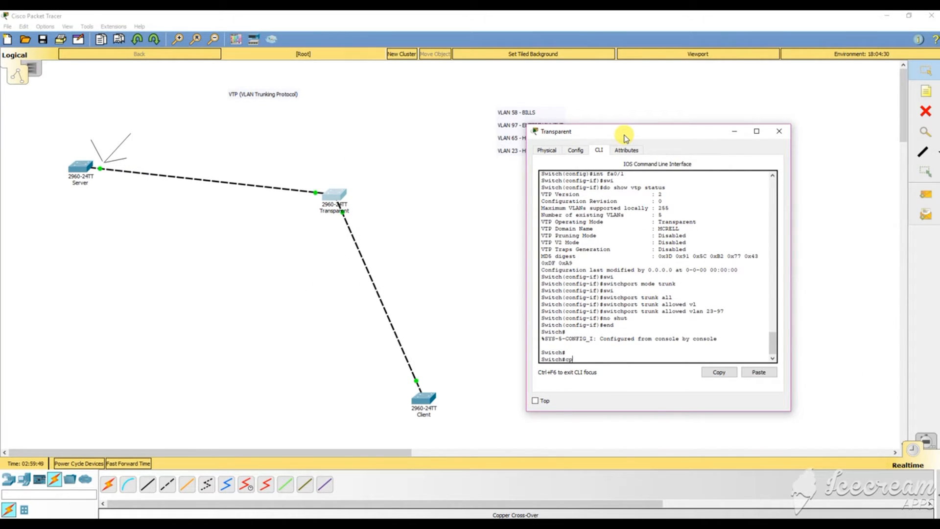
{"action": "key", "text": "BackSpace"}
{"action": "key", "text": "BackSpace"}
{"action": "type", "text": "opy r s"}
{"action": "key", "text": "Return"}
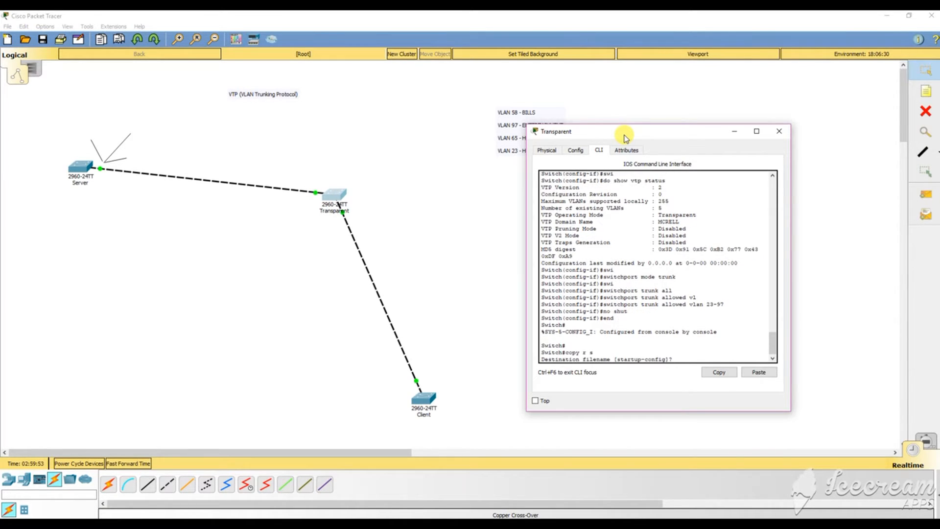
{"action": "key", "text": "Return"}
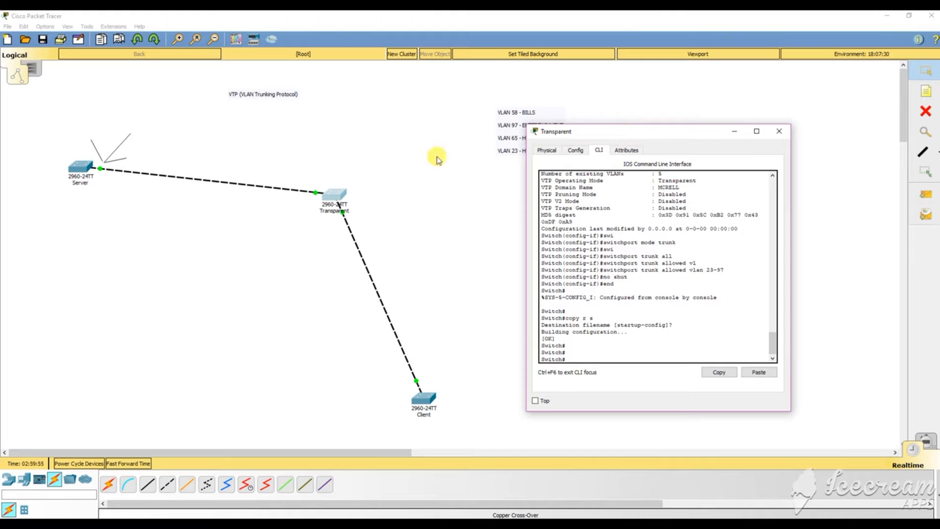
{"action": "left_click", "coordinate": [779, 131]}
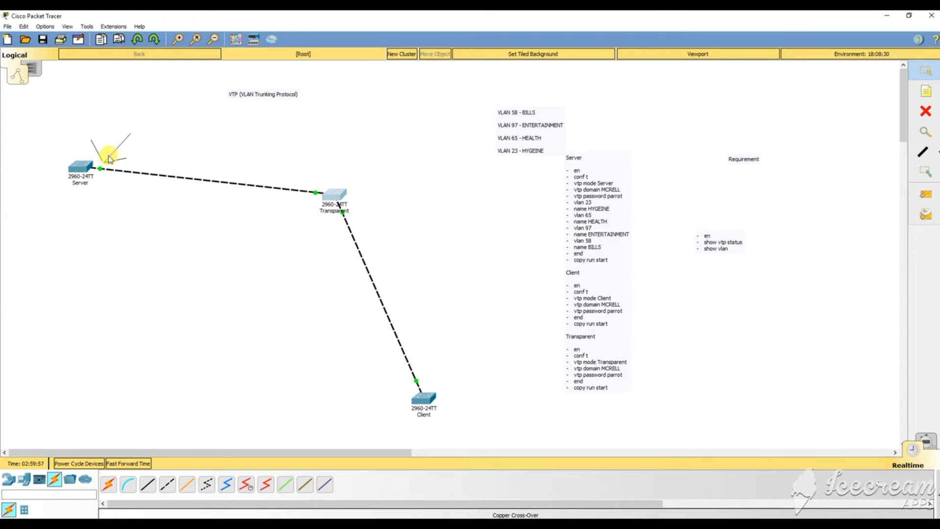
Finish paging the Server's config, save it with do copy r s, and close the window.
{"action": "left_click", "coordinate": [80, 166]}
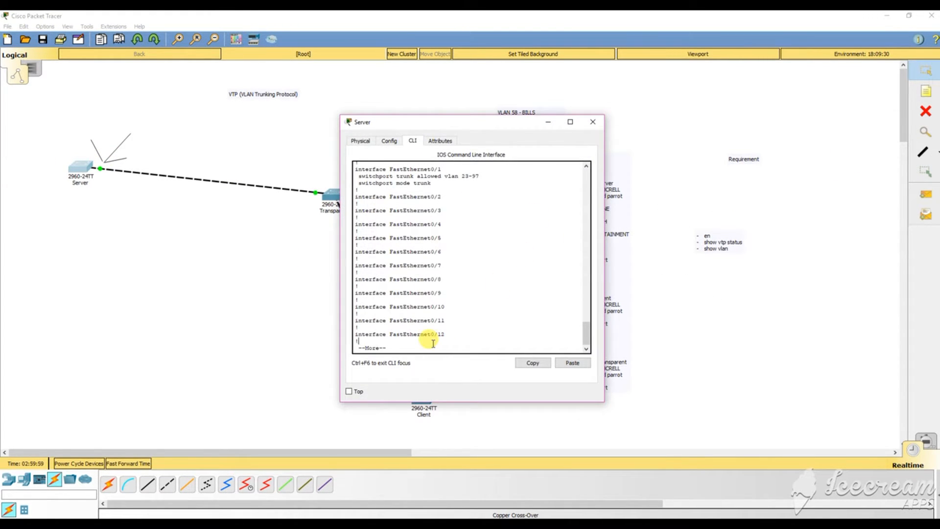
{"action": "key", "text": "Return"}
{"action": "key", "text": "Return"}
{"action": "key", "text": "Return"}
{"action": "key", "text": "Return"}
{"action": "key", "text": "Return"}
{"action": "key", "text": "space"}
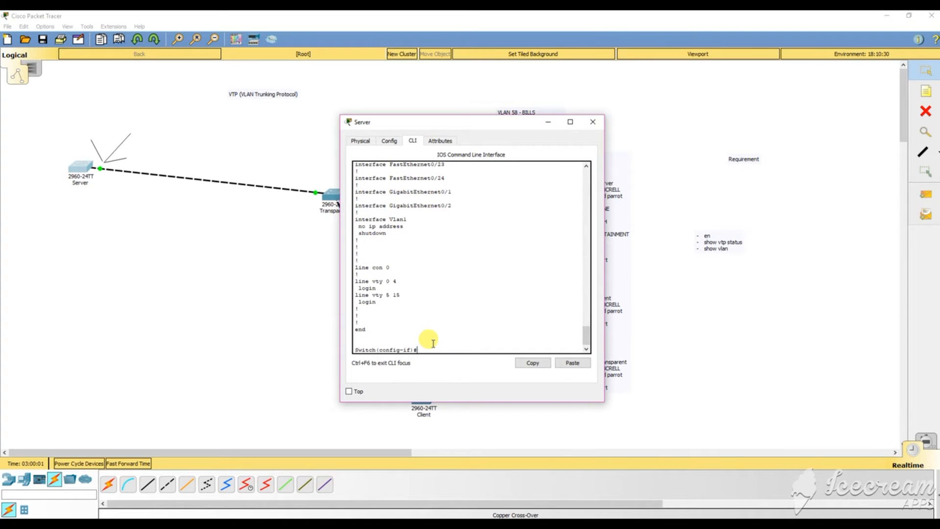
{"action": "type", "text": "do copy"}
{"action": "key", "text": "BackSpace"}
{"action": "key", "text": "BackSpace"}
{"action": "type", "text": "y r s"}
{"action": "key", "text": "Return"}
{"action": "key", "text": "Return"}
{"action": "key", "text": "Return"}
{"action": "key", "text": "Return"}
{"action": "key", "text": "Return"}
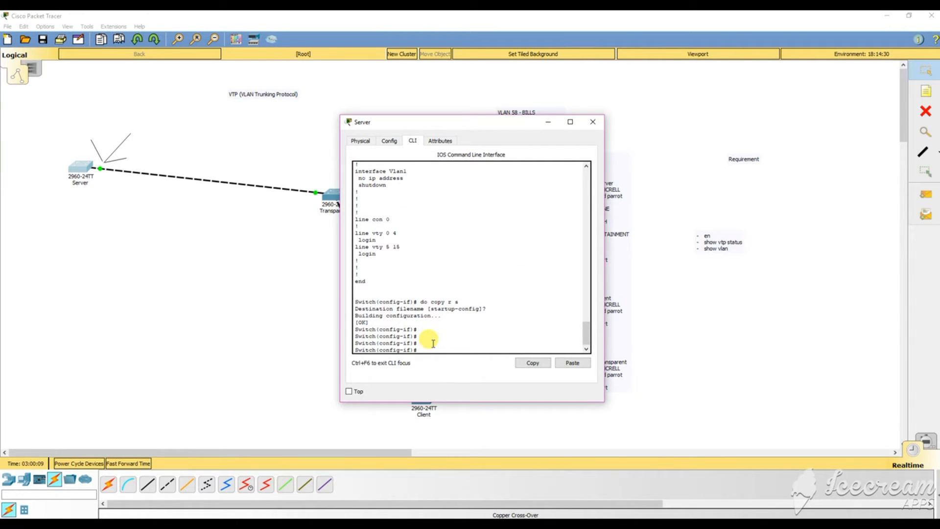
{"action": "left_click", "coordinate": [593, 122]}
Rerun show vtp status on the Client, still showing 5 VLANs at revision 0.
{"action": "left_click", "coordinate": [428, 400]}
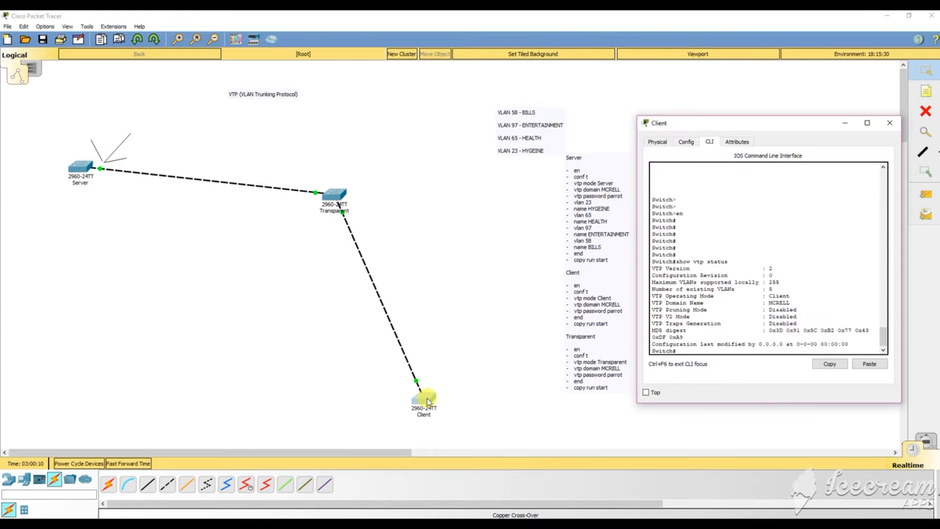
{"action": "left_click", "coordinate": [772, 348]}
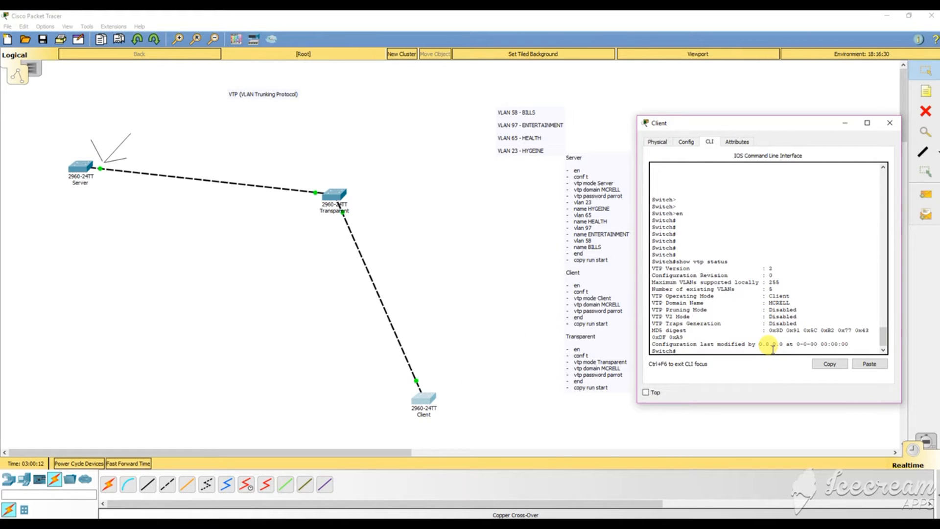
{"action": "key", "text": "Up"}
{"action": "key", "text": "Return"}
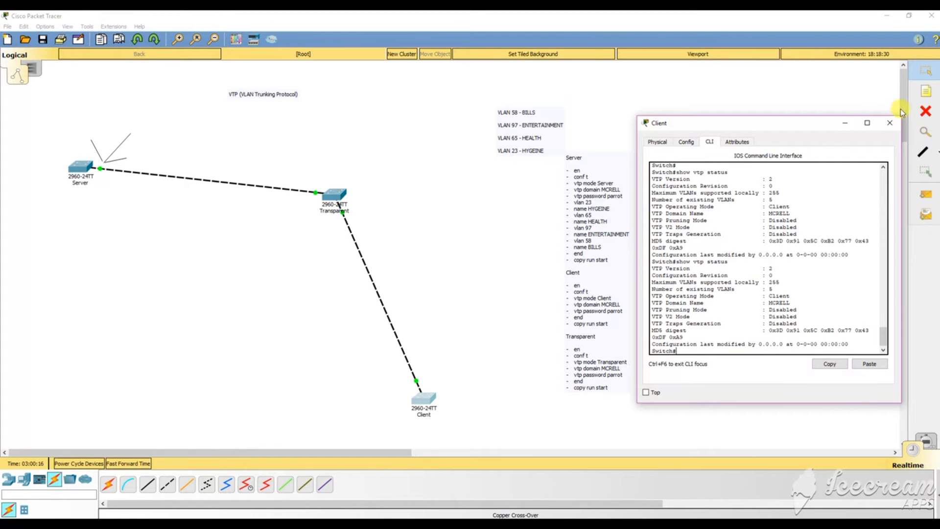
{"action": "left_click", "coordinate": [889, 122]}
Briefly open the Transparent switch's console, then reopen the Client console and move it aside.
{"action": "left_click", "coordinate": [333, 196]}
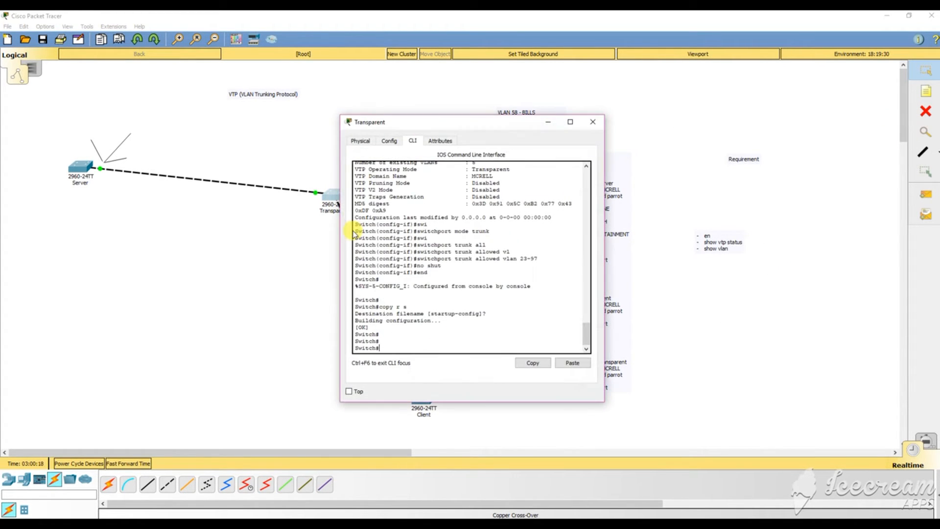
{"action": "left_click", "coordinate": [593, 121]}
{"action": "left_click", "coordinate": [422, 397]}
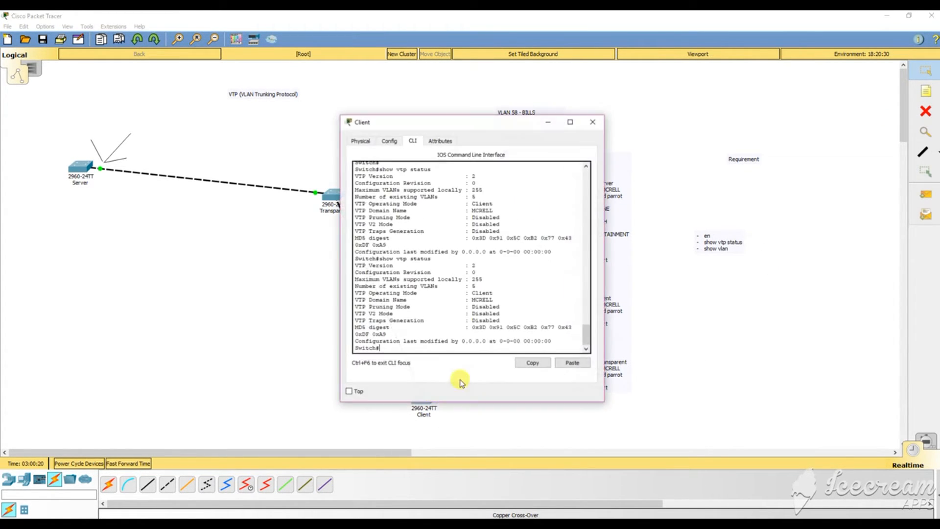
{"action": "left_click_drag", "start_coordinate": [437, 128], "coordinate": [622, 107]}
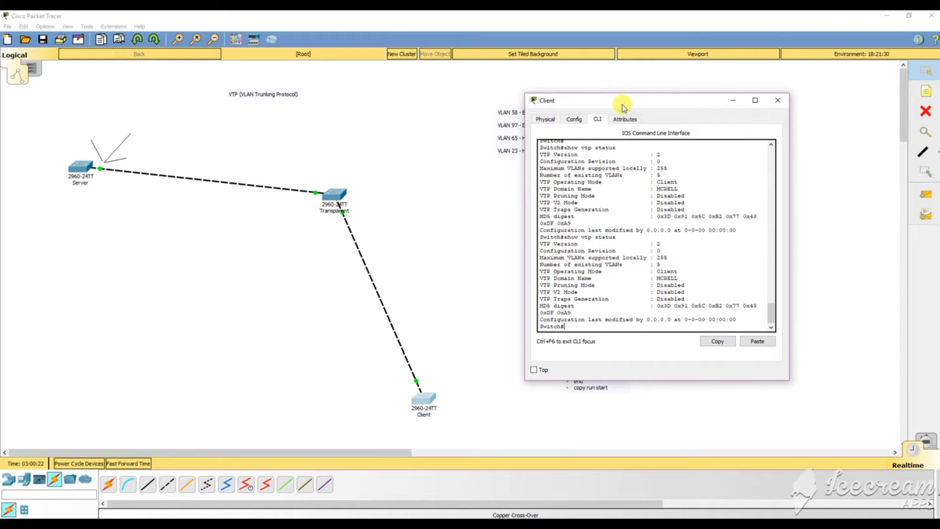
On the Client, enter conf t, select interface fa0/2 and set switchport mode trunk.
{"action": "key", "text": "Return"}
{"action": "key", "text": "Return"}
{"action": "key", "text": "Return"}
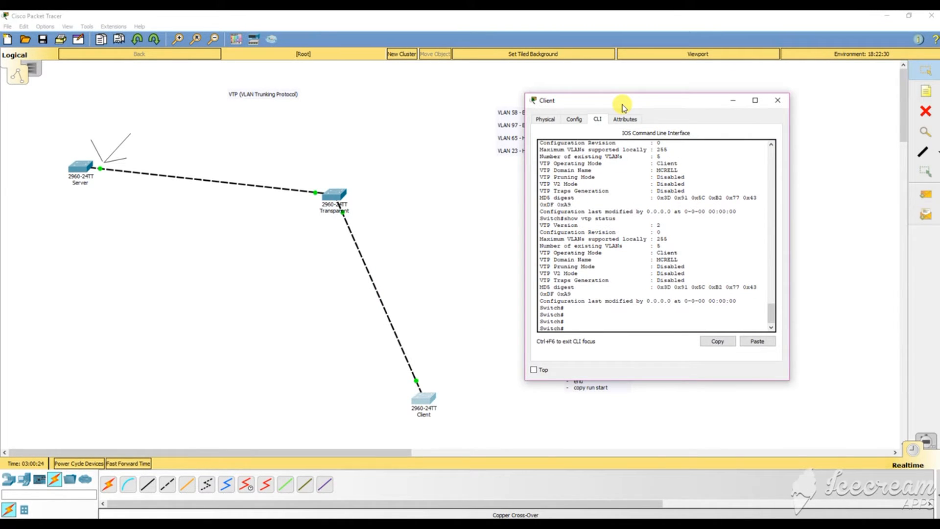
{"action": "type", "text": "conf t"}
{"action": "key", "text": "Return"}
{"action": "key", "text": "Return"}
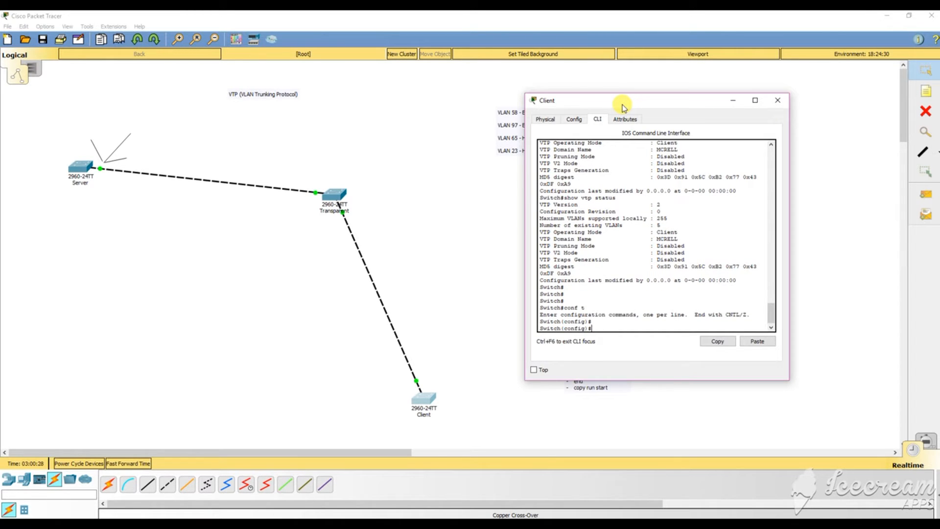
{"action": "type", "text": "int fa0/2"}
{"action": "key", "text": "Return"}
{"action": "type", "text": "s"}
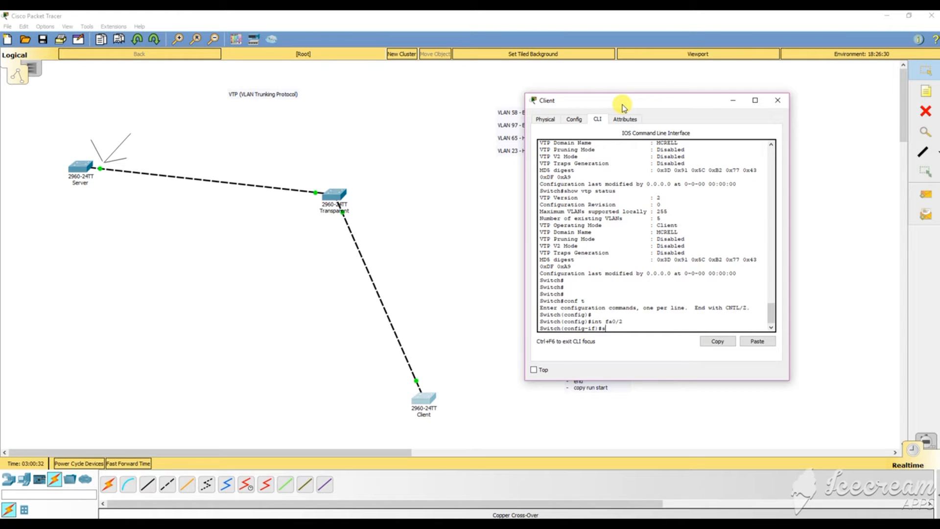
{"action": "type", "text": "wi"}
{"action": "key", "text": "Tab"}
{"action": "type", "text": "mod"}
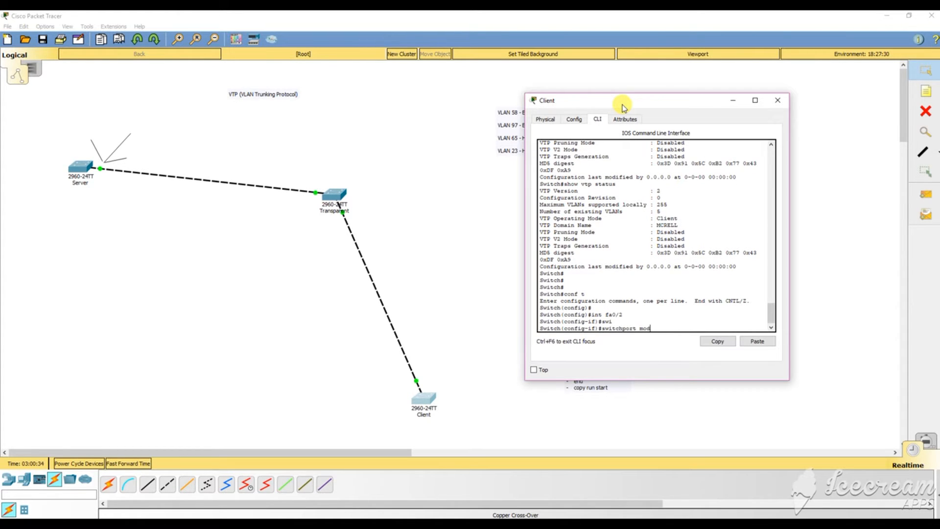
{"action": "type", "text": "e trunk"}
{"action": "key", "text": "Tab"}
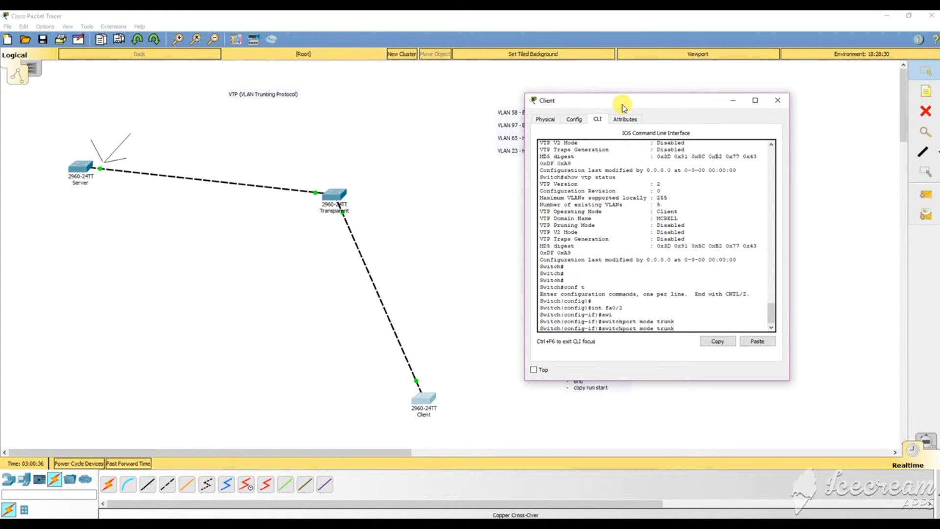
{"action": "key", "text": "Return"}
{"action": "key", "text": "Return"}
{"action": "key", "text": "Return"}
{"action": "key", "text": "Return"}
Restrict fa0/2's trunk to allowed VLANs 23-97.
{"action": "type", "text": "s"}
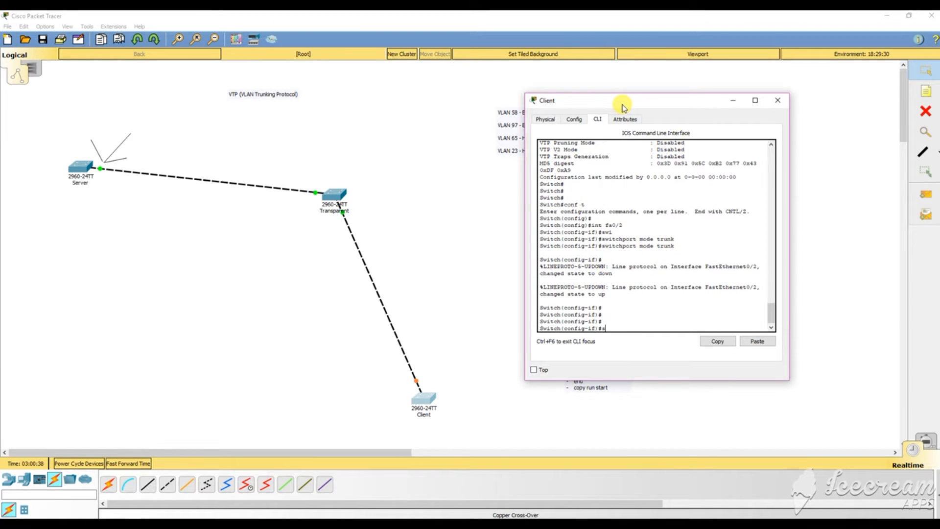
{"action": "type", "text": "wi"}
{"action": "key", "text": "Tab"}
{"action": "type", "text": "tr"}
{"action": "key", "text": "Tab"}
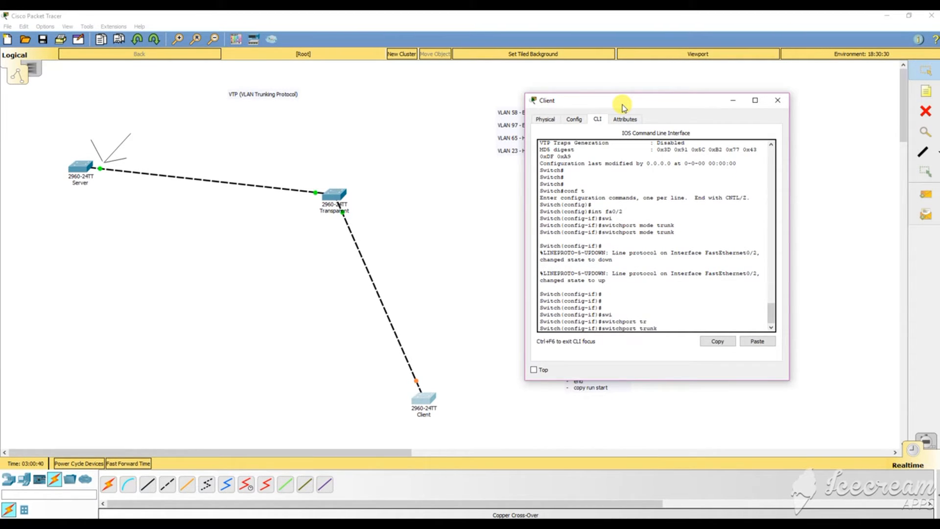
{"action": "type", "text": "v"}
{"action": "type", "text": "ll"}
{"action": "key", "text": "Tab"}
{"action": "type", "text": "vlan"}
{"action": "key", "text": "Tab"}
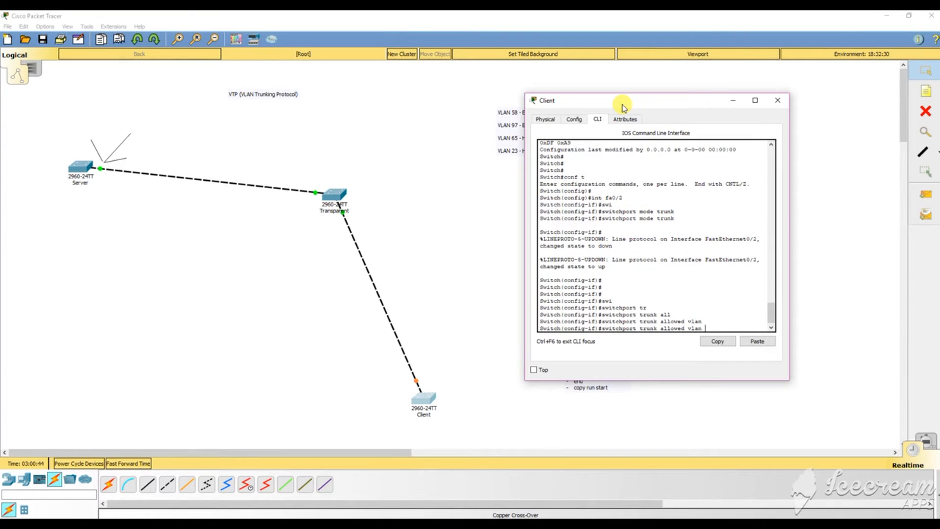
{"action": "type", "text": "23-97"}
{"action": "key", "text": "Return"}
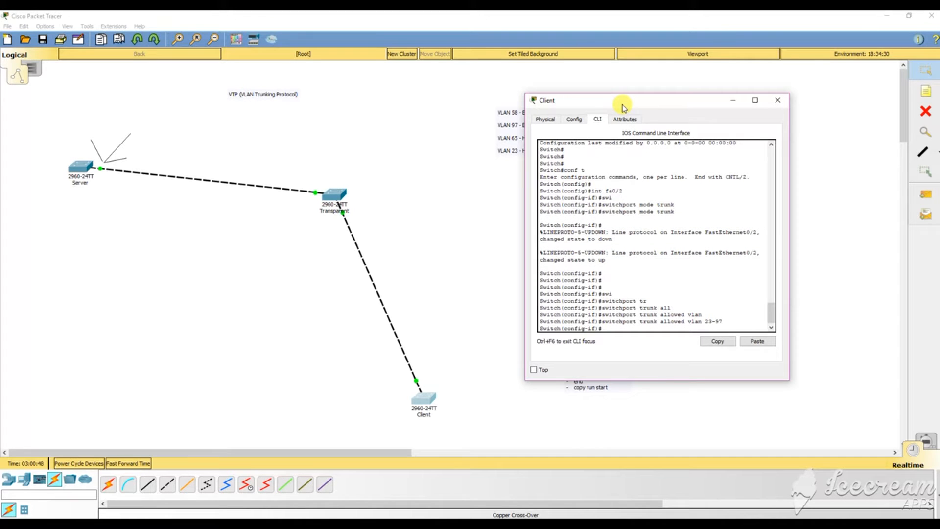
Enable fa0/2 with no shut and recheck VTP status, still 5 VLANs at revision 0.
{"action": "type", "text": "no shut"}
{"action": "key", "text": "Return"}
{"action": "key", "text": "Return"}
{"action": "key", "text": "Return"}
{"action": "key", "text": "Return"}
{"action": "key", "text": "Return"}
{"action": "key", "text": "Return"}
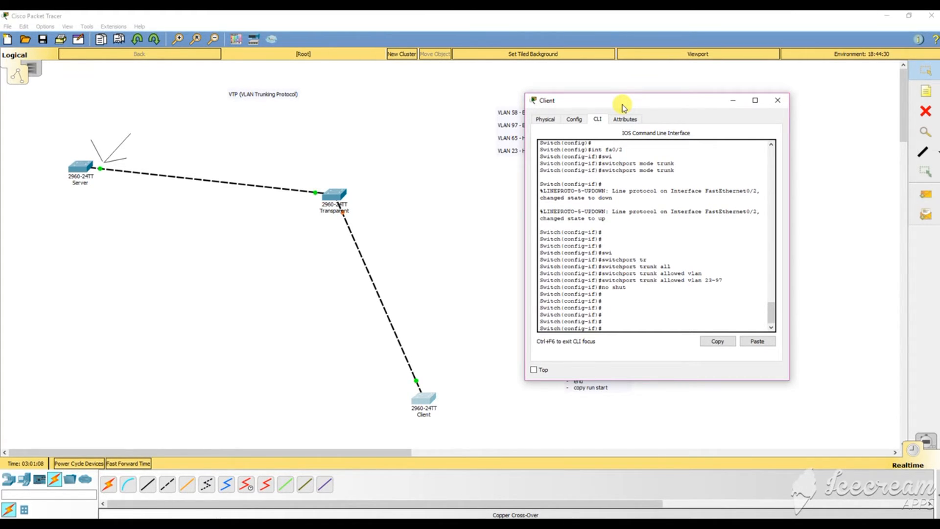
{"action": "type", "text": "do show v"}
{"action": "type", "text": "tp stau"}
{"action": "type", "text": "us"}
{"action": "key", "text": "Return"}
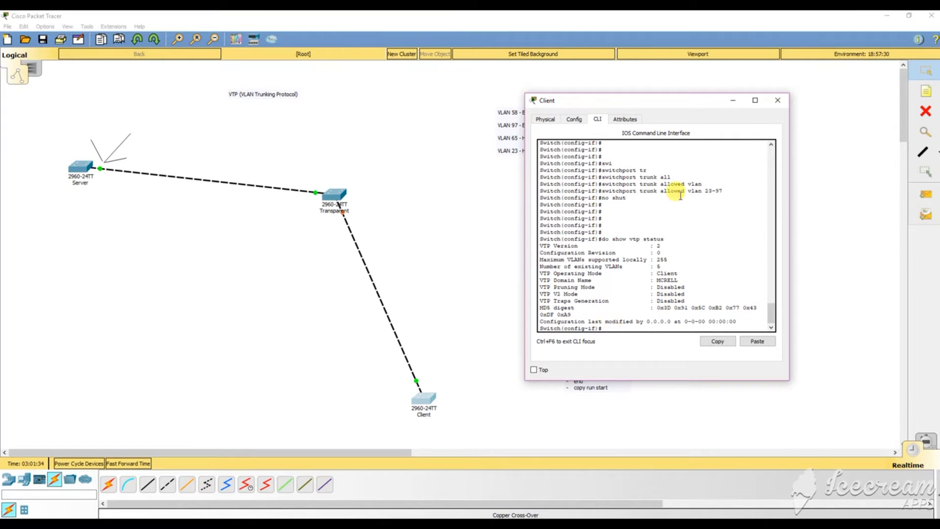
Switch to the Transparent switch's console and enter global configuration mode with en and conf t.
{"action": "left_click", "coordinate": [777, 100]}
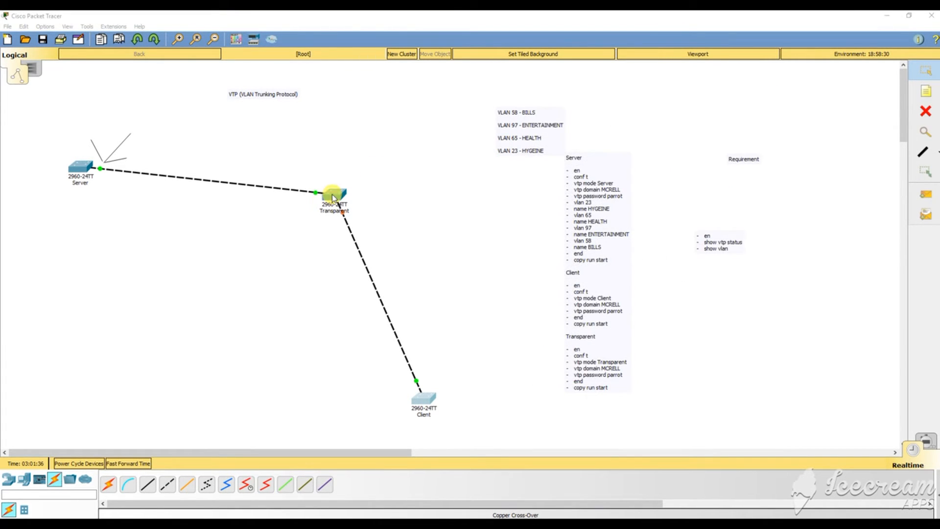
{"action": "left_click", "coordinate": [333, 198]}
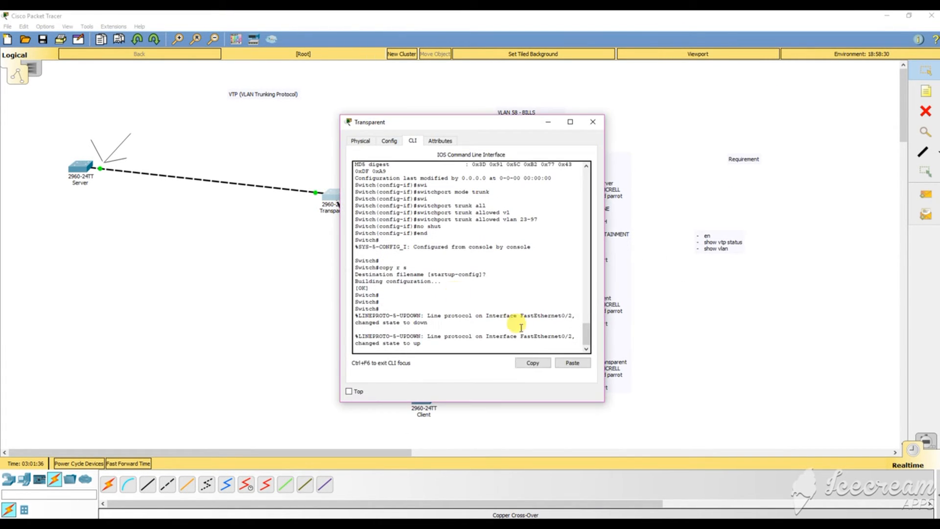
{"action": "key", "text": "Return"}
{"action": "key", "text": "Return"}
{"action": "key", "text": "Return"}
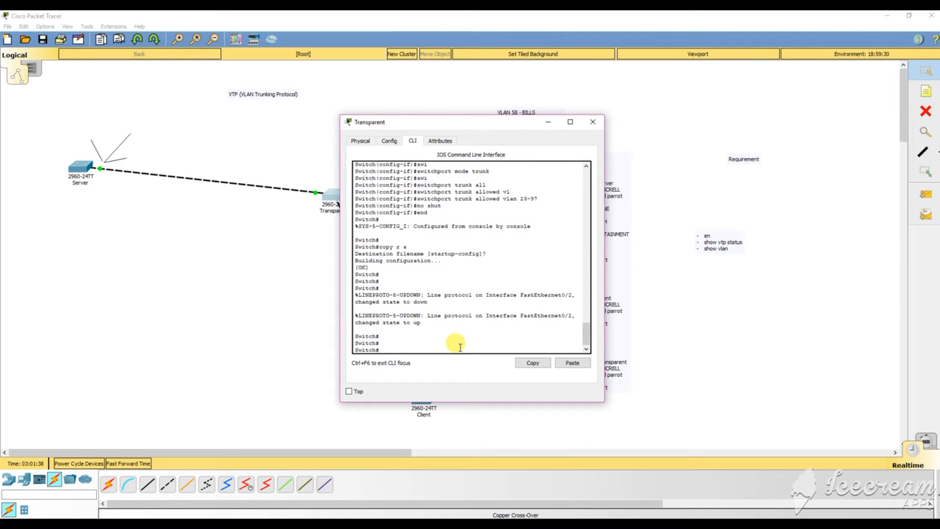
{"action": "type", "text": "en"}
{"action": "key", "text": "Return"}
{"action": "key", "text": "Return"}
{"action": "key", "text": "Return"}
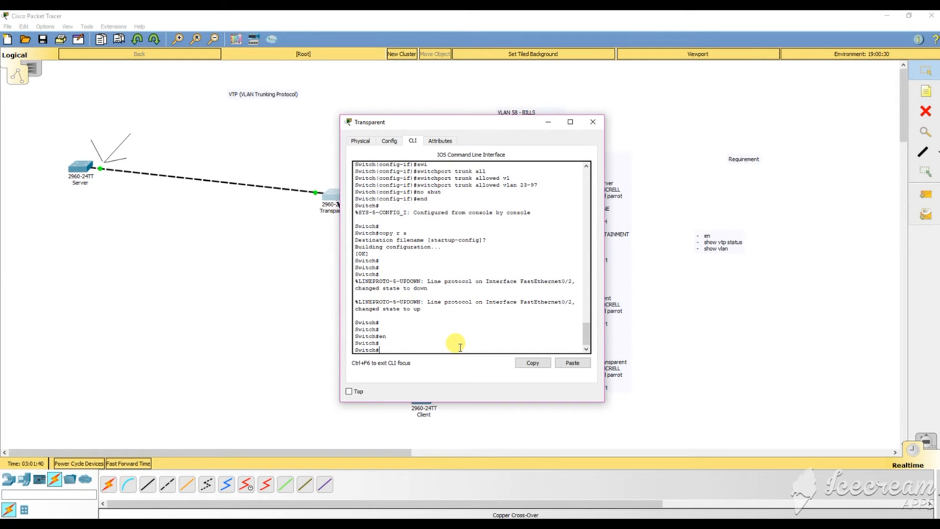
{"action": "type", "text": "conf t"}
{"action": "key", "text": "Return"}
{"action": "key", "text": "Return"}
{"action": "key", "text": "Return"}
{"action": "key", "text": "Return"}
{"action": "key", "text": "Return"}
{"action": "key", "text": "Return"}
{"action": "key", "text": "Return"}
{"action": "key", "text": "Return"}
{"action": "key", "text": "Return"}
{"action": "key", "text": "Return"}
{"action": "key", "text": "Return"}
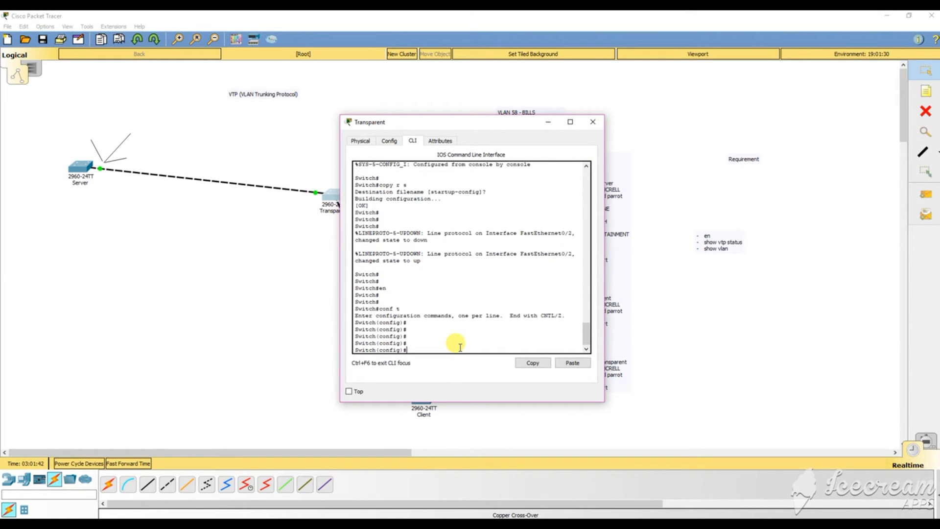
On interface Fa0/2, enter 'switchport mode trunk' to make it a trunk port.
{"action": "type", "text": "fa"}
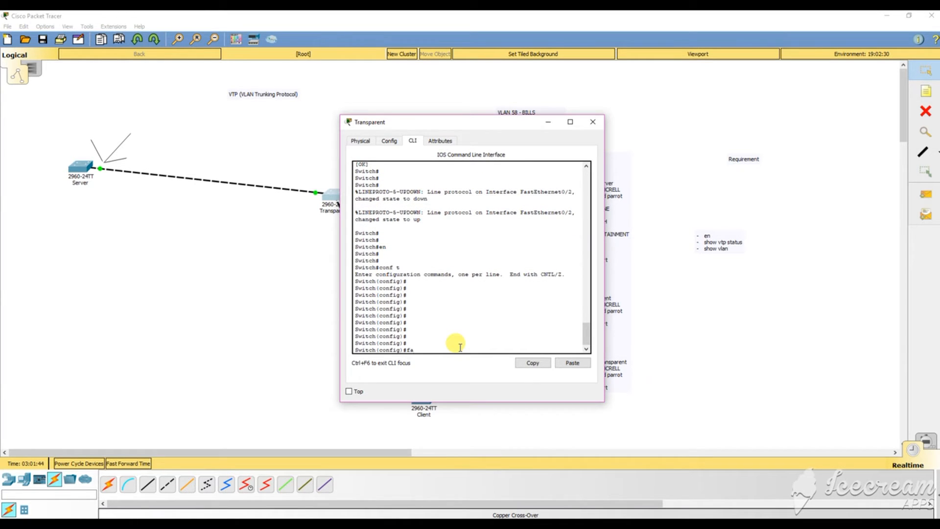
{"action": "type", "text": "0/2"}
{"action": "key", "text": "Home"}
{"action": "type", "text": "int"}
{"action": "key", "text": "Return"}
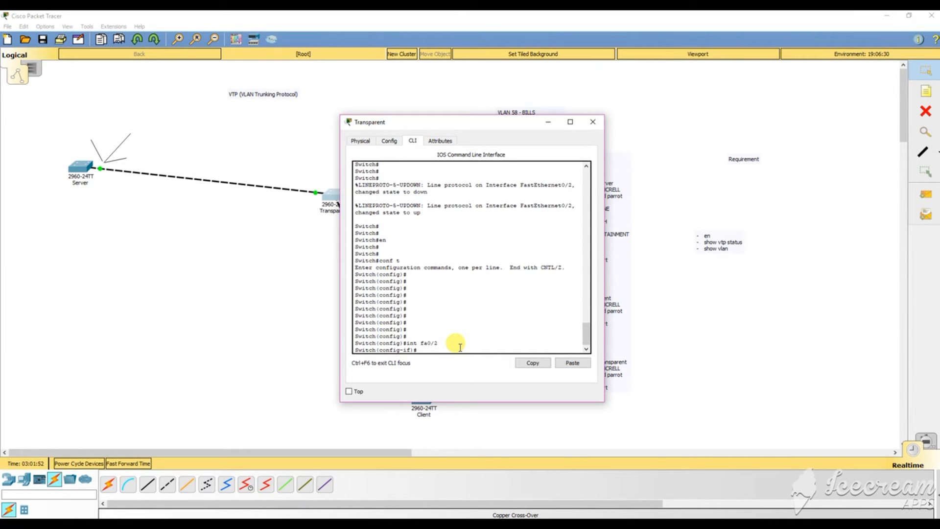
{"action": "type", "text": "swi"}
{"action": "key", "text": "Tab"}
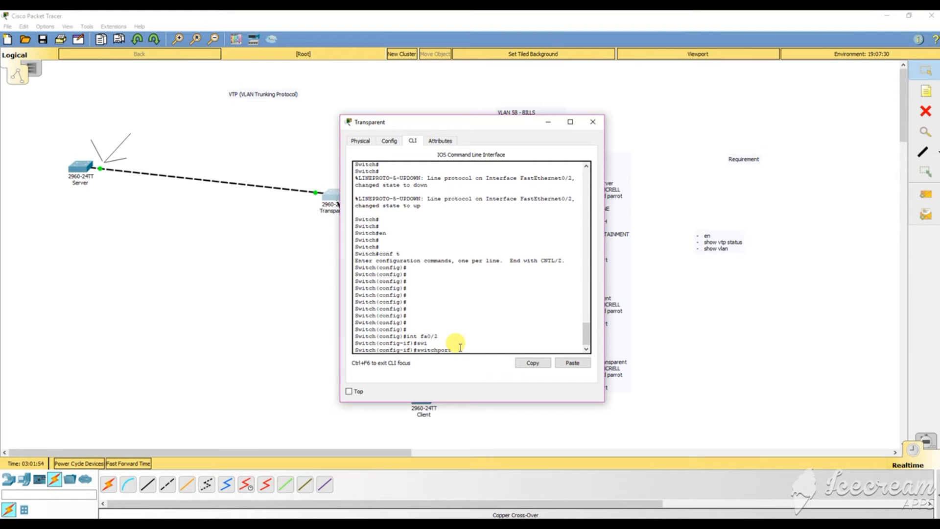
{"action": "type", "text": "mode trj"}
{"action": "key", "text": "BackSpace"}
{"action": "type", "text": "unk"}
{"action": "key", "text": "Return"}
Try 'switchport trunk vlan all' and query 'switchport trunk vlan ?', which is rejected.
{"action": "type", "text": "s"}
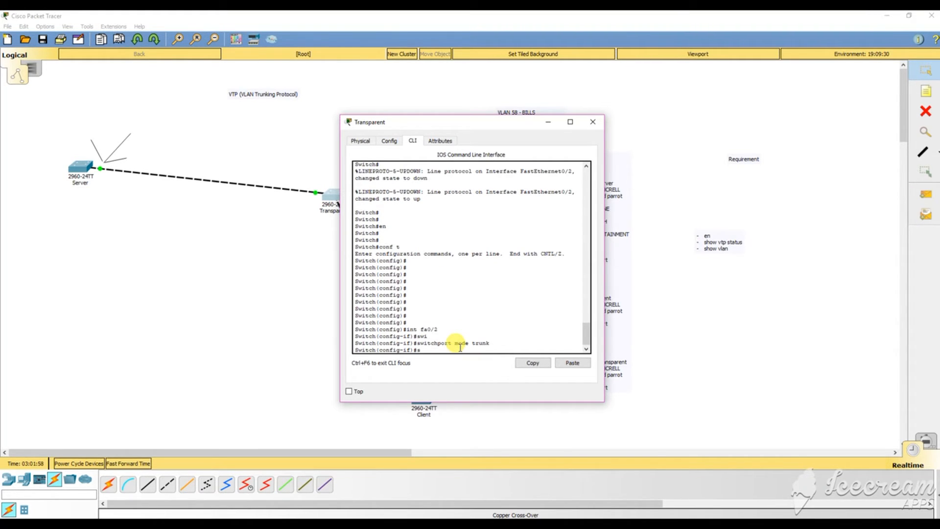
{"action": "type", "text": "wi"}
{"action": "key", "text": "Tab"}
{"action": "type", "text": "tru"}
{"action": "key", "text": "Tab"}
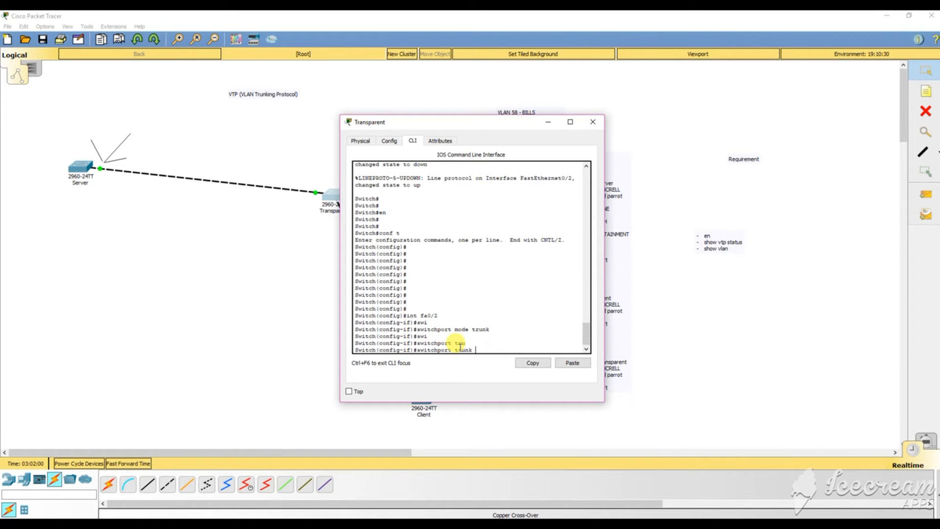
{"action": "type", "text": "vlan vall"}
{"action": "key", "text": "Tab"}
{"action": "key", "text": "BackSpace"}
{"action": "key", "text": "BackSpace"}
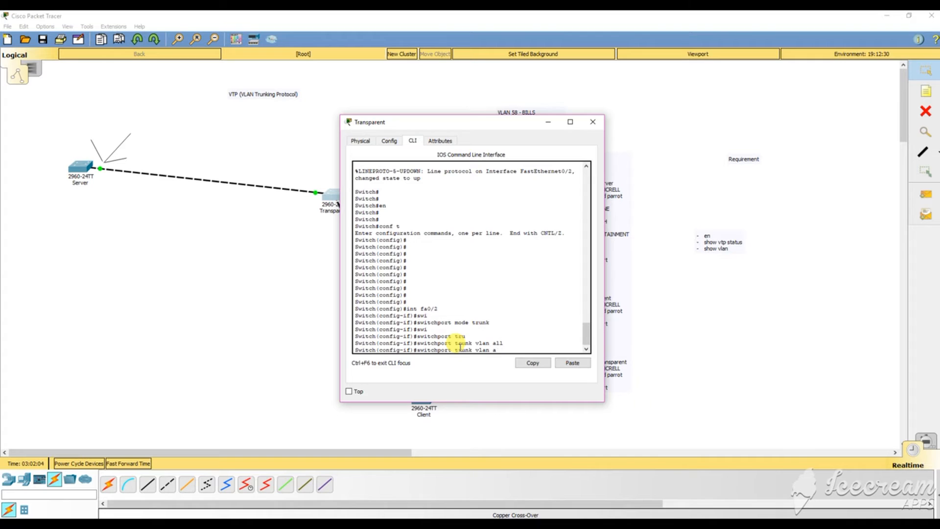
{"action": "type", "text": "all"}
{"action": "key", "text": "Tab"}
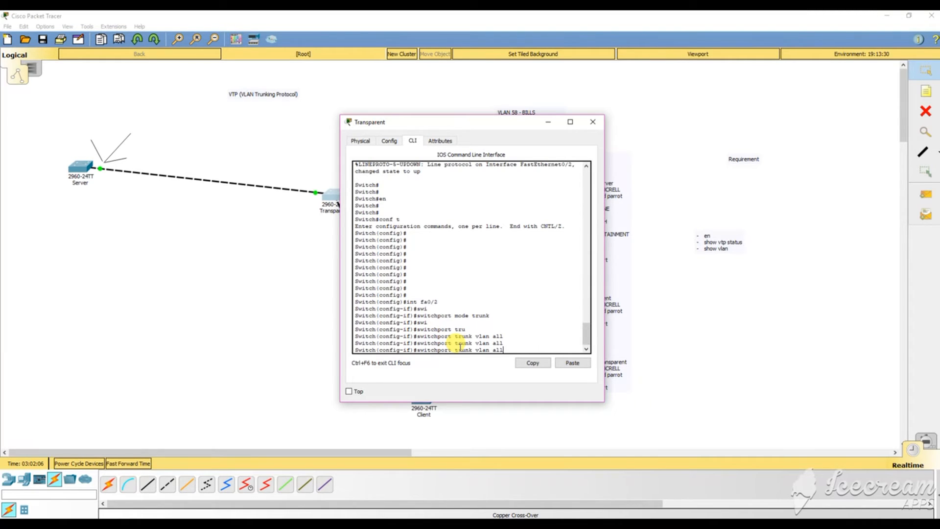
{"action": "key", "text": "BackSpace"}
{"action": "key", "text": "BackSpace"}
{"action": "key", "text": "BackSpace"}
{"action": "type", "text": "?"}
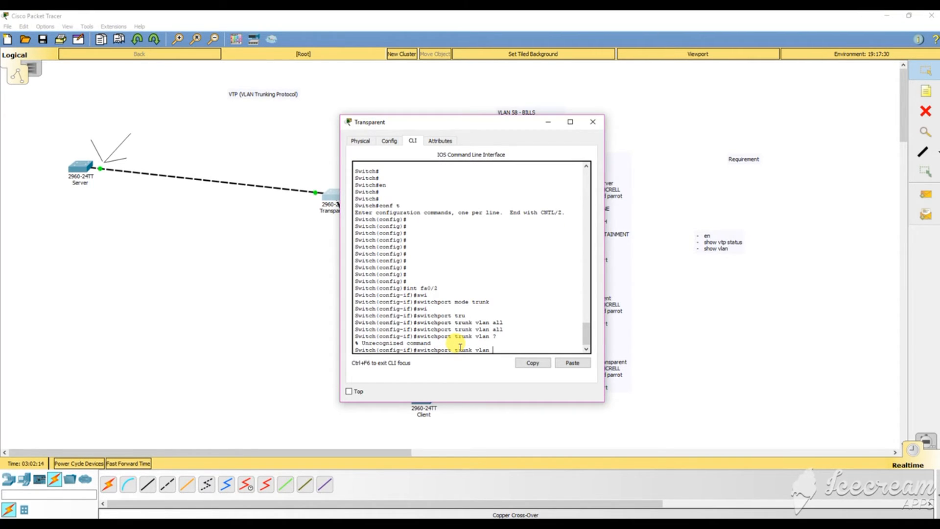
Enter 'switchport trunk allowed vlan 23-97' on Fa0/2 to restrict the trunk to VLANs 23-97.
{"action": "key", "text": "BackSpace"}
{"action": "key", "text": "BackSpace"}
{"action": "key", "text": "BackSpace"}
{"action": "key", "text": "BackSpace"}
{"action": "key", "text": "BackSpace"}
{"action": "key", "text": "BackSpace"}
{"action": "key", "text": "BackSpace"}
{"action": "key", "text": "BackSpace"}
{"action": "key", "text": "BackSpace"}
{"action": "key", "text": "Tab"}
{"action": "type", "text": "?"}
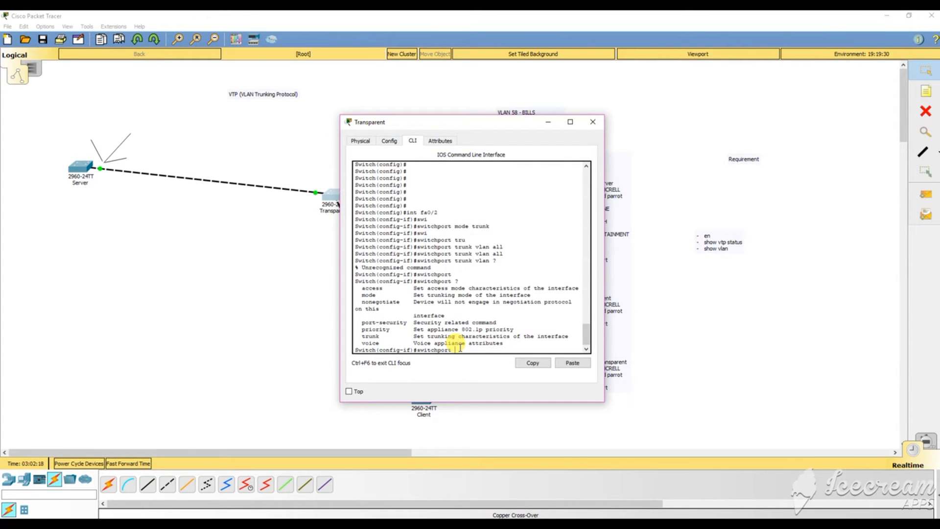
{"action": "type", "text": "trun"}
{"action": "key", "text": "Tab"}
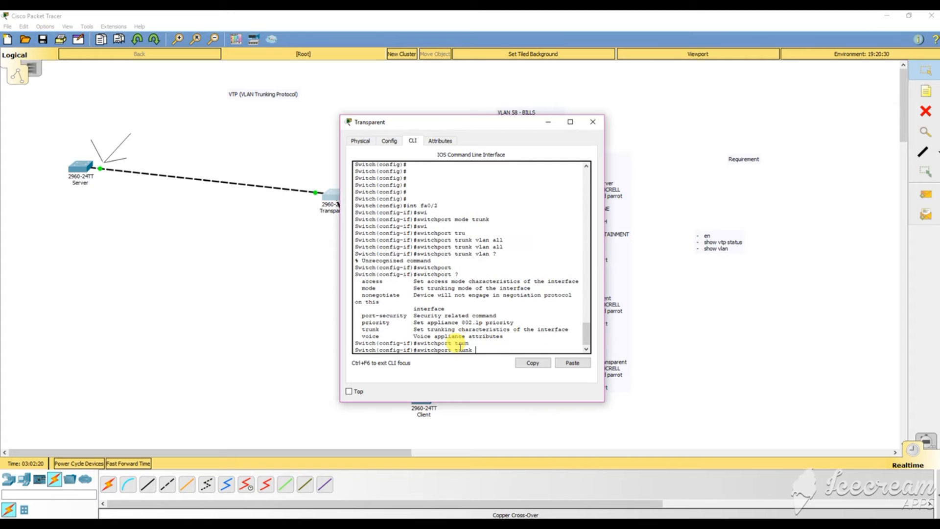
{"action": "type", "text": "allow"}
{"action": "key", "text": "Tab"}
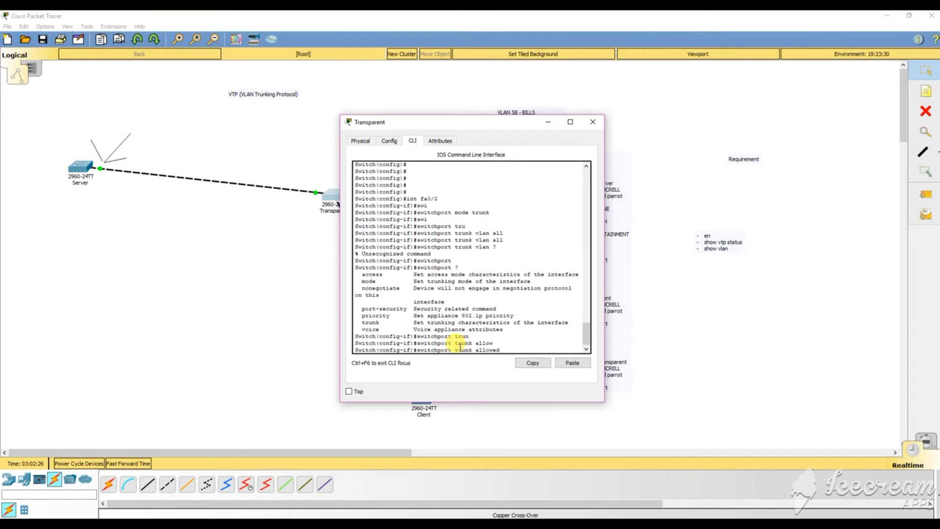
{"action": "type", "text": "vlan ?"}
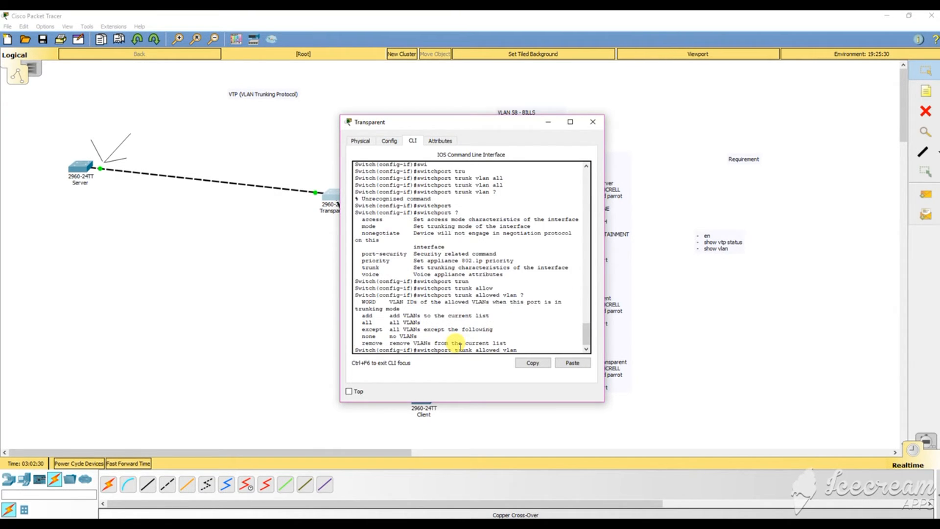
{"action": "type", "text": "23-97"}
{"action": "key", "text": "Return"}
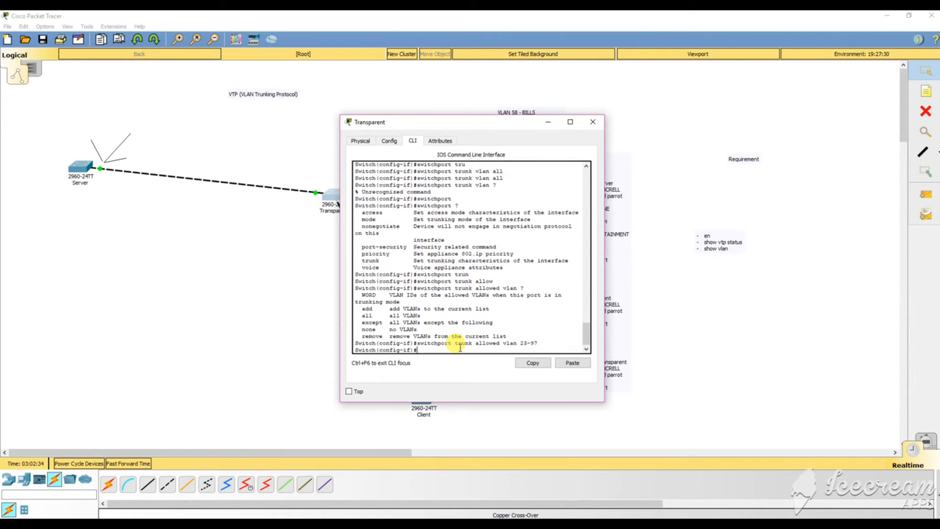
Enable port Fa0/2 with 'no shut'.
{"action": "type", "text": "o"}
{"action": "type", "text": "no shut"}
{"action": "key", "text": "Return"}
{"action": "key", "text": "Return"}
{"action": "key", "text": "Return"}
{"action": "key", "text": "Return"}
{"action": "key", "text": "Return"}
{"action": "type", "text": "v"}
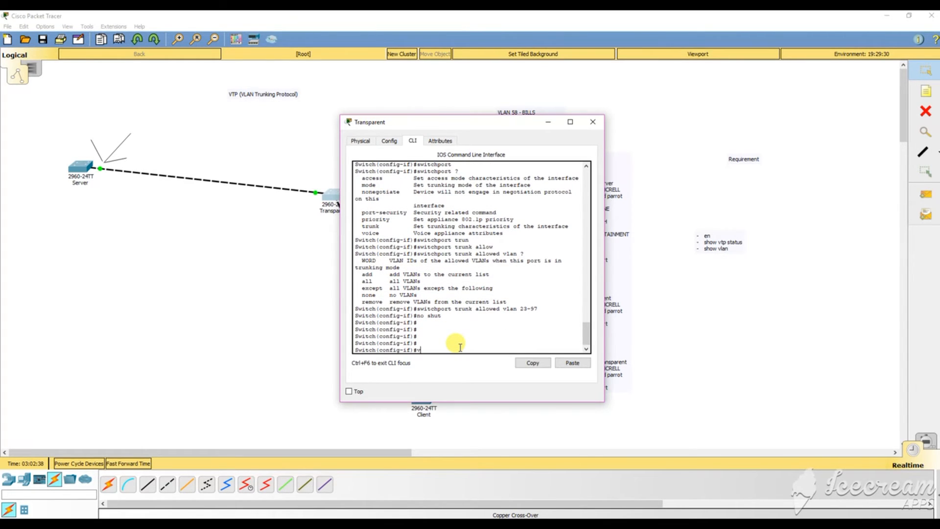
{"action": "key", "text": "BackSpace"}
{"action": "key", "text": "BackSpace"}
Save with 'copy run start' and confirm VTP status shows Transparent mode, domain MCRELL.
{"action": "type", "text": "end"}
{"action": "key", "text": "Return"}
{"action": "key", "text": "Return"}
{"action": "key", "text": "Return"}
{"action": "key", "text": "Return"}
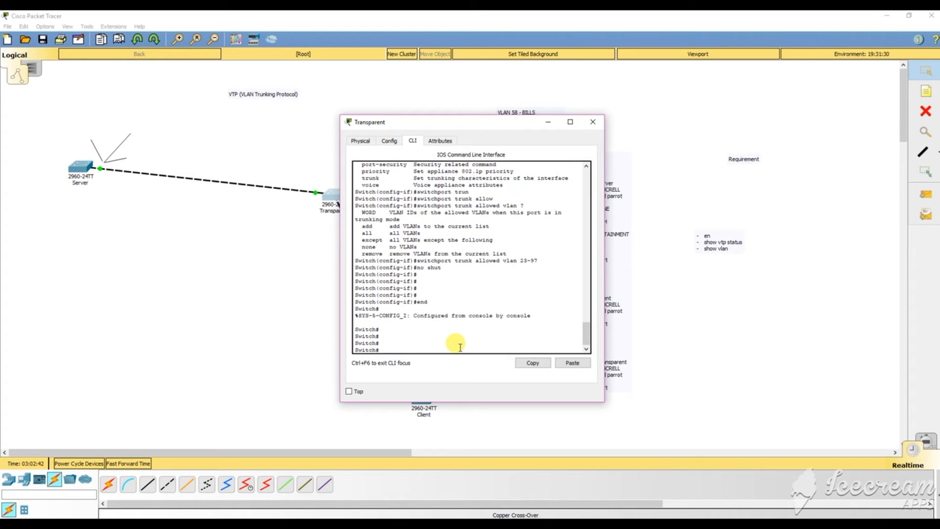
{"action": "type", "text": "copy ru s"}
{"action": "key", "text": "Return"}
{"action": "key", "text": "Return"}
{"action": "key", "text": "Return"}
{"action": "key", "text": "Return"}
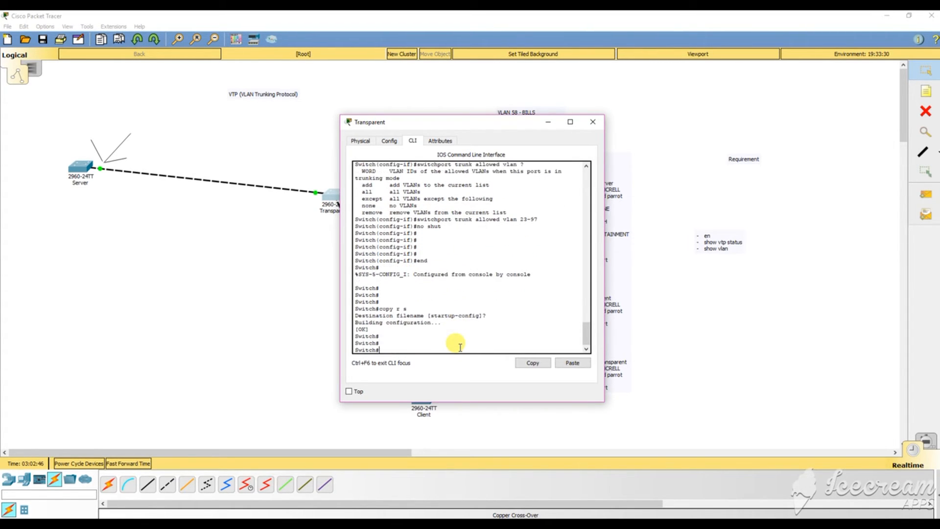
{"action": "type", "text": "show vtp status"}
{"action": "key", "text": "Return"}
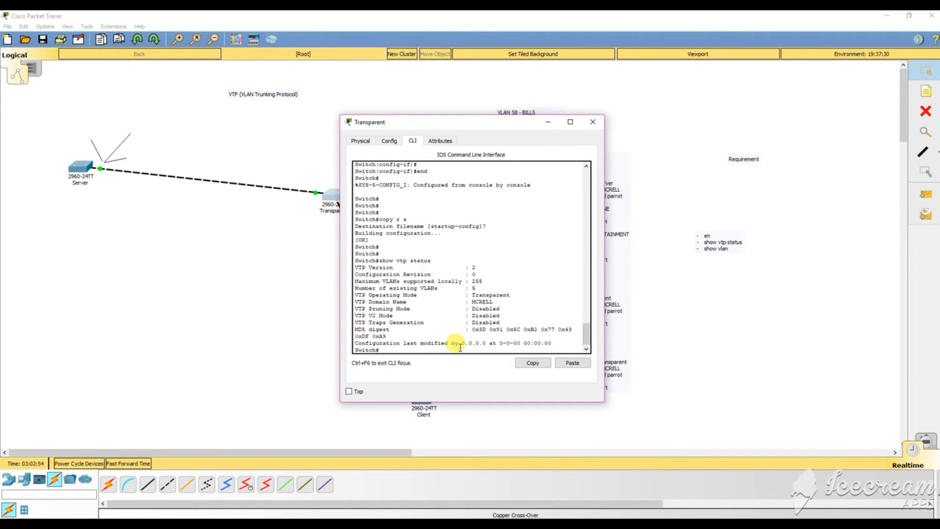
Switch to the Client switch's console and leave configuration mode with end.
{"action": "left_click", "coordinate": [593, 122]}
{"action": "left_click", "coordinate": [423, 406]}
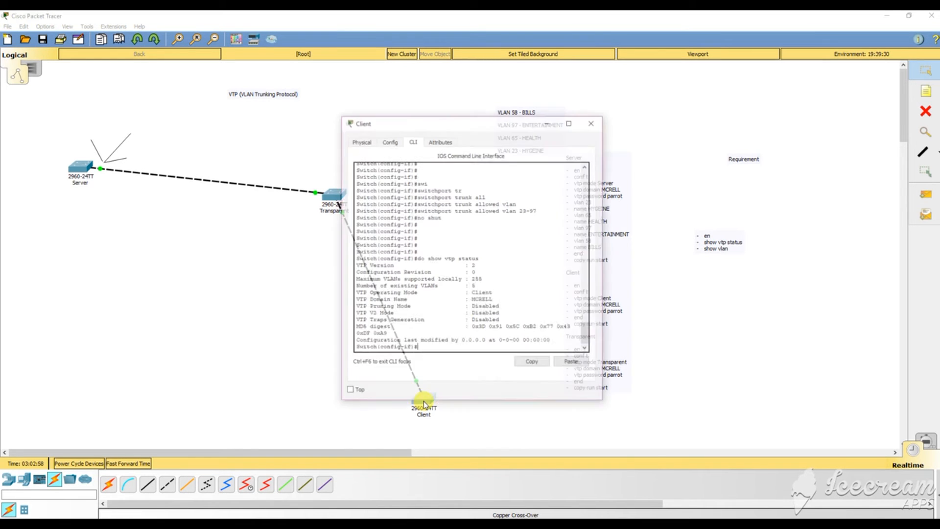
{"action": "key", "text": "Return"}
{"action": "key", "text": "Return"}
{"action": "key", "text": "Return"}
{"action": "key", "text": "Return"}
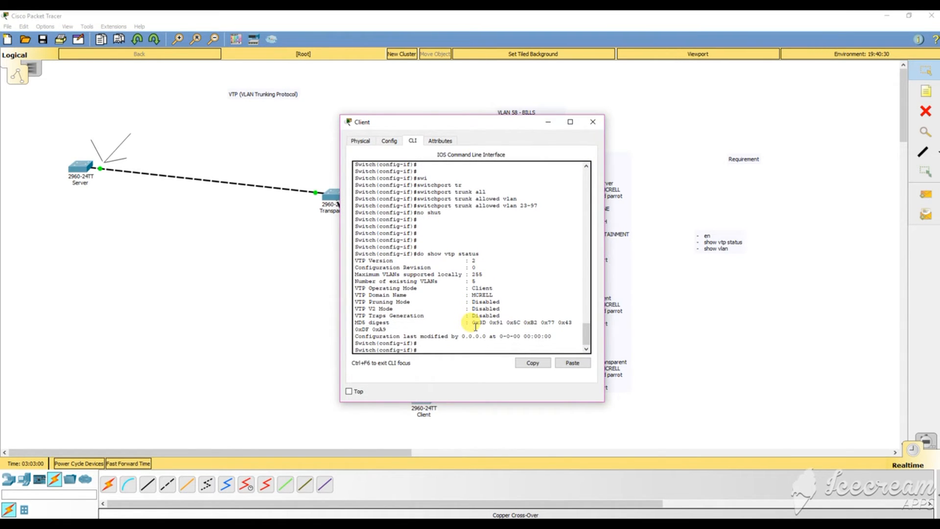
{"action": "type", "text": "end"}
{"action": "key", "text": "Return"}
Save the Client's running configuration with 'copy r s', accepting the default startup-config destination.
{"action": "key", "text": "Return"}
{"action": "key", "text": "Return"}
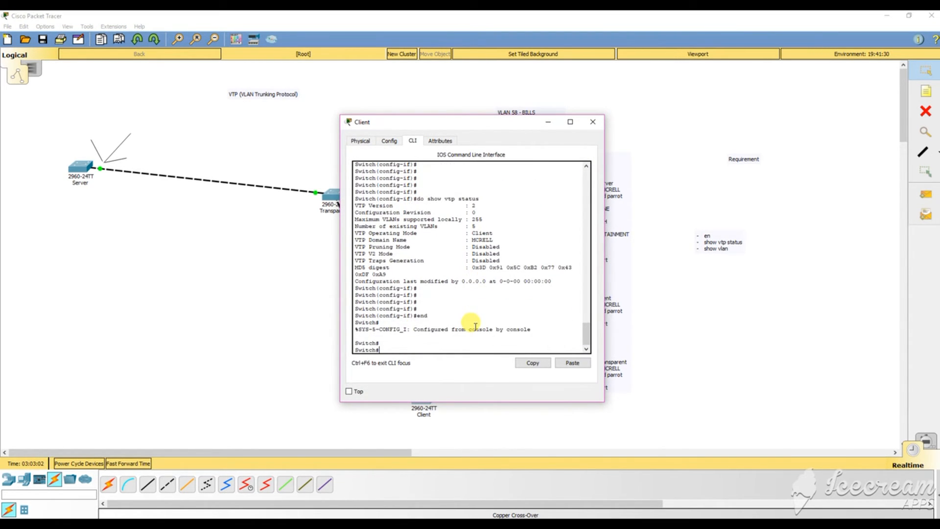
{"action": "type", "text": "copy rs"}
{"action": "key", "text": "Return"}
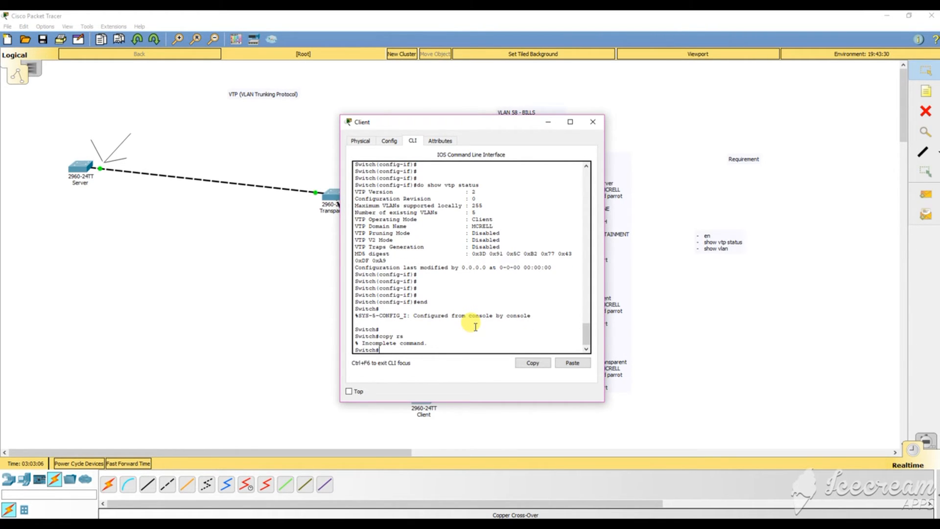
{"action": "key", "text": "Up"}
{"action": "type", "text": "s"}
{"action": "key", "text": "Return"}
{"action": "type", "text": "."}
{"action": "key", "text": "Return"}
{"action": "key", "text": "Return"}
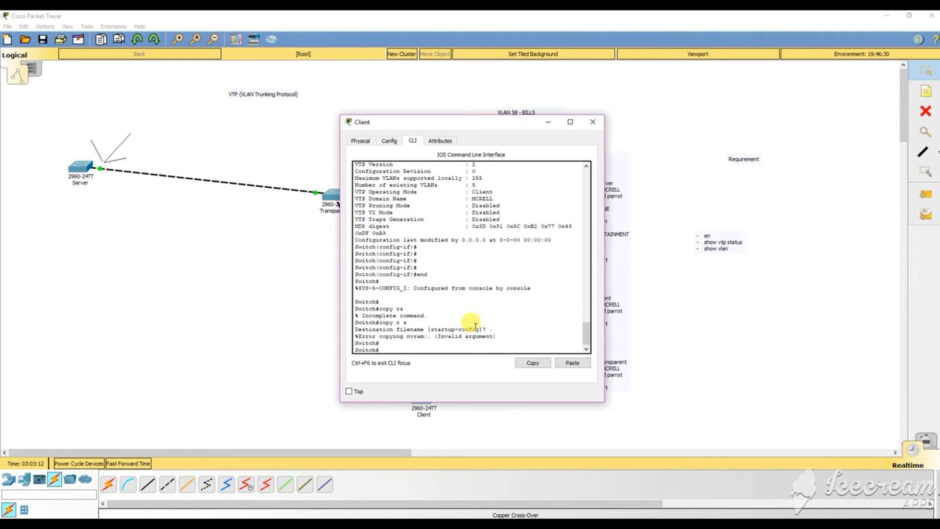
{"action": "type", "text": "copy r s"}
{"action": "key", "text": "Return"}
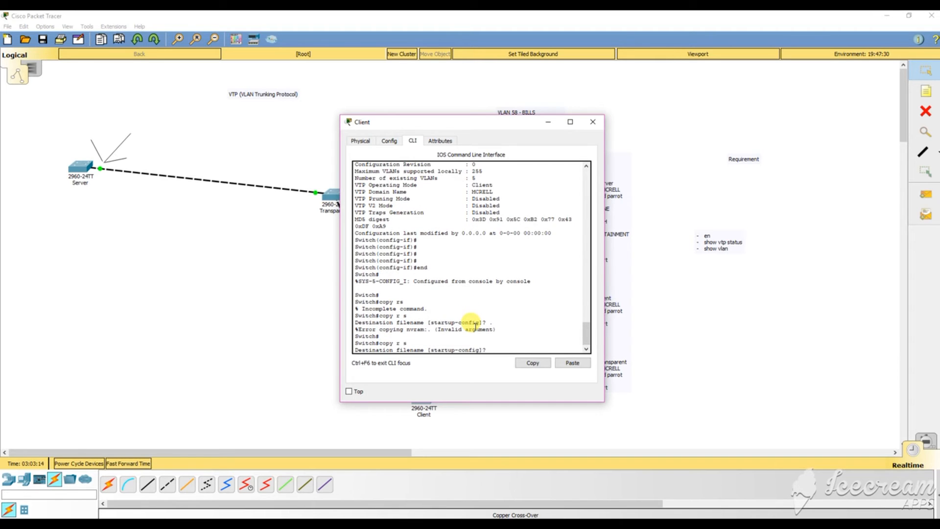
{"action": "key", "text": "Return"}
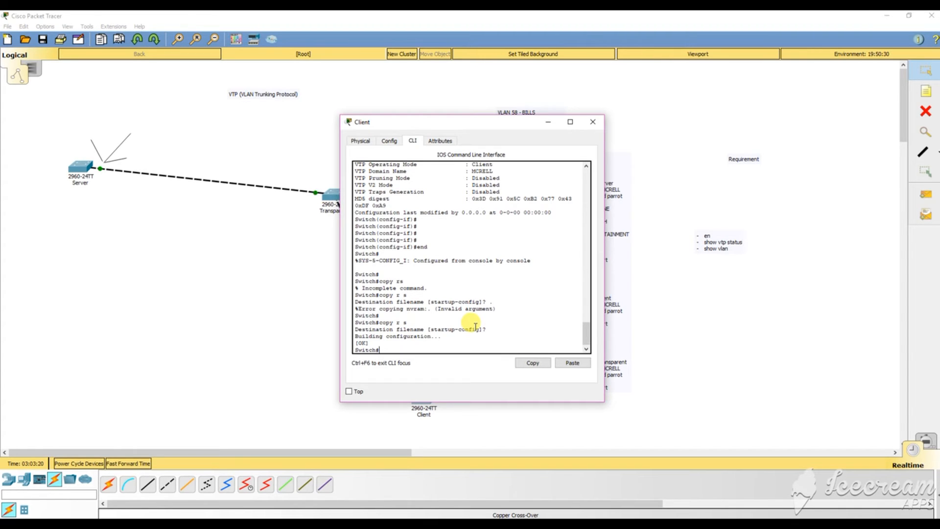
Run 'show vtp status' on the Client to confirm client mode in domain MCRELL.
{"action": "type", "text": "show vtp status"}
{"action": "key", "text": "Return"}
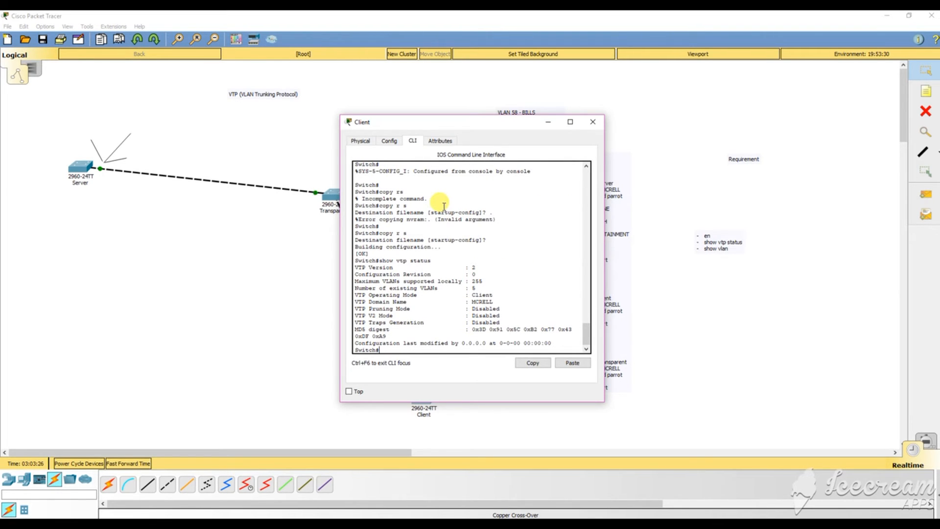
{"action": "left_click_drag", "start_coordinate": [408, 123], "coordinate": [642, 125]}
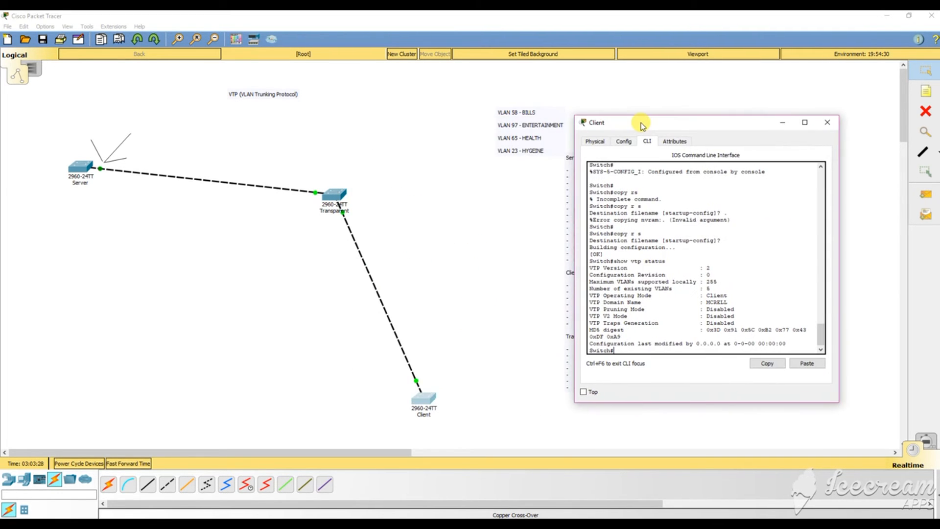
{"action": "type", "text": "show s"}
{"action": "key", "text": "BackSpace"}
List the Client's VLANs with 'show vlan', then run 'do show vtp password' on the Server switch.
{"action": "type", "text": "vlan"}
{"action": "key", "text": "Return"}
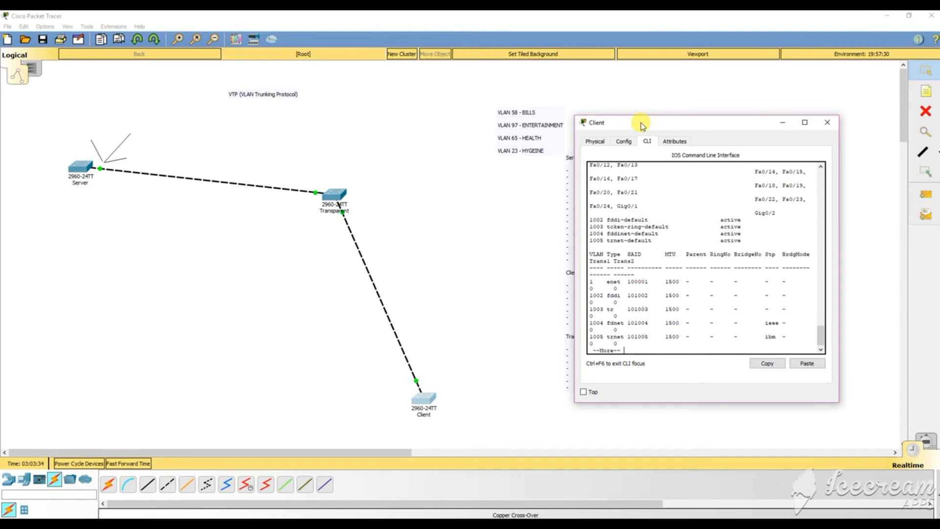
{"action": "left_click", "coordinate": [88, 176]}
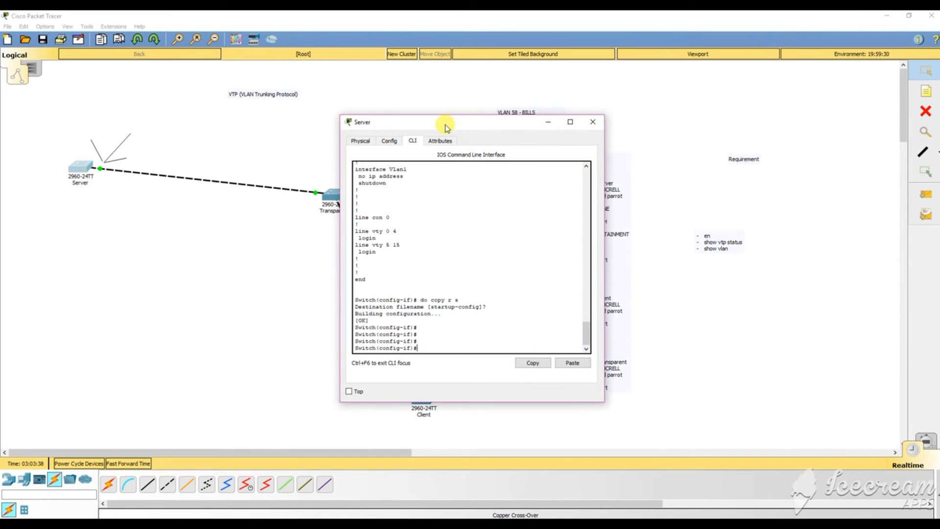
{"action": "left_click_drag", "start_coordinate": [445, 127], "coordinate": [707, 100]}
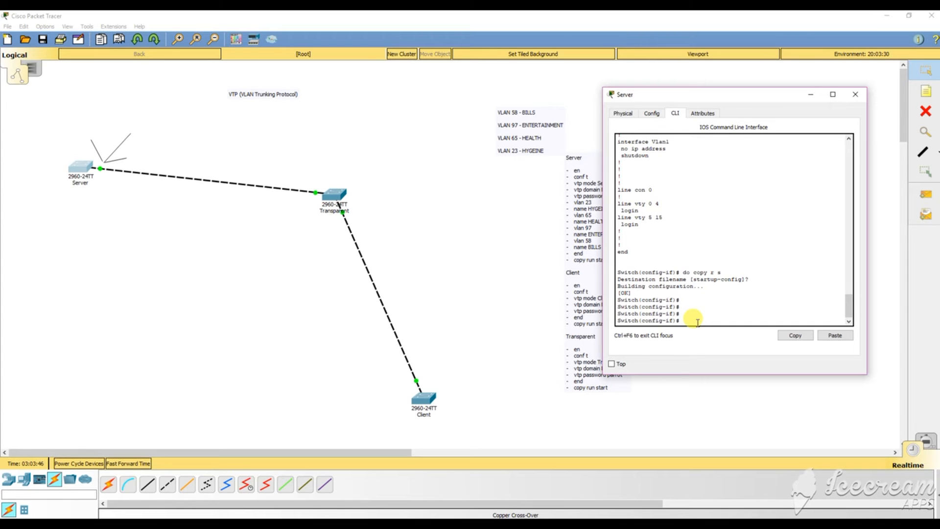
{"action": "type", "text": "do show vtp password"}
{"action": "key", "text": "Return"}
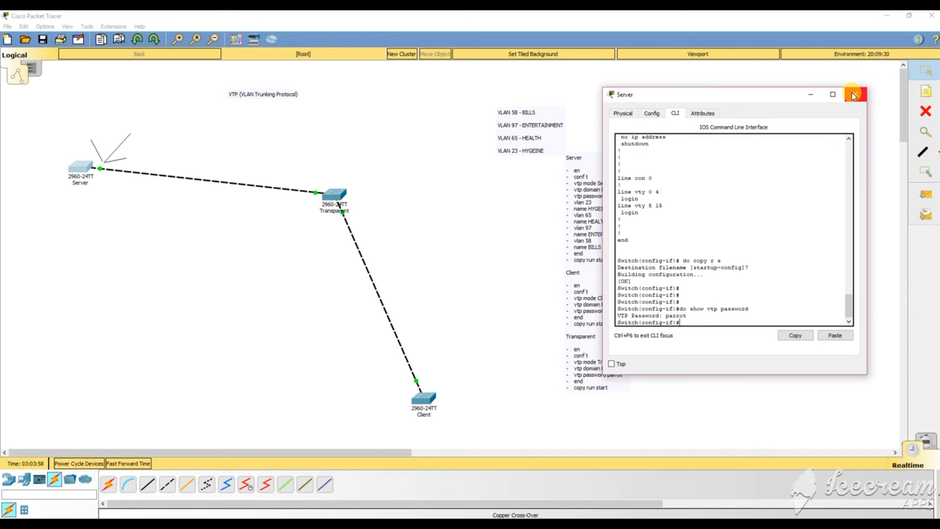
{"action": "left_click_drag", "start_coordinate": [772, 96], "coordinate": [184, 156]}
{"action": "left_click", "coordinate": [424, 399]}
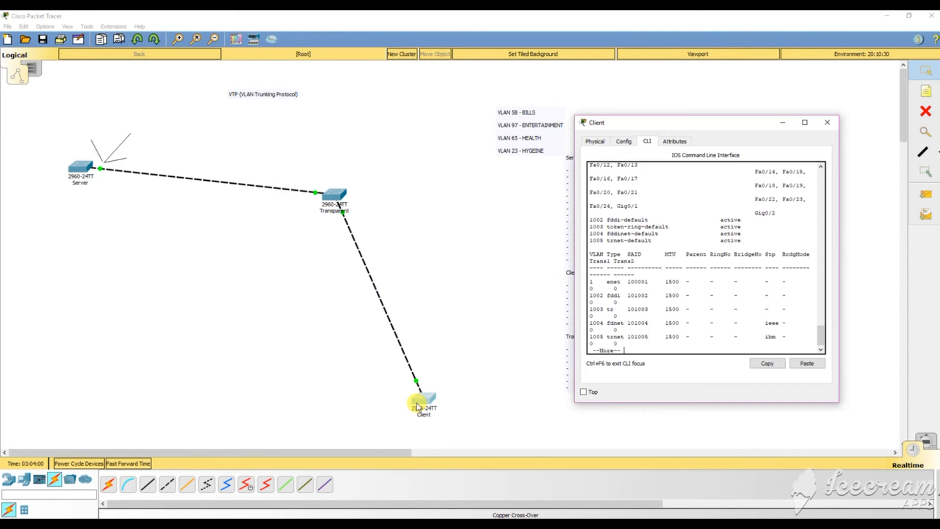
{"action": "left_click", "coordinate": [645, 331]}
{"action": "key", "text": "space"}
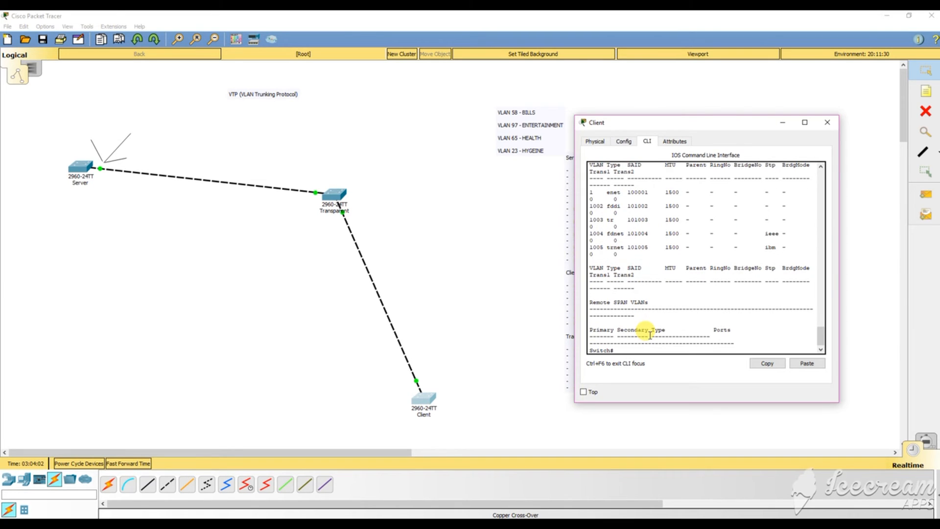
{"action": "type", "text": "show vtp password"}
{"action": "key", "text": "Return"}
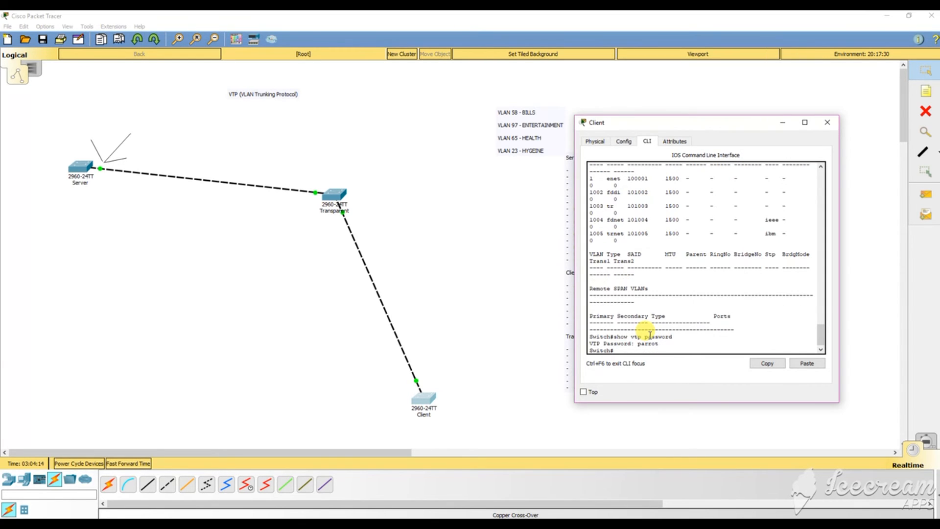
{"action": "left_click", "coordinate": [827, 123]}
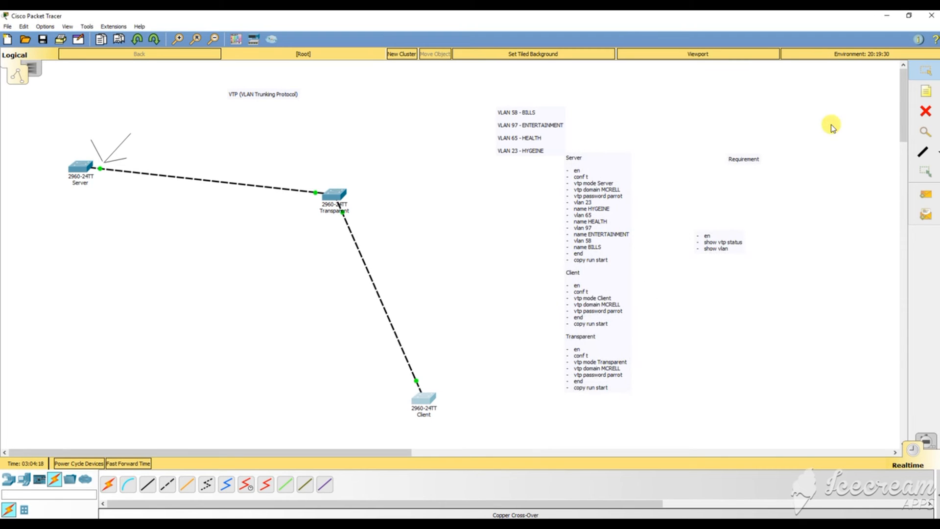
{"action": "left_click", "coordinate": [333, 194]}
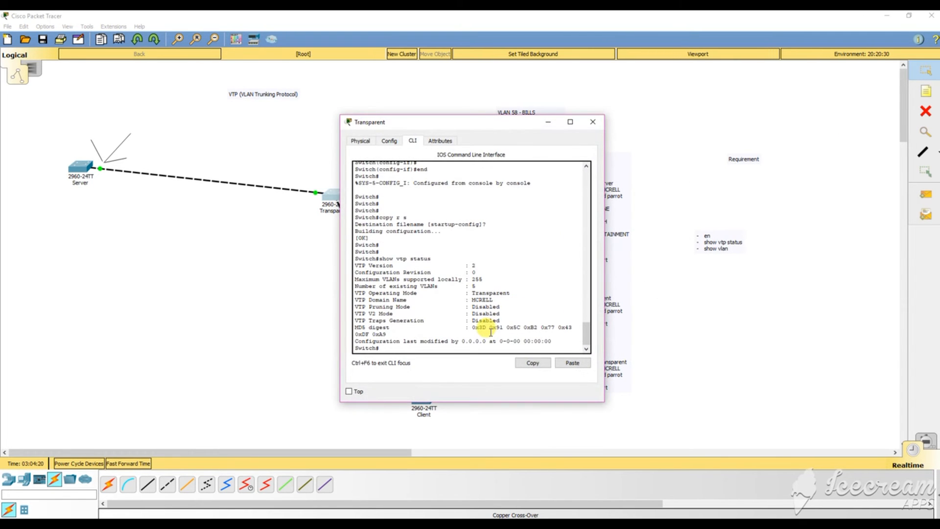
{"action": "key", "text": "Return"}
{"action": "key", "text": "Return"}
{"action": "key", "text": "Return"}
{"action": "key", "text": "Return"}
{"action": "key", "text": "Return"}
{"action": "key", "text": "Return"}
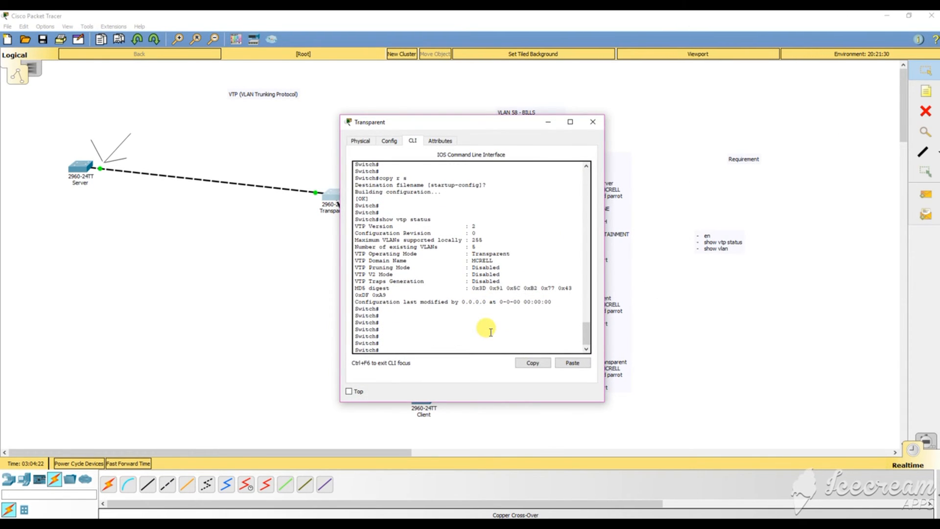
{"action": "type", "text": "en"}
{"action": "key", "text": "Return"}
{"action": "key", "text": "Return"}
{"action": "key", "text": "Return"}
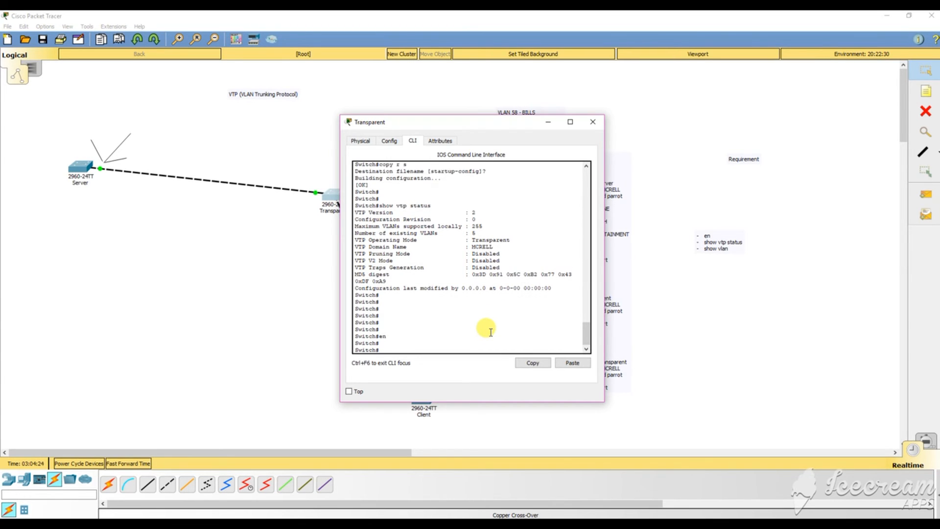
{"action": "type", "text": "show "}
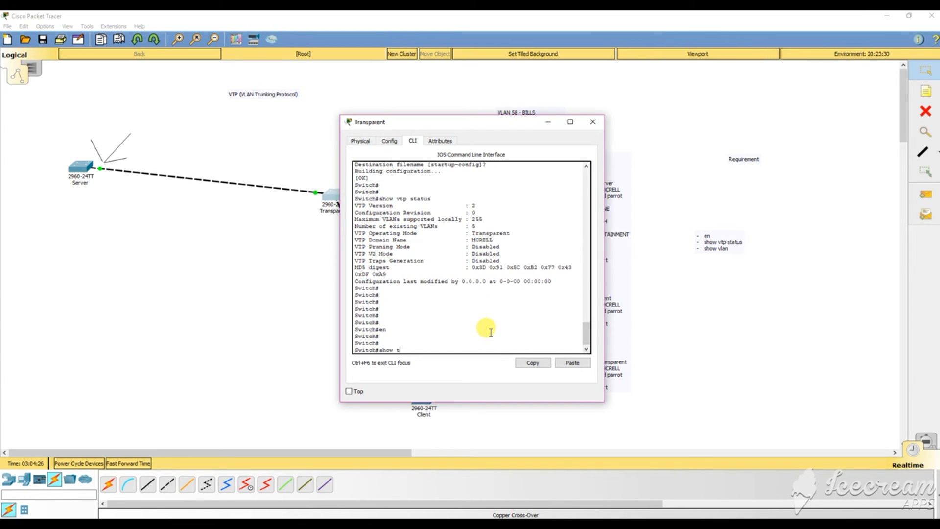
{"action": "type", "text": "vtp password"}
{"action": "key", "text": "Return"}
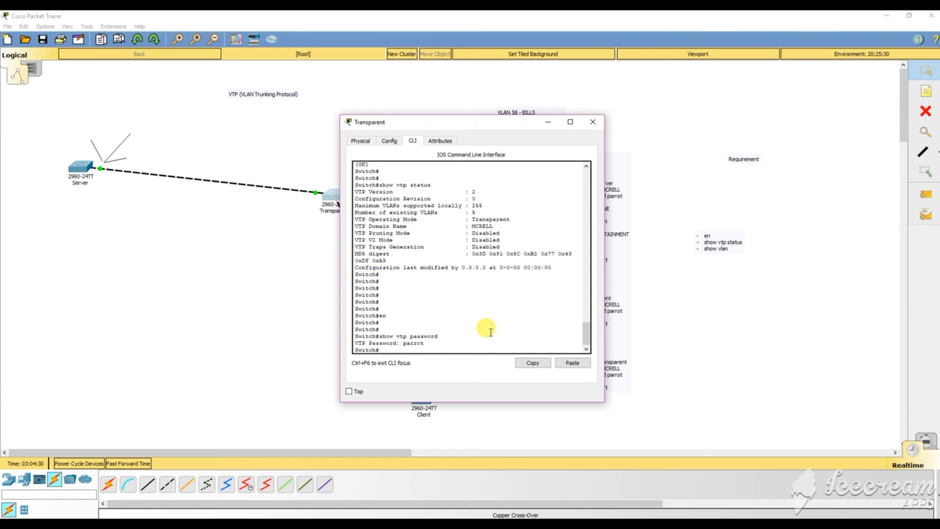
{"action": "key", "text": "Return"}
{"action": "key", "text": "Return"}
{"action": "key", "text": "Return"}
{"action": "key", "text": "Return"}
{"action": "key", "text": "Return"}
{"action": "key", "text": "Return"}
{"action": "key", "text": "Return"}
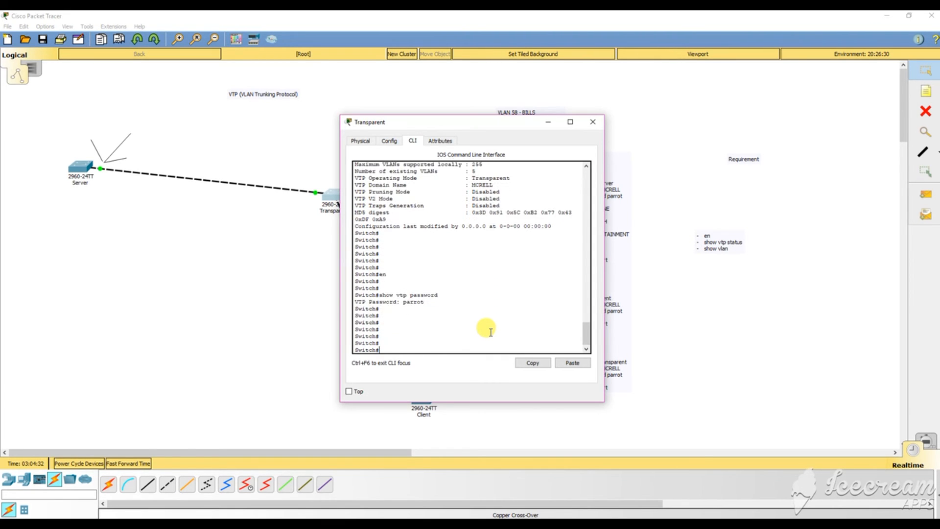
{"action": "left_click", "coordinate": [592, 122]}
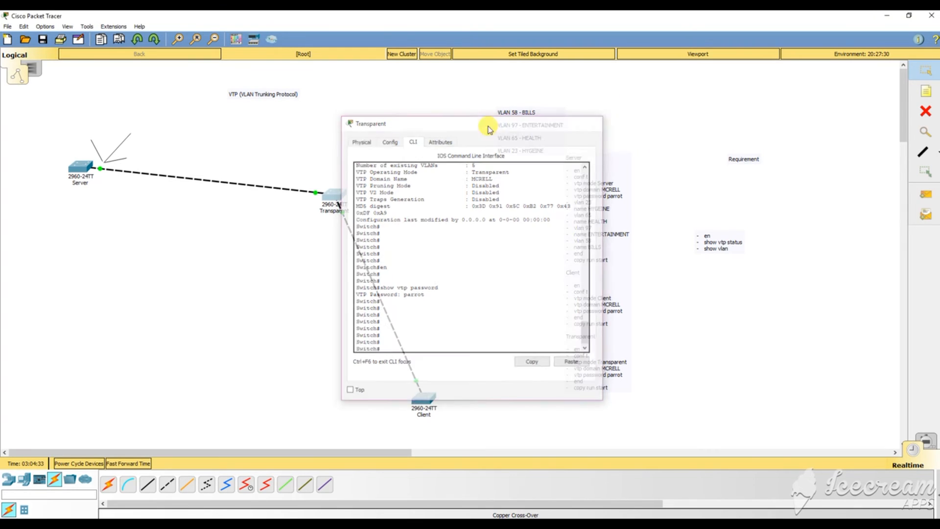
Create VLAN 24 on the Server switch and name it HELLO.
{"action": "left_click", "coordinate": [81, 168]}
{"action": "key", "text": "Return"}
{"action": "key", "text": "Return"}
{"action": "key", "text": "Return"}
{"action": "key", "text": "Return"}
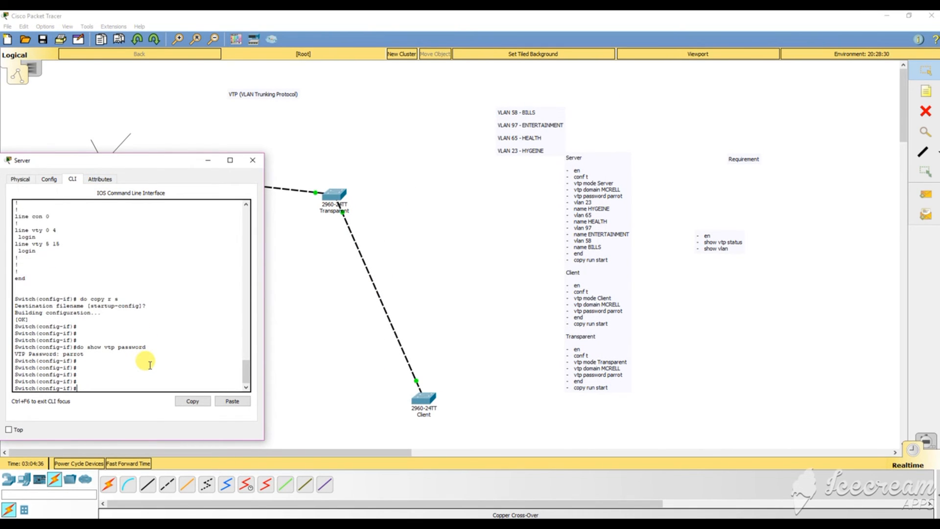
{"action": "type", "text": "vlan 24"}
{"action": "key", "text": "Return"}
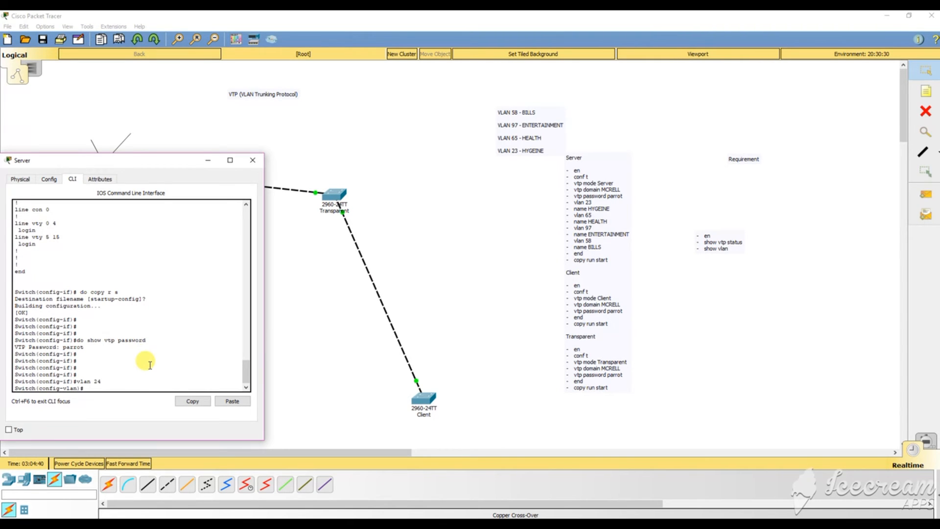
{"action": "type", "text": "name HELLO"}
{"action": "key", "text": "Return"}
{"action": "key", "text": "Return"}
{"action": "key", "text": "Return"}
{"action": "key", "text": "Return"}
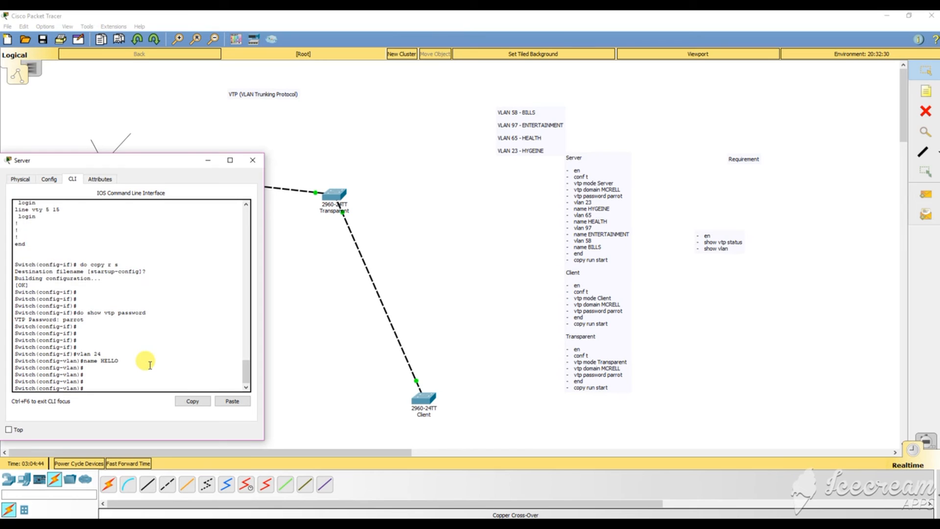
{"action": "left_click", "coordinate": [253, 160]}
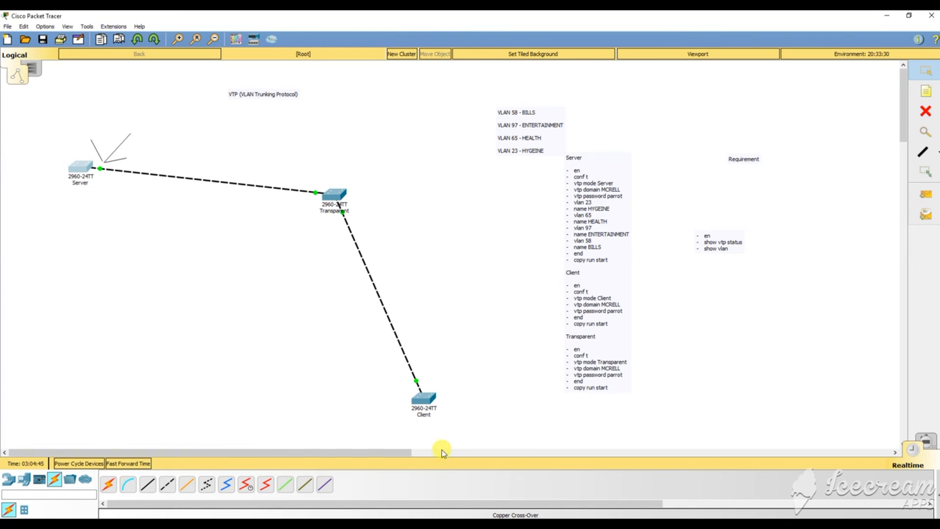
Rerun 'show vlan' on the Client to check VLAN 24 HELLO, then open the Transparent console.
{"action": "left_click", "coordinate": [424, 397]}
{"action": "key", "text": "Up"}
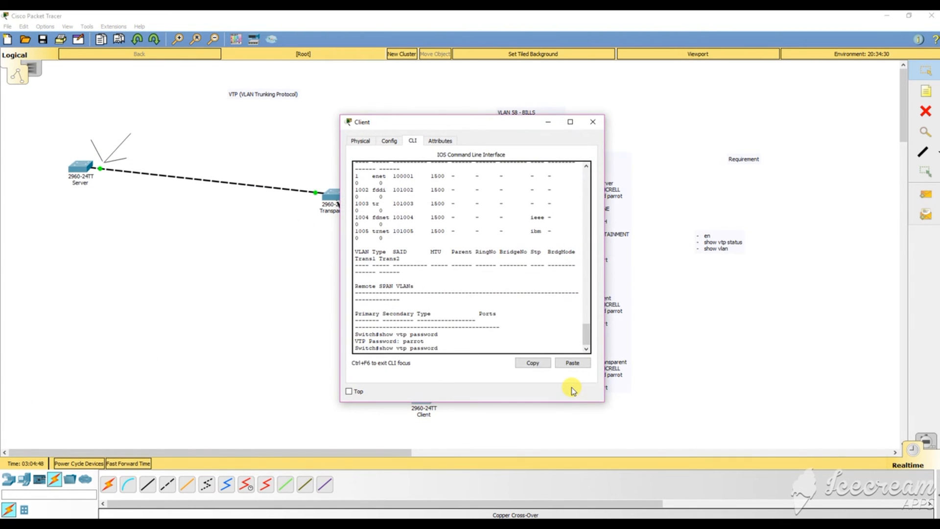
{"action": "key", "text": "Up"}
{"action": "key", "text": "Return"}
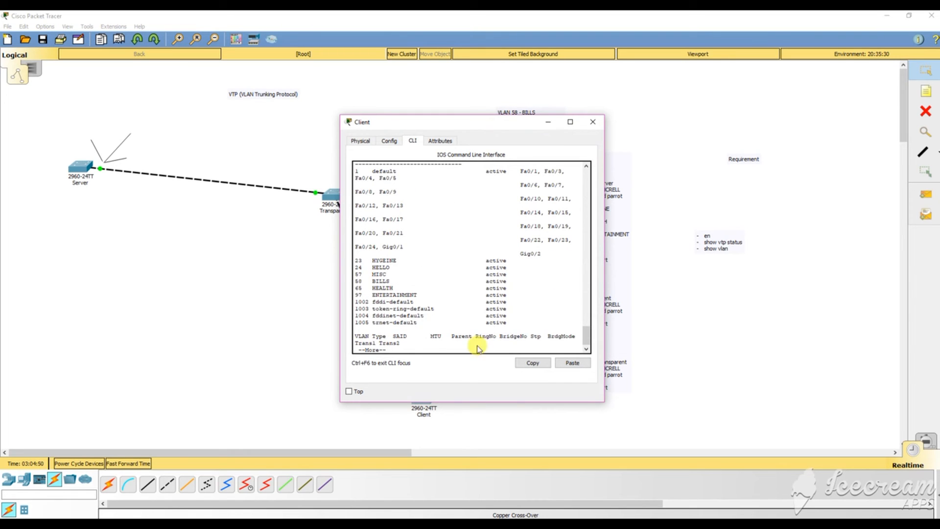
{"action": "left_click_drag", "start_coordinate": [429, 128], "coordinate": [677, 73]}
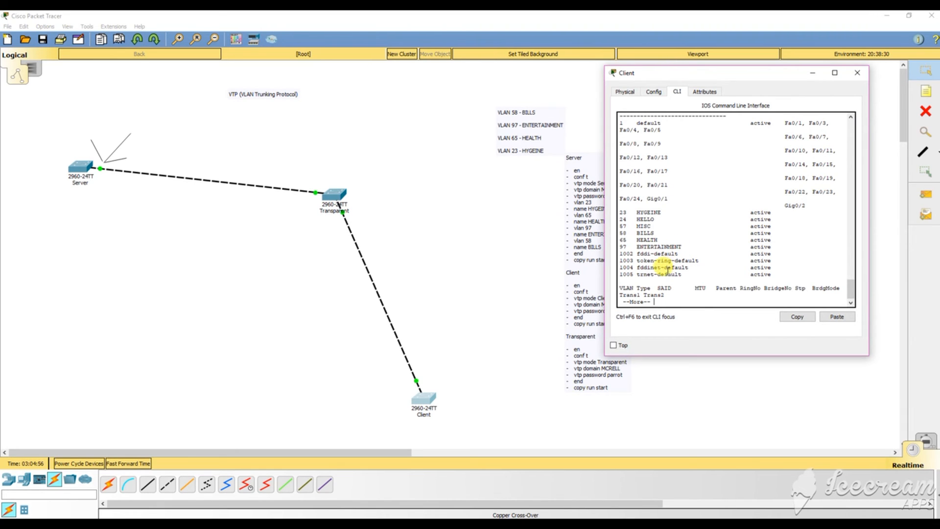
{"action": "key", "text": "space"}
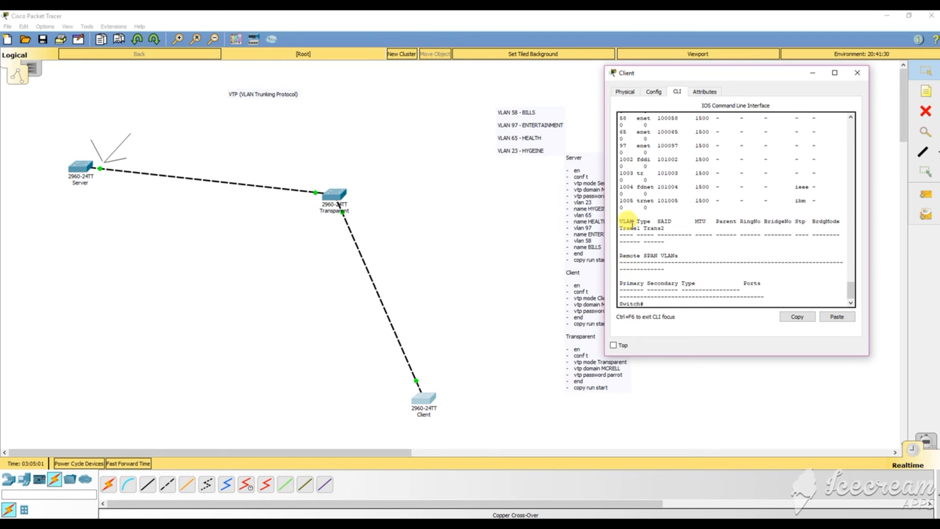
{"action": "left_click", "coordinate": [342, 198]}
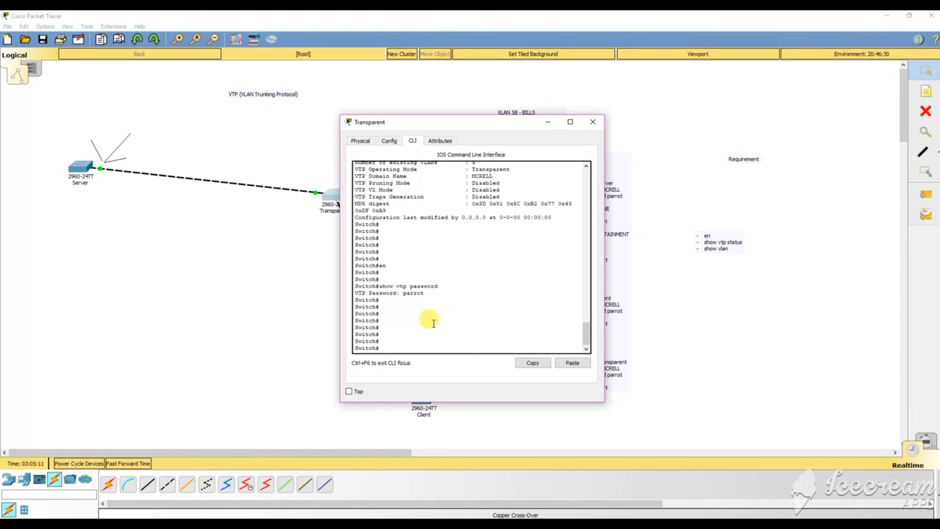
Bring up the Client console and scroll through its 'show vtp status' and 'show vlan' output.
{"action": "left_click_drag", "start_coordinate": [422, 342], "coordinate": [393, 235]}
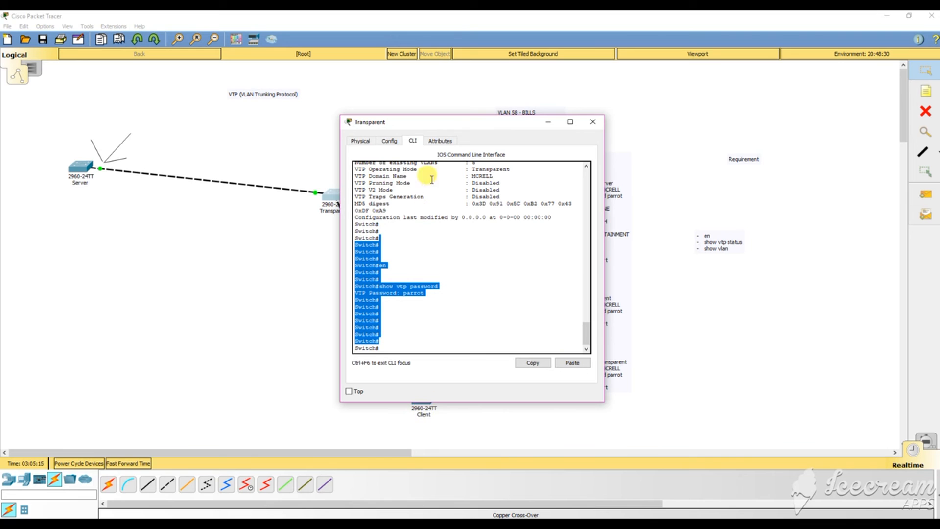
{"action": "left_click_drag", "start_coordinate": [429, 128], "coordinate": [153, 115]}
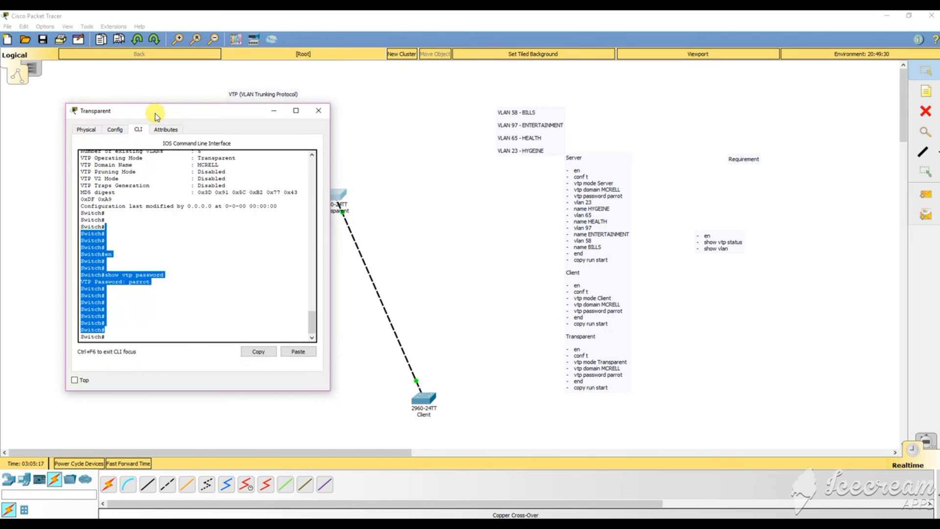
{"action": "left_click", "coordinate": [424, 399]}
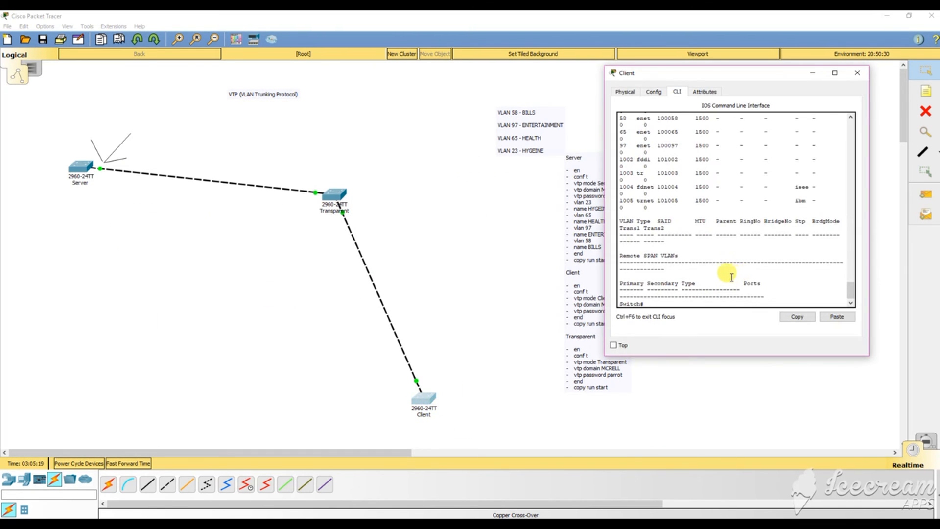
{"action": "scroll", "coordinate": [724, 273], "scroll_direction": "up", "scroll_amount": 8}
{"action": "scroll", "coordinate": [728, 278], "scroll_direction": "up", "scroll_amount": 10}
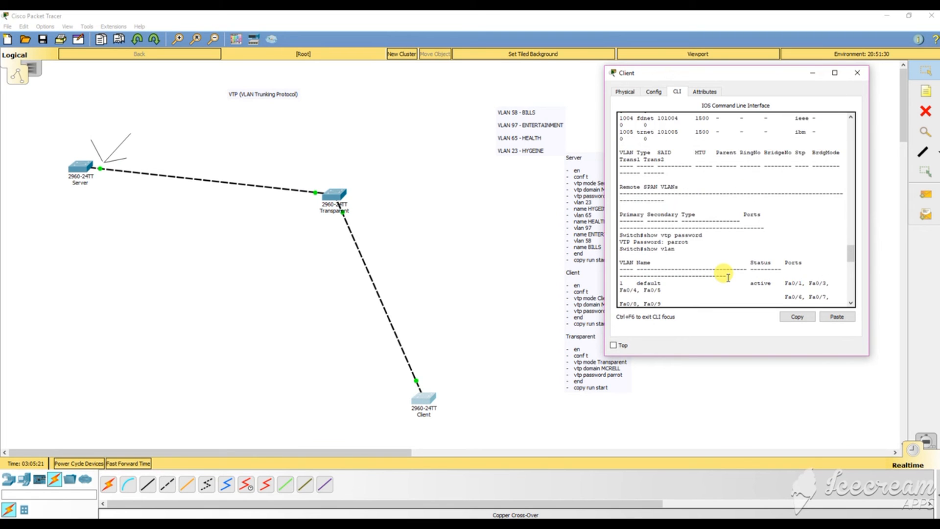
{"action": "scroll", "coordinate": [728, 278], "scroll_direction": "up", "scroll_amount": 10}
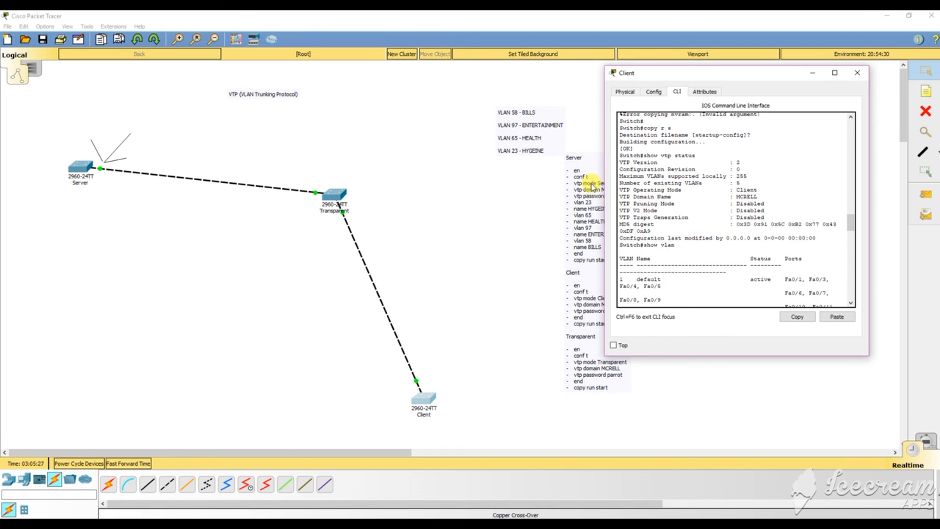
{"action": "scroll", "coordinate": [728, 183], "scroll_direction": "down", "scroll_amount": 10}
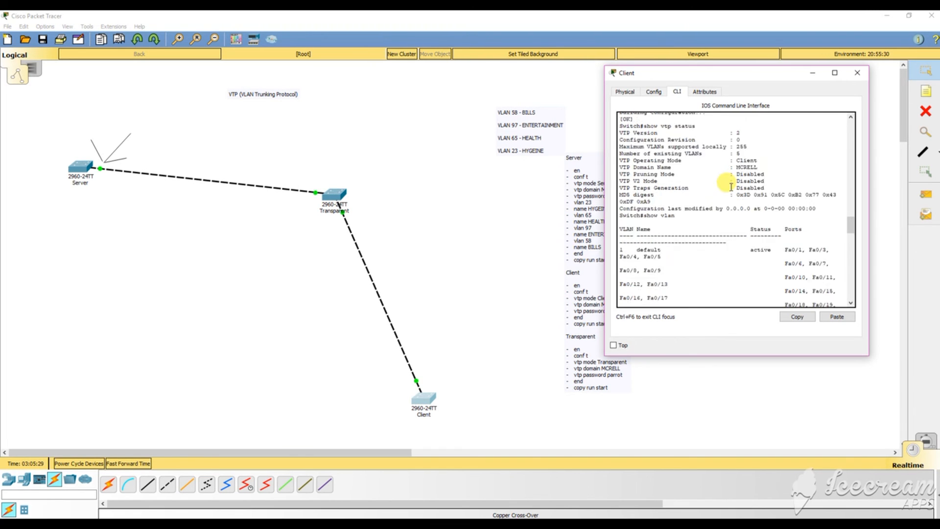
{"action": "scroll", "coordinate": [731, 187], "scroll_direction": "down", "scroll_amount": 10}
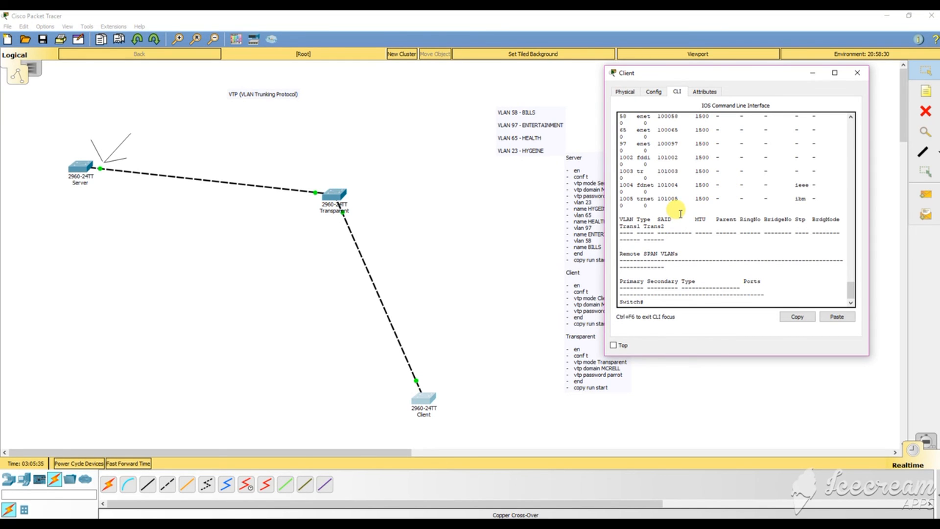
{"action": "scroll", "coordinate": [680, 214], "scroll_direction": "up", "scroll_amount": 5}
{"action": "scroll", "coordinate": [676, 211], "scroll_direction": "down", "scroll_amount": 3}
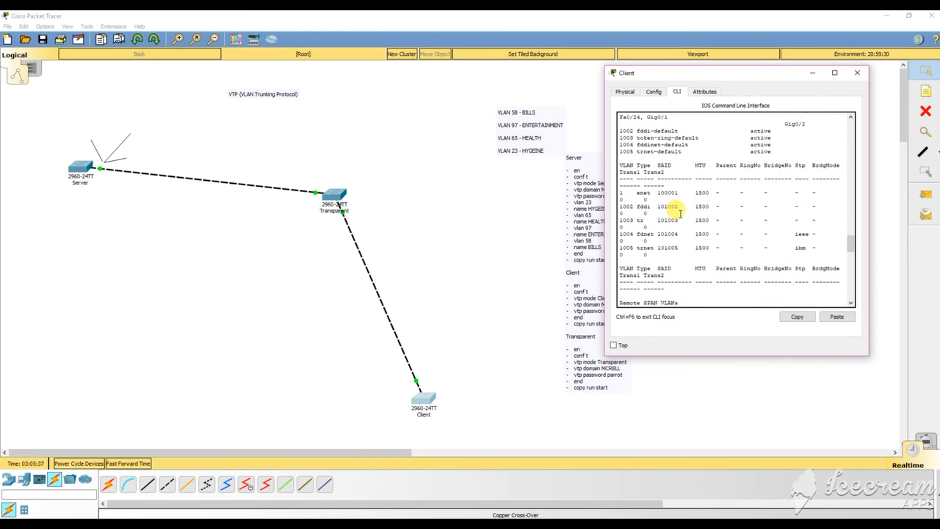
{"action": "scroll", "coordinate": [676, 211], "scroll_direction": "up", "scroll_amount": 3}
{"action": "scroll", "coordinate": [677, 216], "scroll_direction": "down", "scroll_amount": 5}
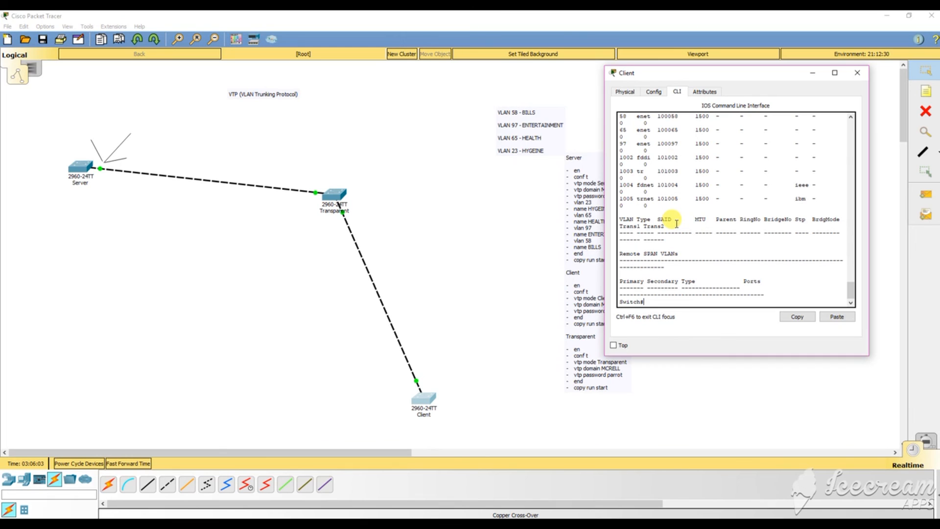
{"action": "left_click_drag", "start_coordinate": [698, 72], "coordinate": [744, 74]}
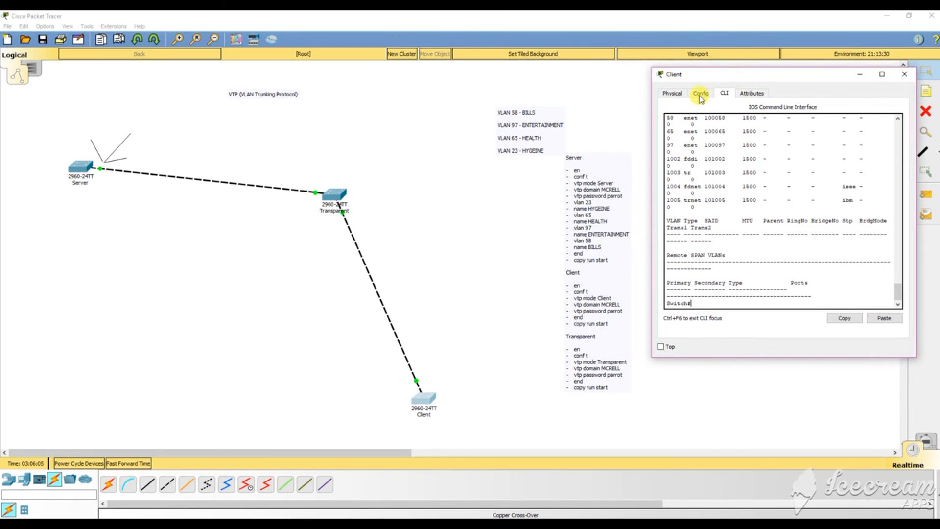